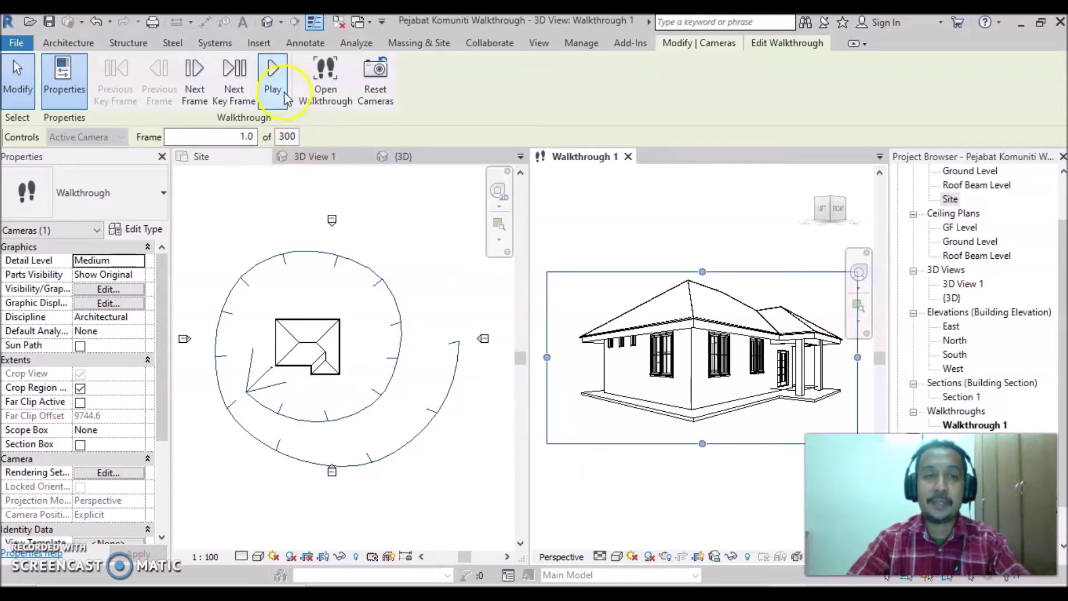
- Preview the existing walkthrough from frame 1, then return to 3D View 1 of the house
left_click(270, 77)
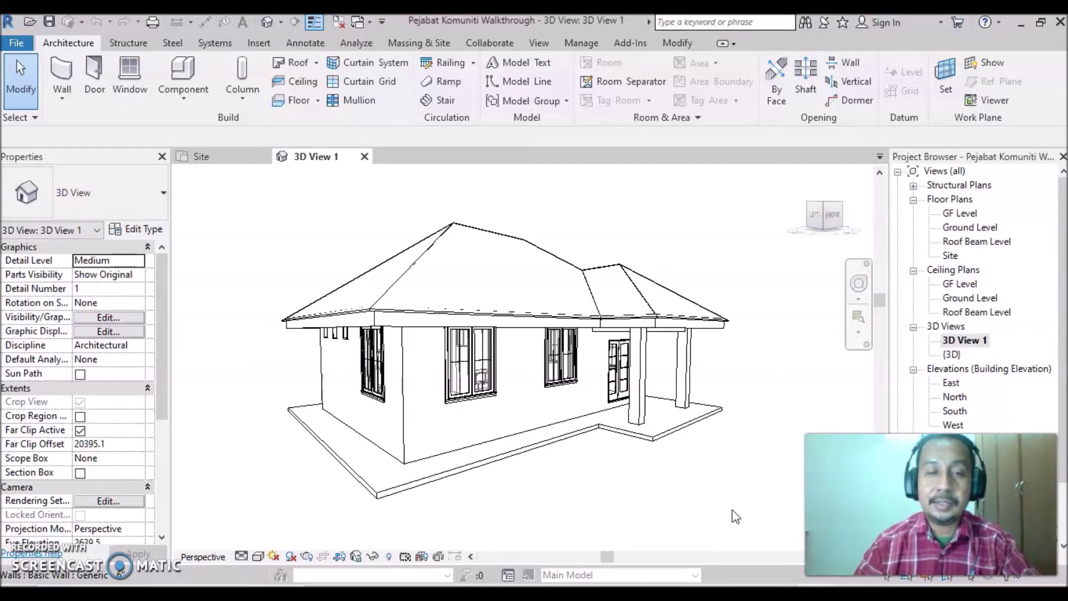
left_click(728, 520)
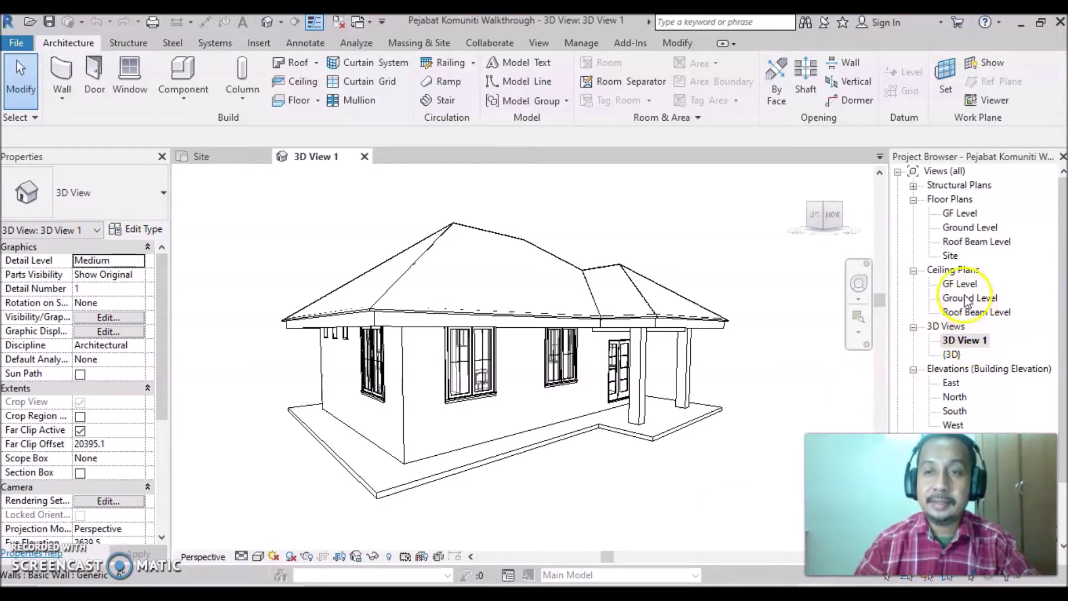
- Open Floor Plans > Site from the Project Browser to view the house's roof outline
left_click(955, 258)
double_click(955, 258)
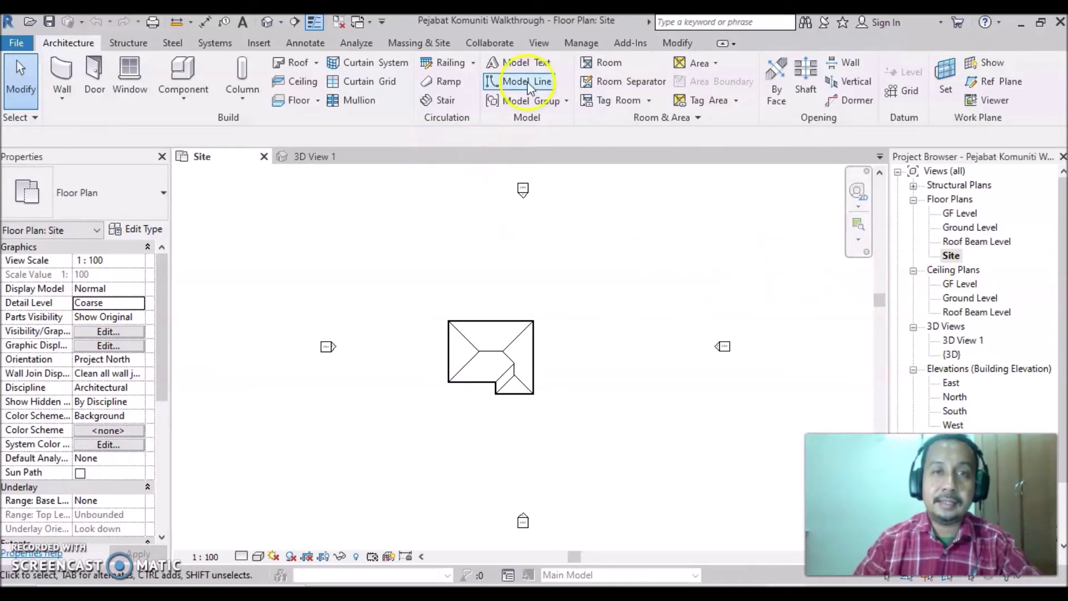
- Start a new perspective walkthrough at offset 1750.0 from Ground Level from the 3D View dropdown
left_click(542, 48)
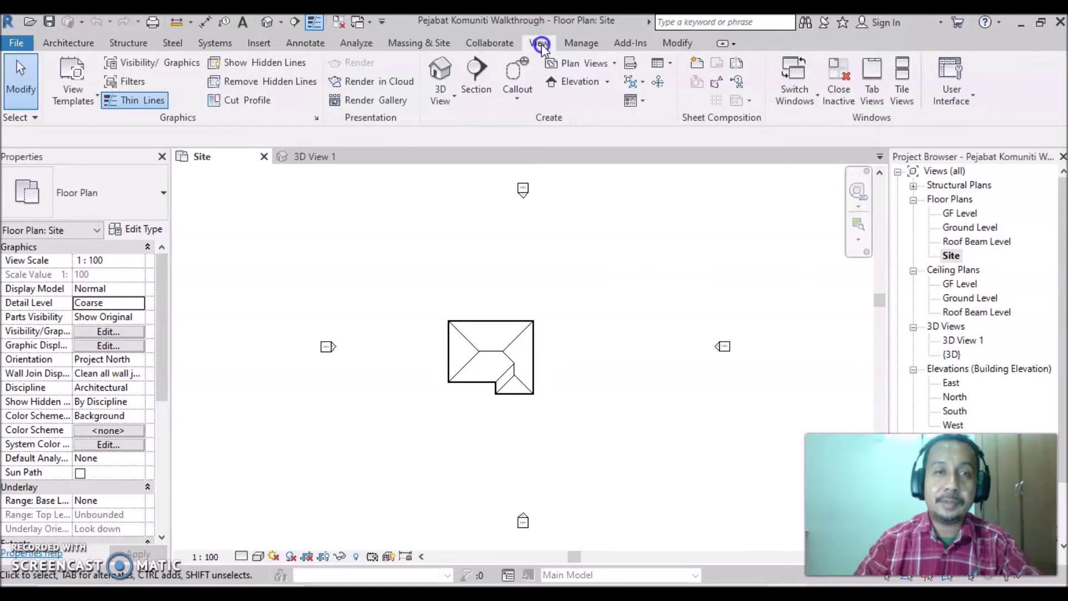
left_click(455, 102)
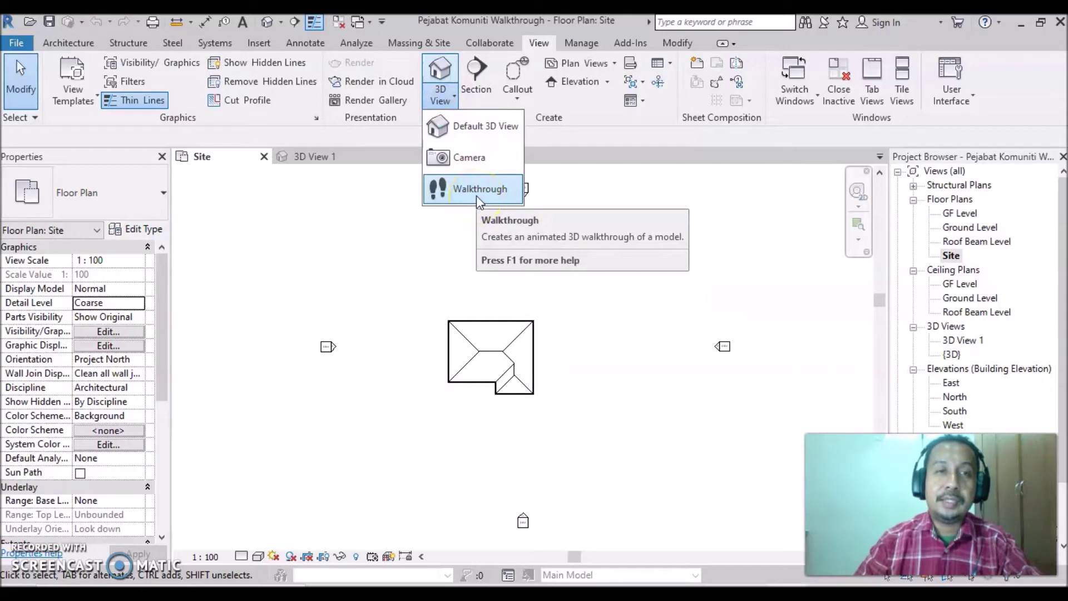
left_click(278, 21)
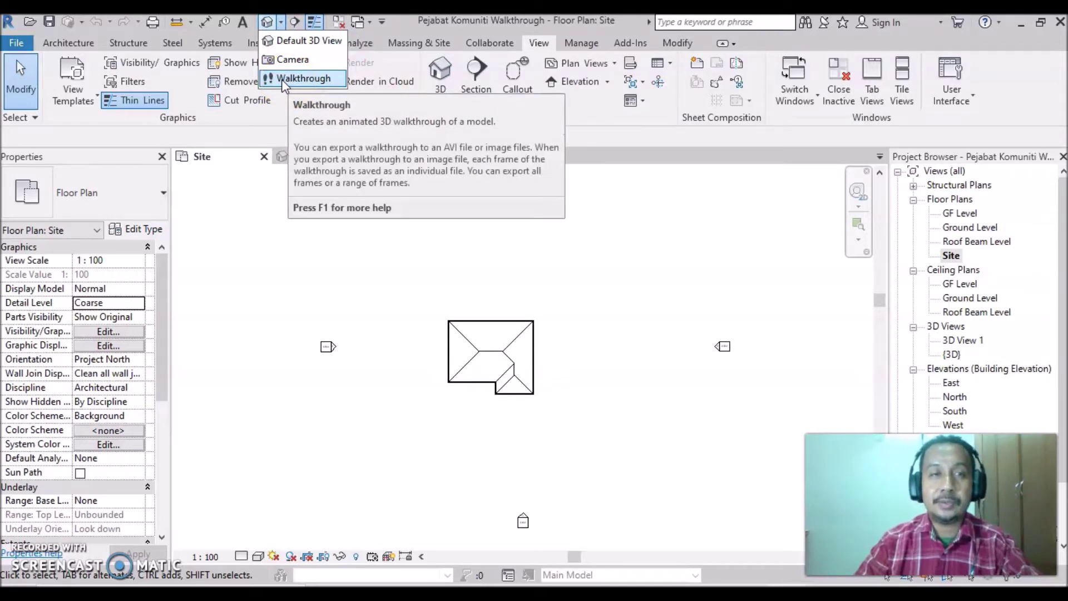
left_click(283, 79)
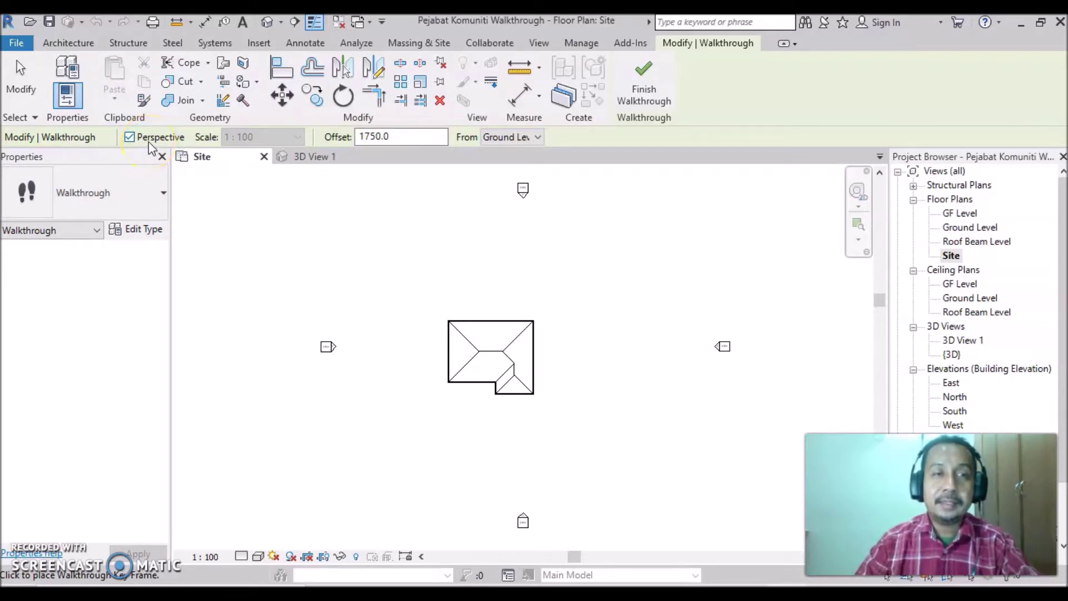
left_click(376, 138)
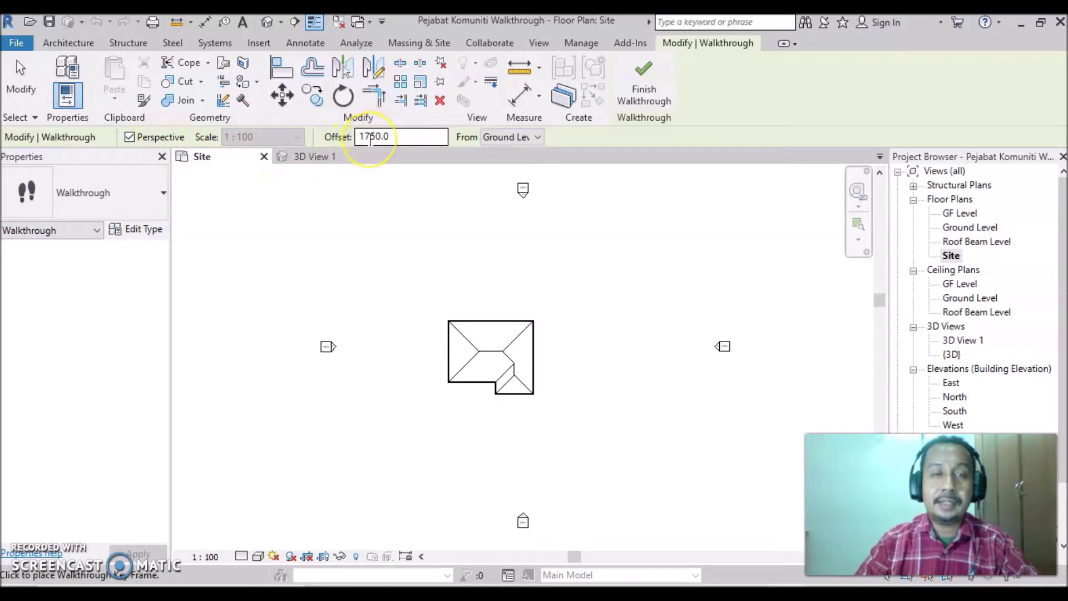
left_click(392, 142)
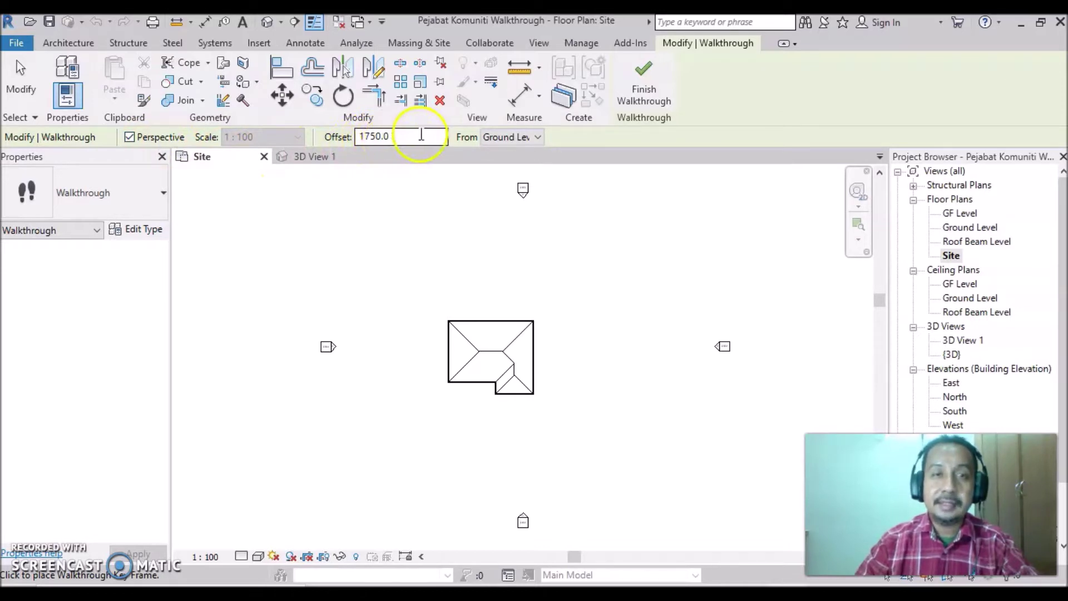
left_click(538, 138)
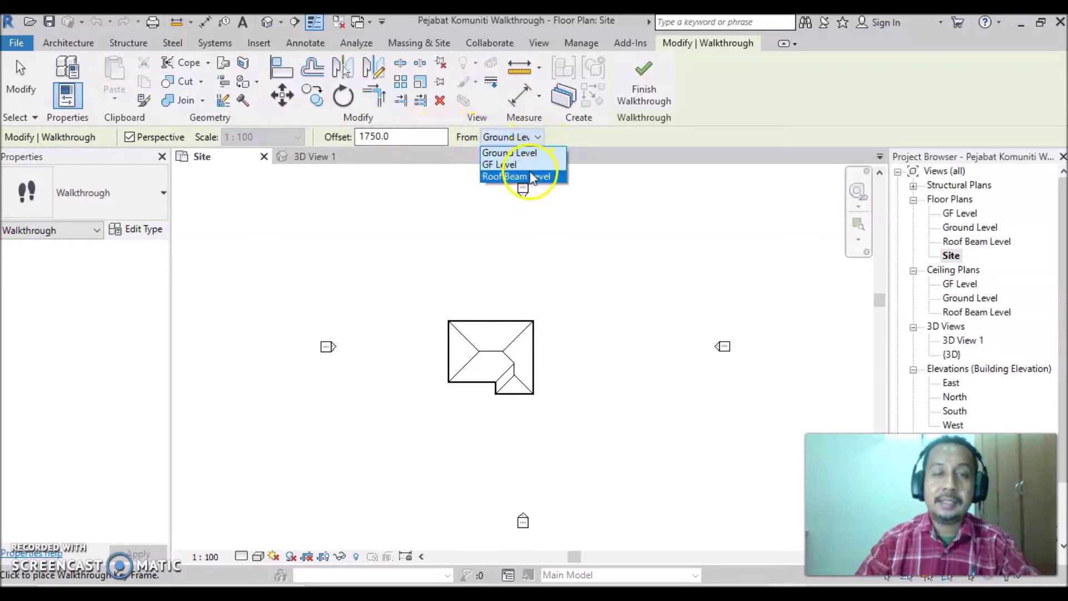
left_click(540, 137)
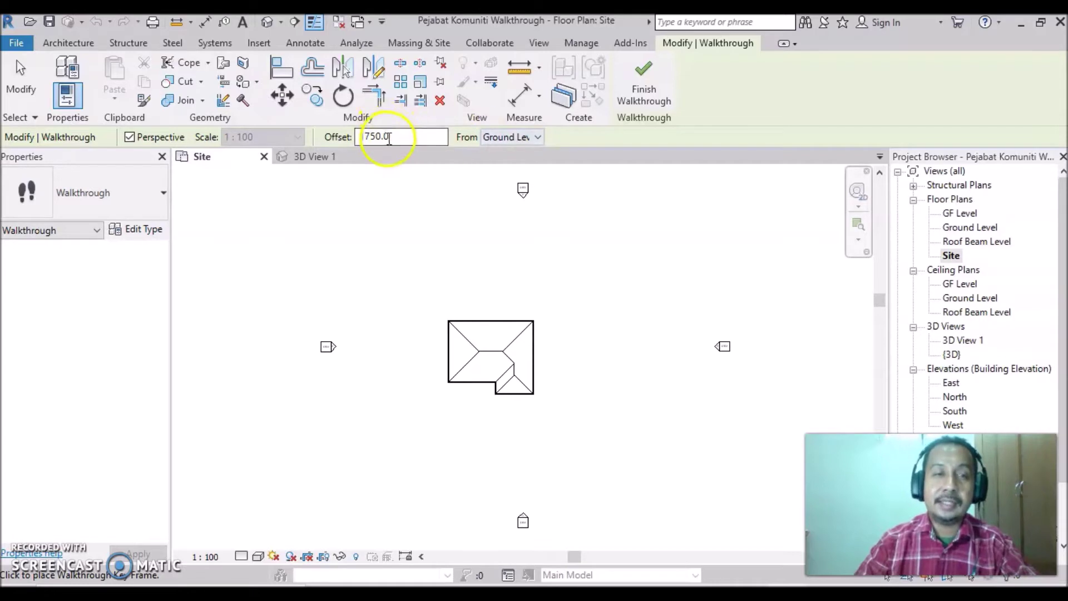
left_click(360, 137)
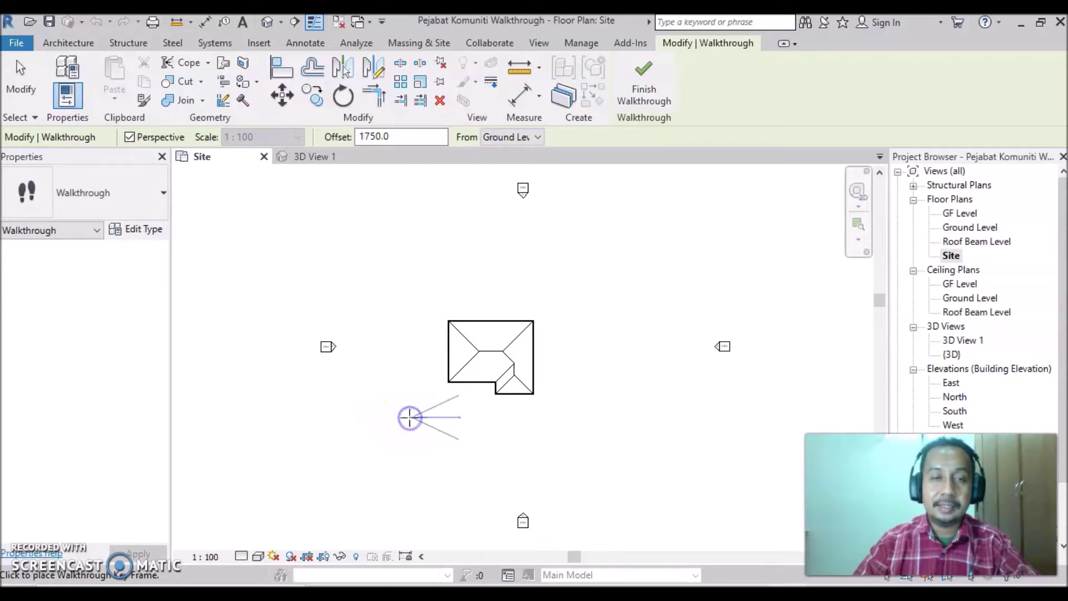
- Place key frames from the south-west, up the east side, across the top and down the west side
left_click(452, 446)
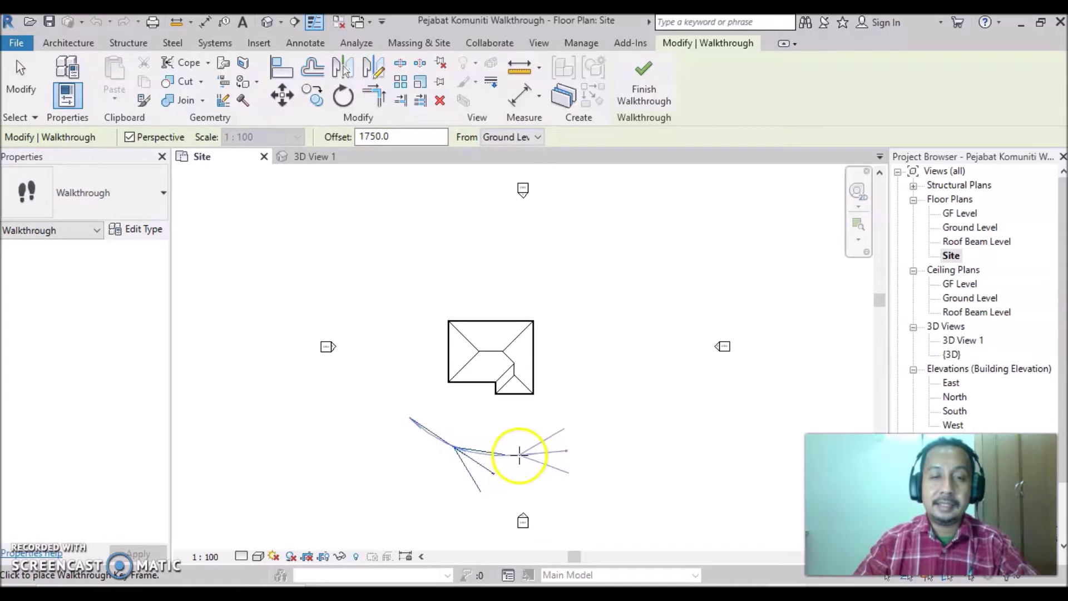
left_click(518, 455)
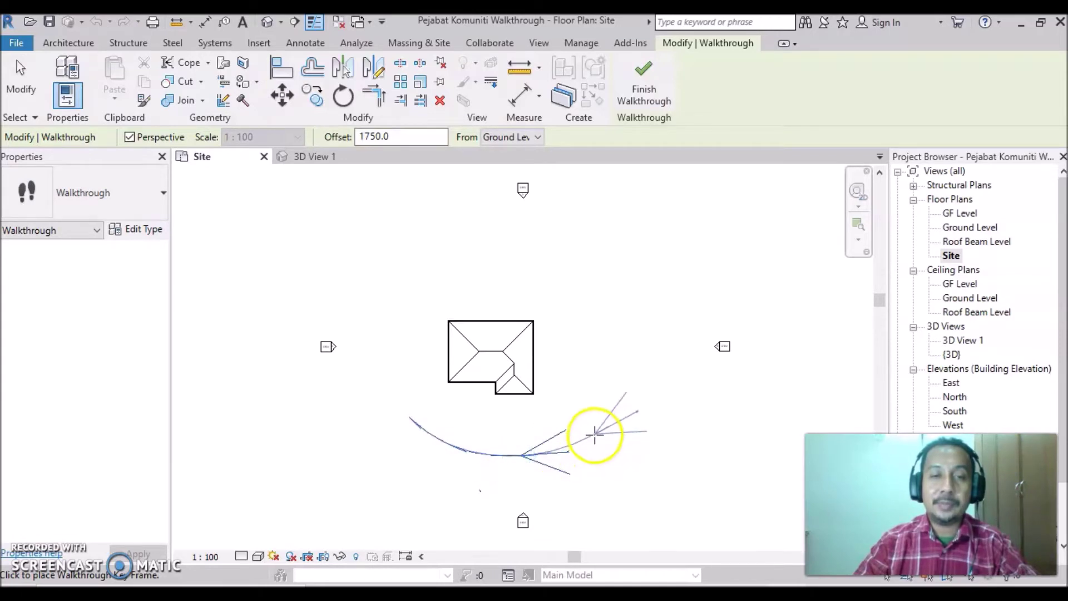
left_click(598, 432)
left_click(620, 380)
left_click(614, 321)
left_click(591, 268)
left_click(529, 236)
left_click(459, 226)
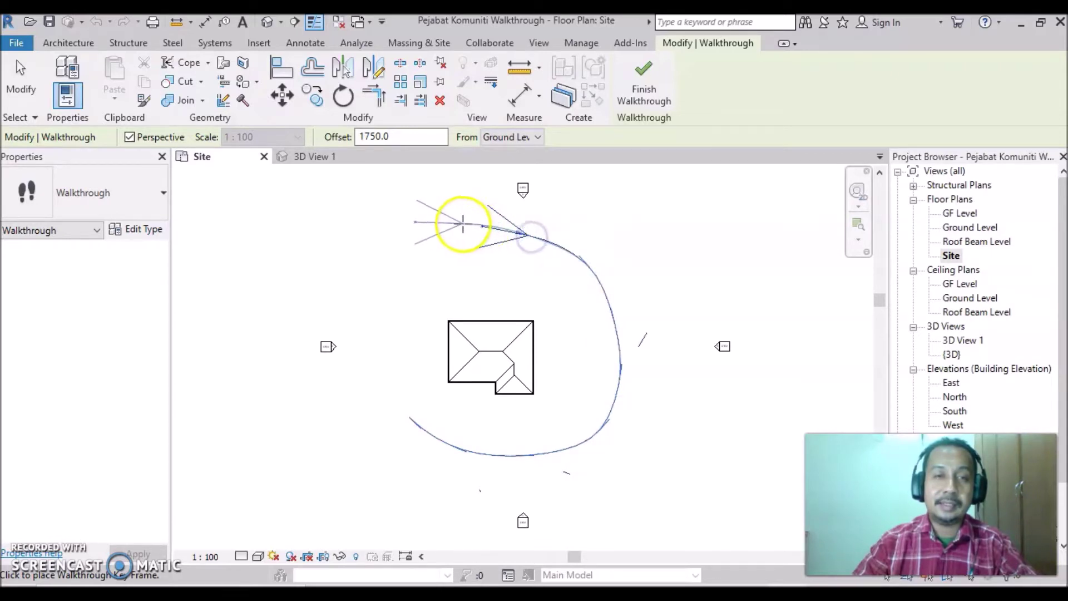
left_click(400, 241)
left_click(369, 291)
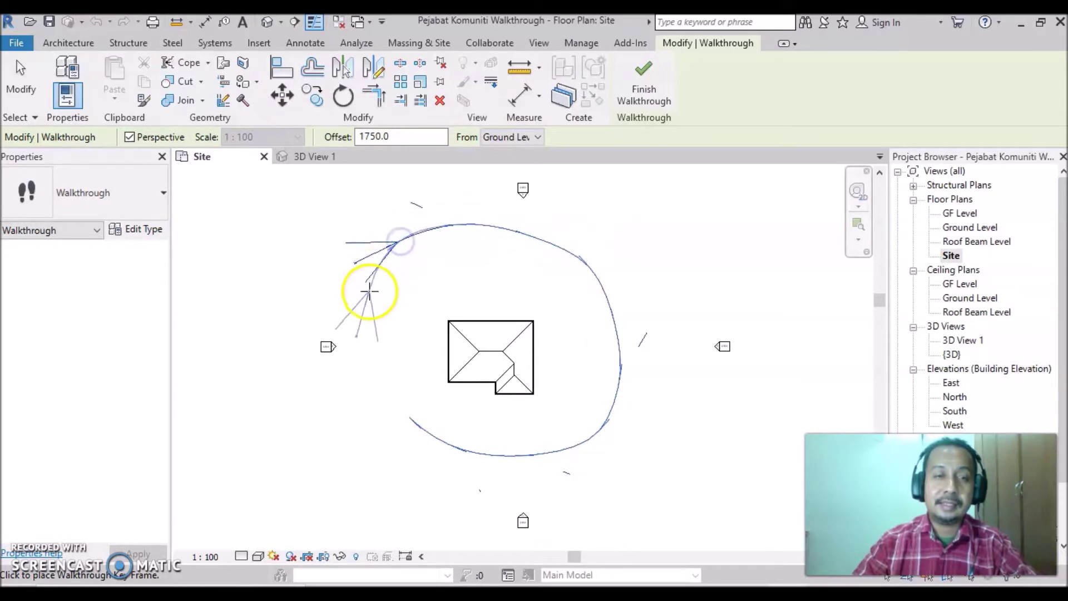
left_click(361, 361)
left_click(364, 407)
- Extend the path in a wider loop below and up the east side, ending north-east, and finish it
left_click(388, 441)
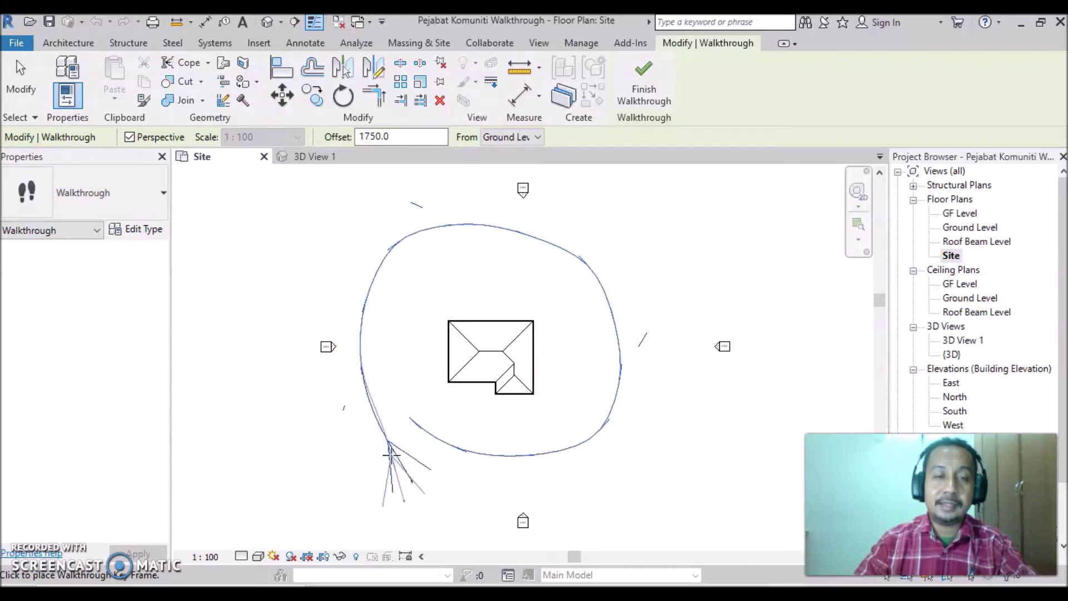
left_click(451, 499)
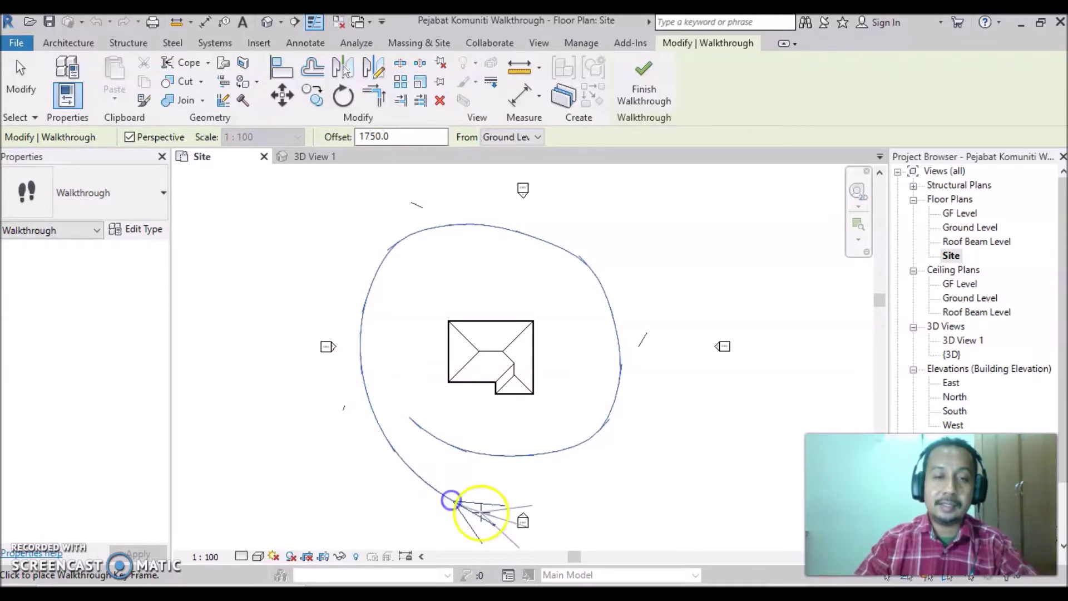
left_click(587, 518)
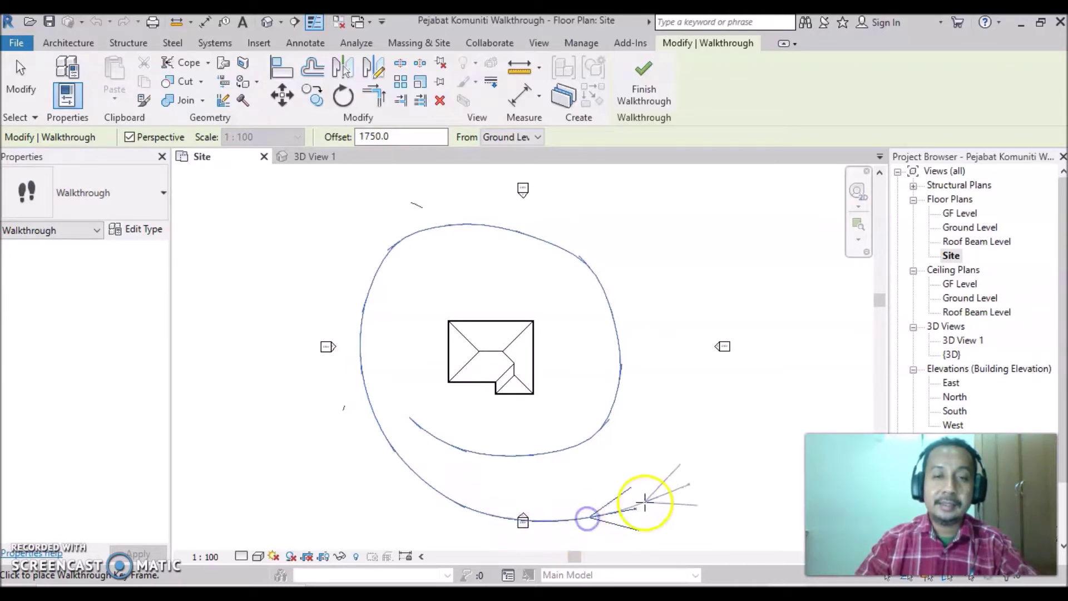
left_click(676, 460)
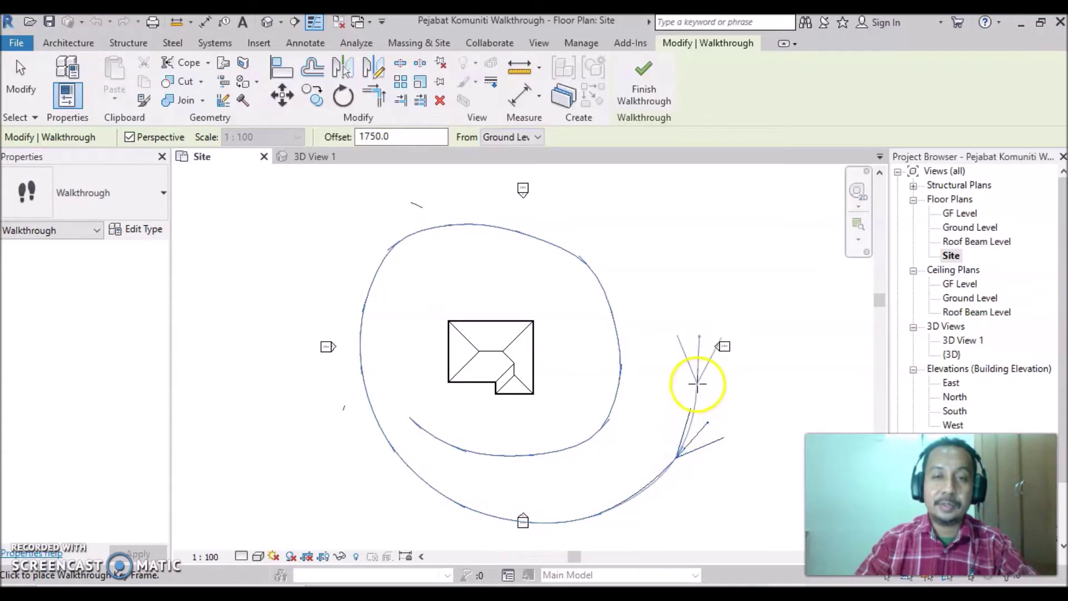
left_click(697, 380)
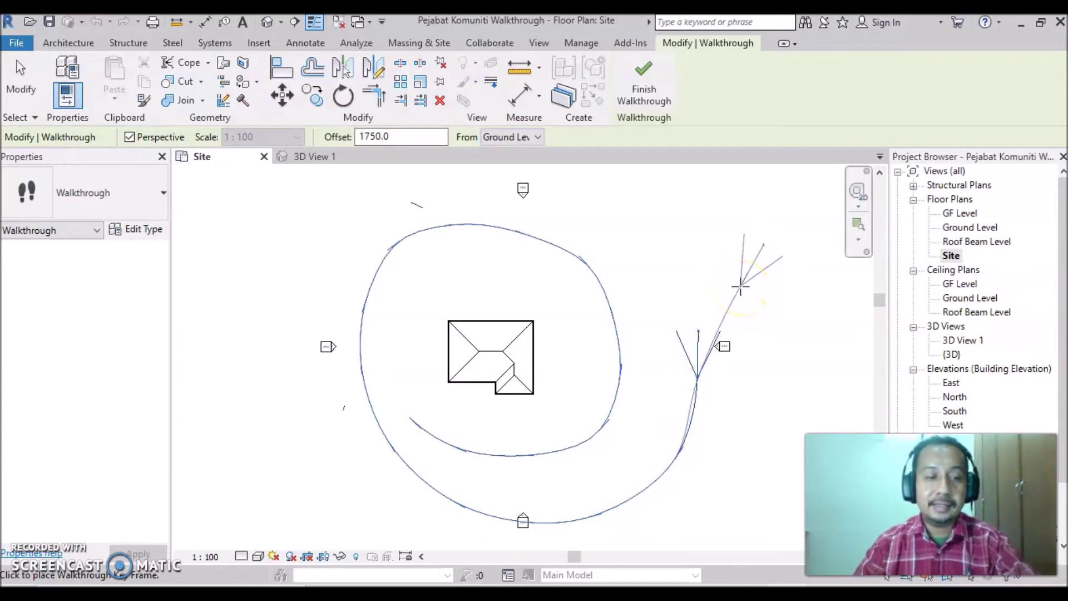
left_click(688, 269)
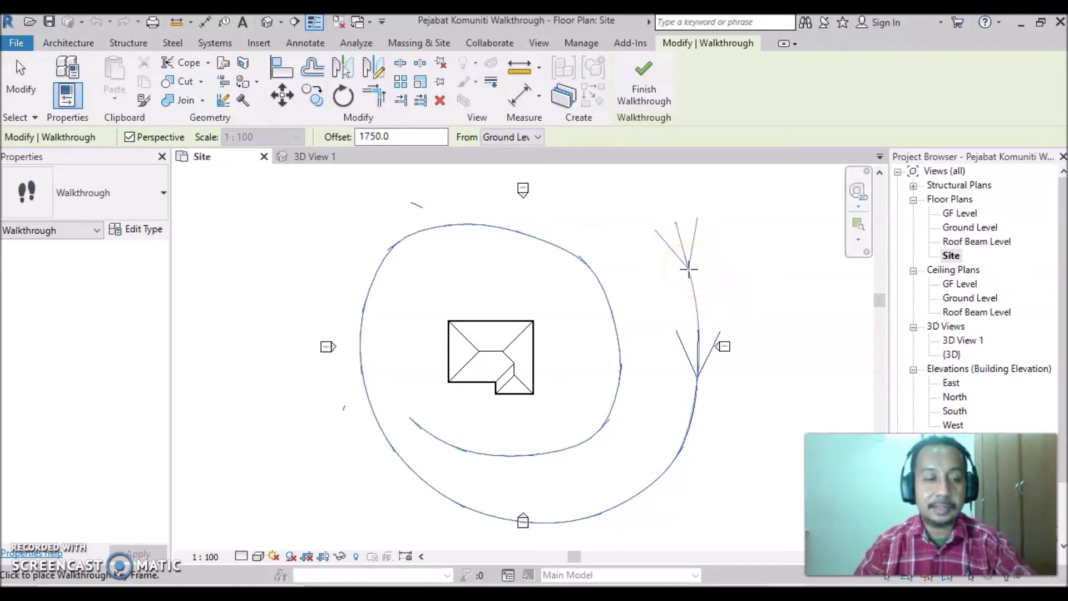
key("Escape")
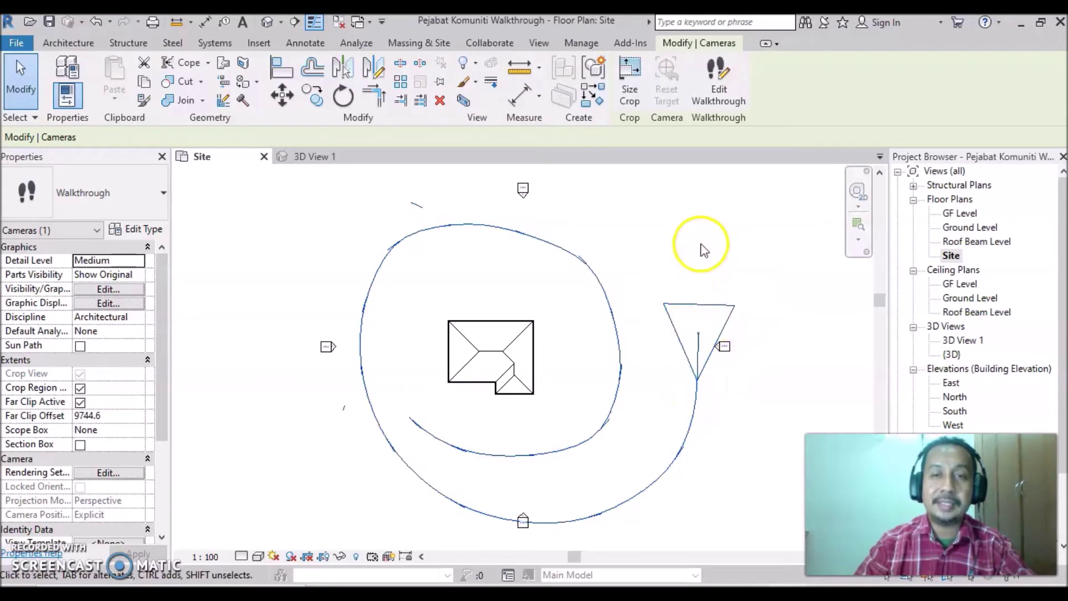
- Select the spiral walkthrough path and enter Edit Walkthrough at frame 300 of 300
middle_click_drag(637, 398, 595, 389)
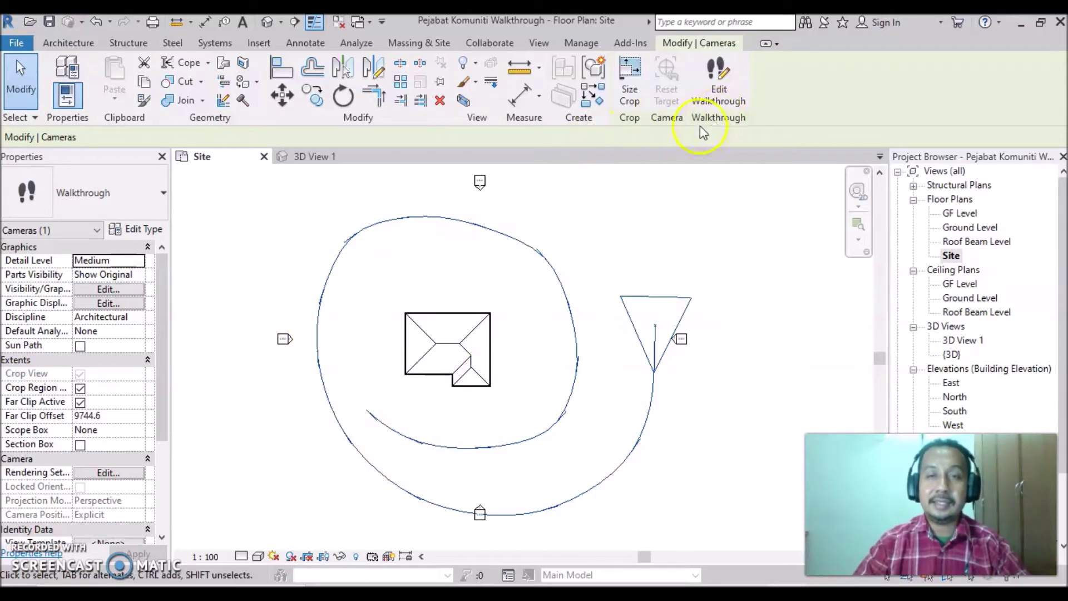
left_click(718, 102)
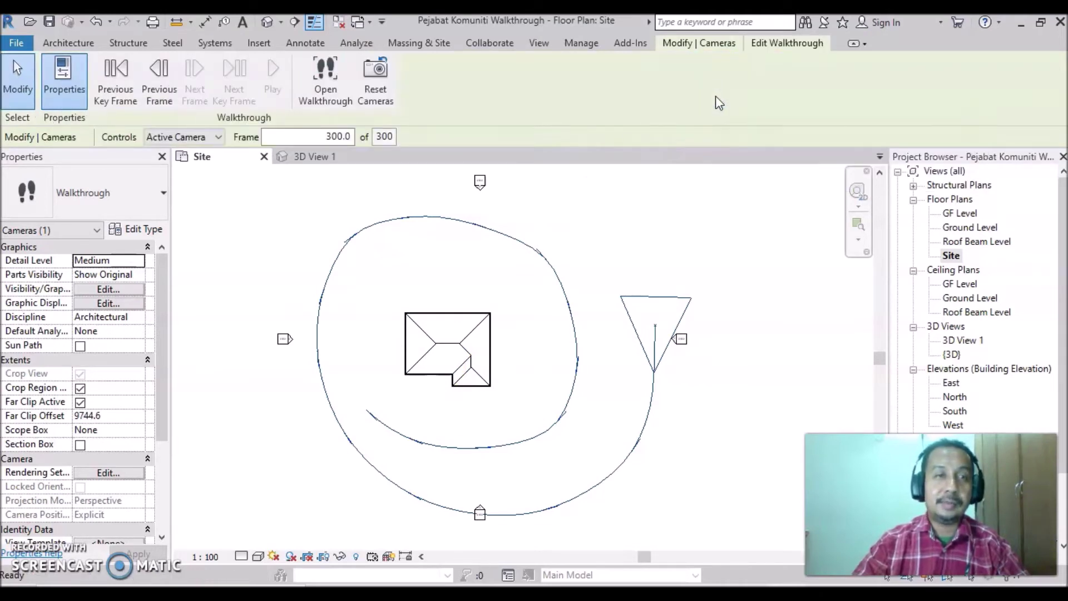
left_click(347, 168)
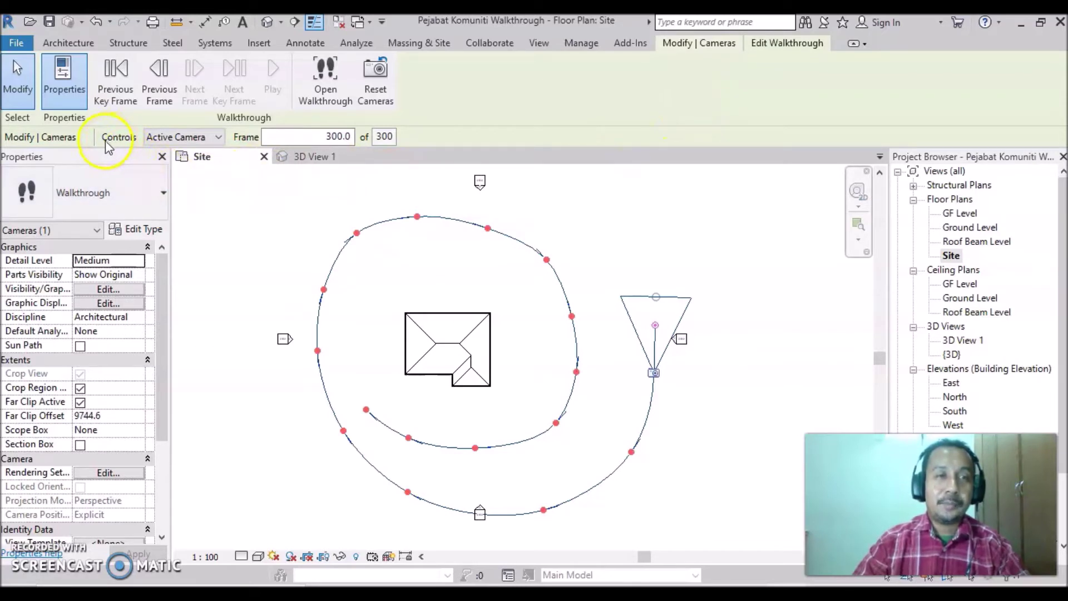
- Set Controls to Path and drag the top and left key frames to round the loop
left_click(220, 138)
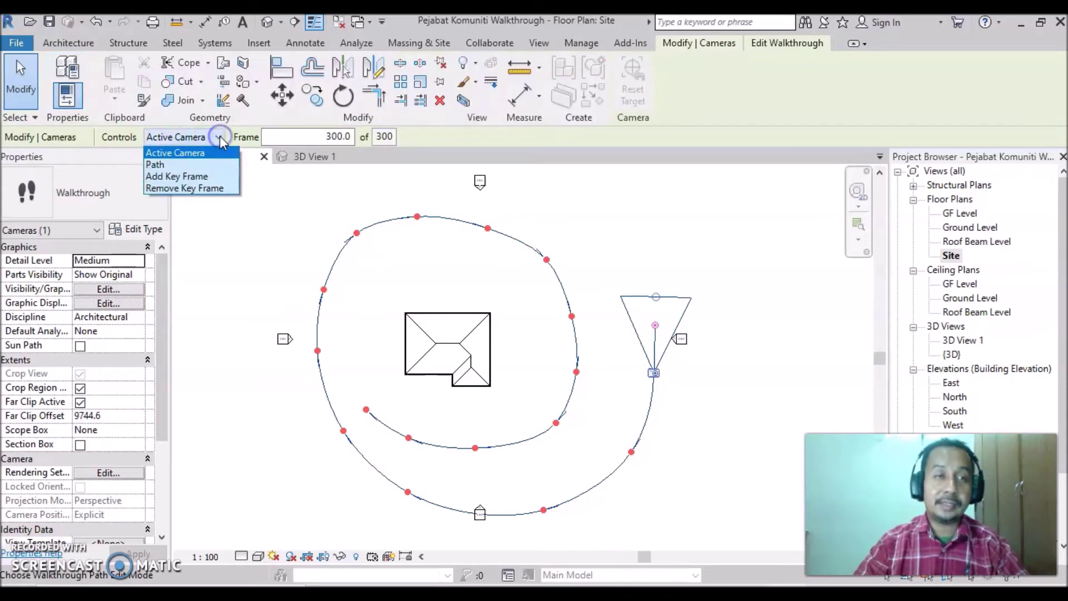
left_click(177, 166)
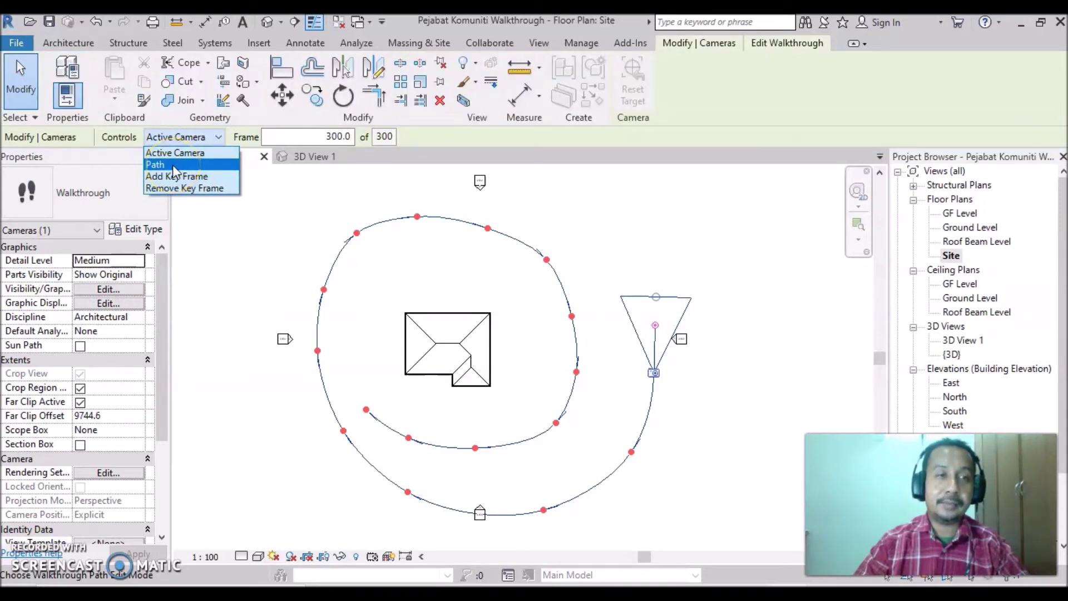
left_click(172, 165)
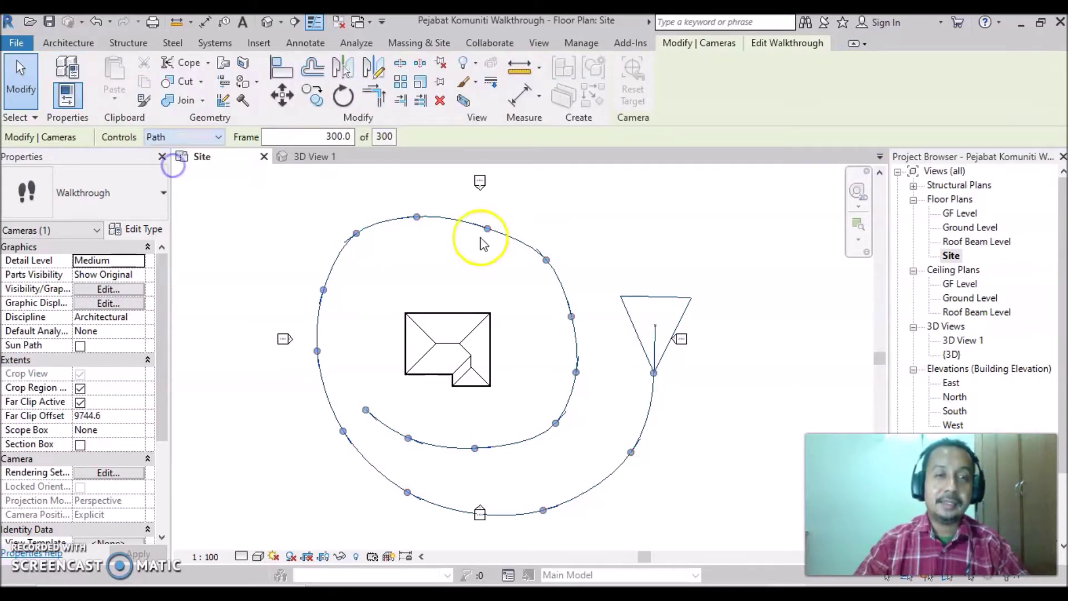
left_click_drag(418, 221, 358, 257)
left_click(357, 234)
left_click(324, 292)
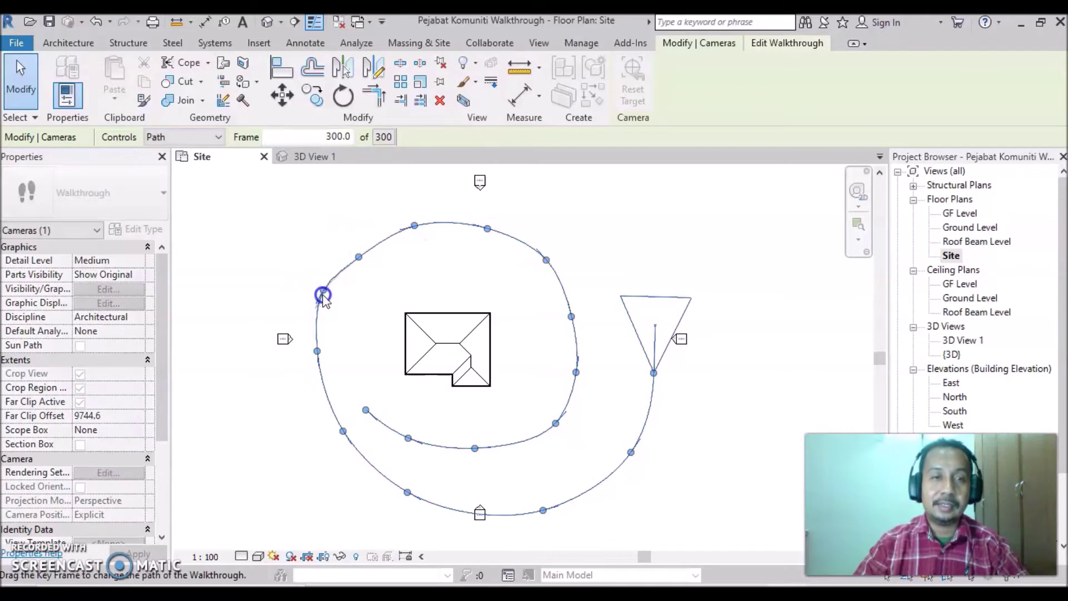
left_click_drag(324, 292, 334, 302)
left_click(317, 351)
left_click_drag(317, 351, 328, 356)
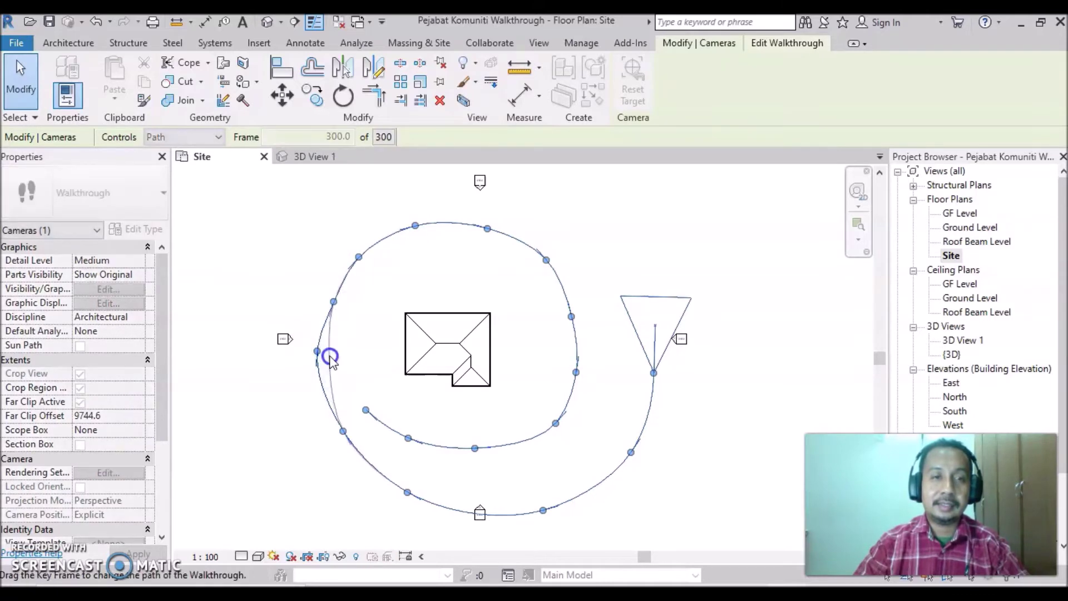
left_click(342, 433)
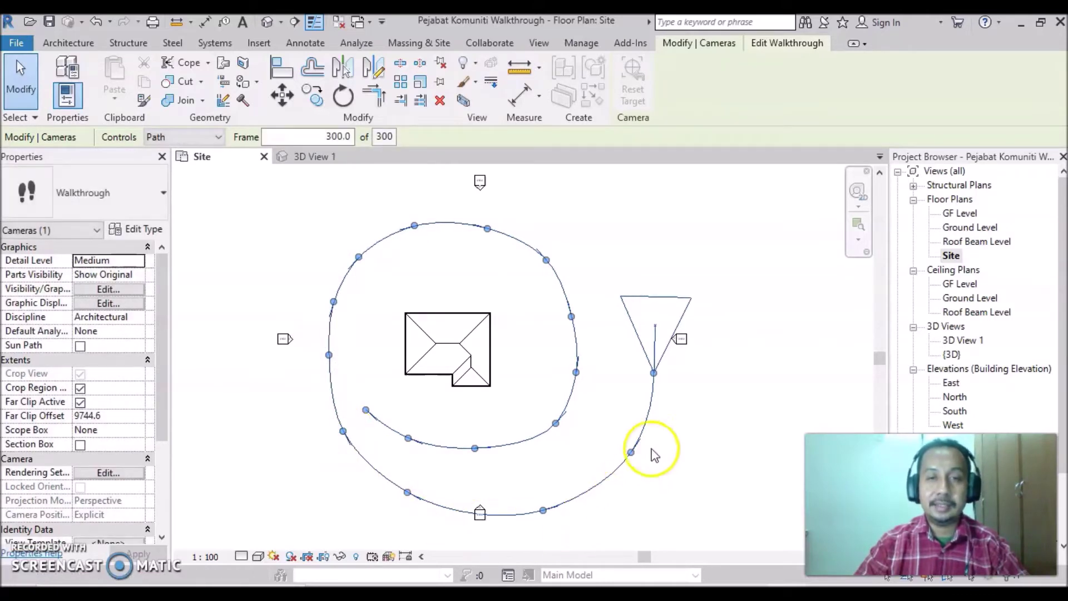
- Nudge the end key frame and inner-loop key frames to smooth the spiral's curve
left_click_drag(655, 372, 664, 371)
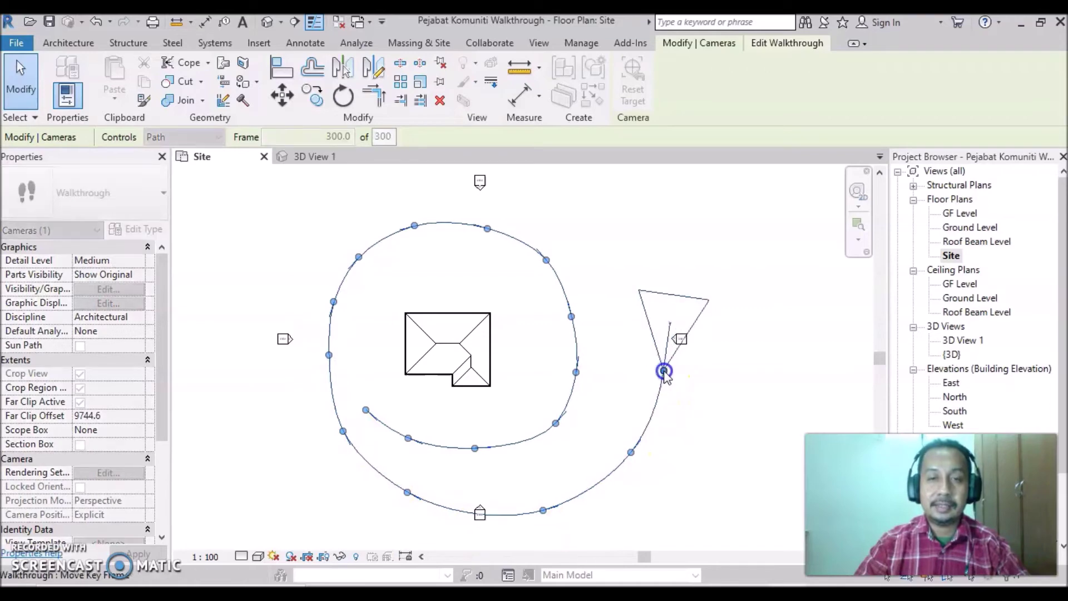
left_click_drag(551, 421, 546, 413)
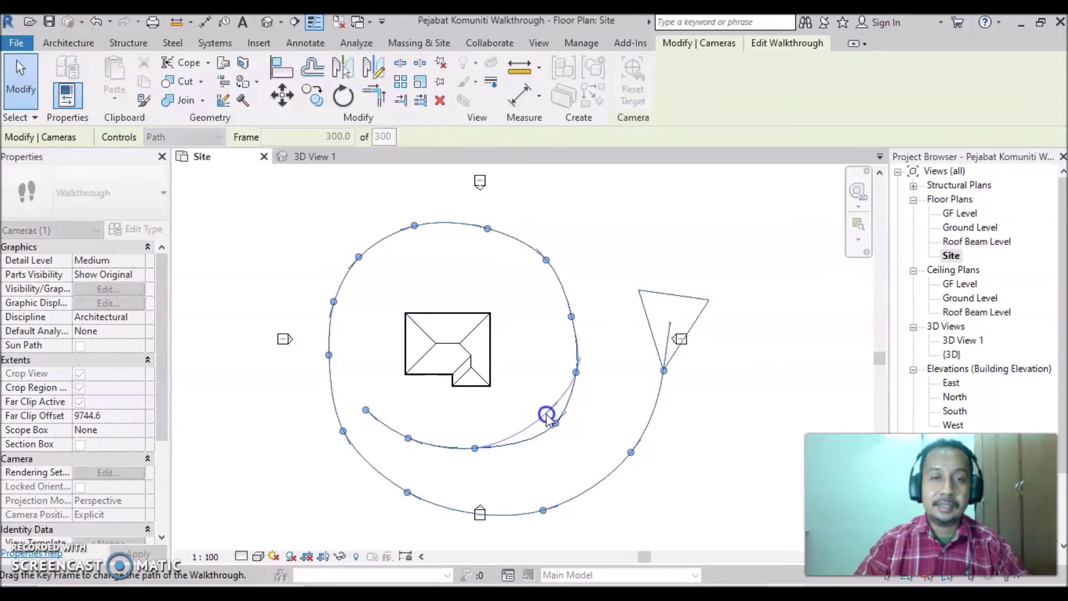
left_click_drag(575, 373, 568, 364)
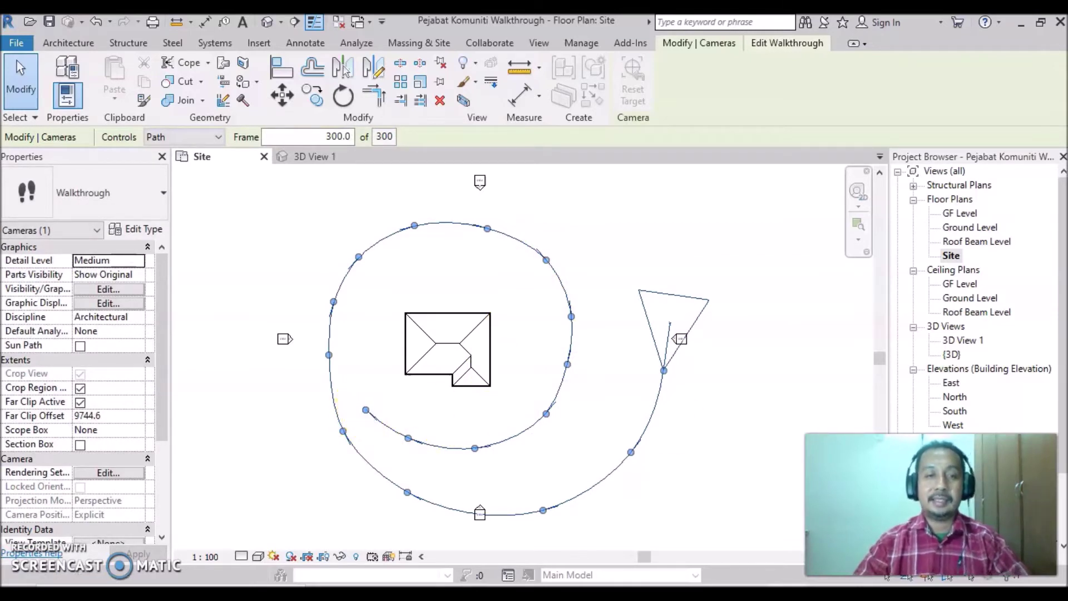
left_click_drag(329, 357, 325, 361)
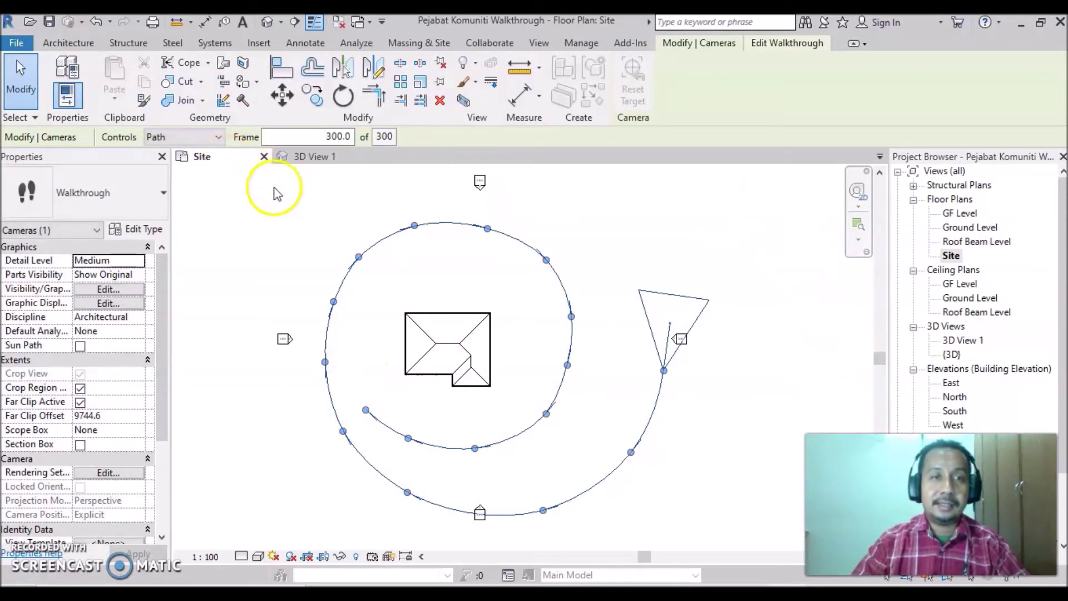
left_click(700, 257)
key("Return")
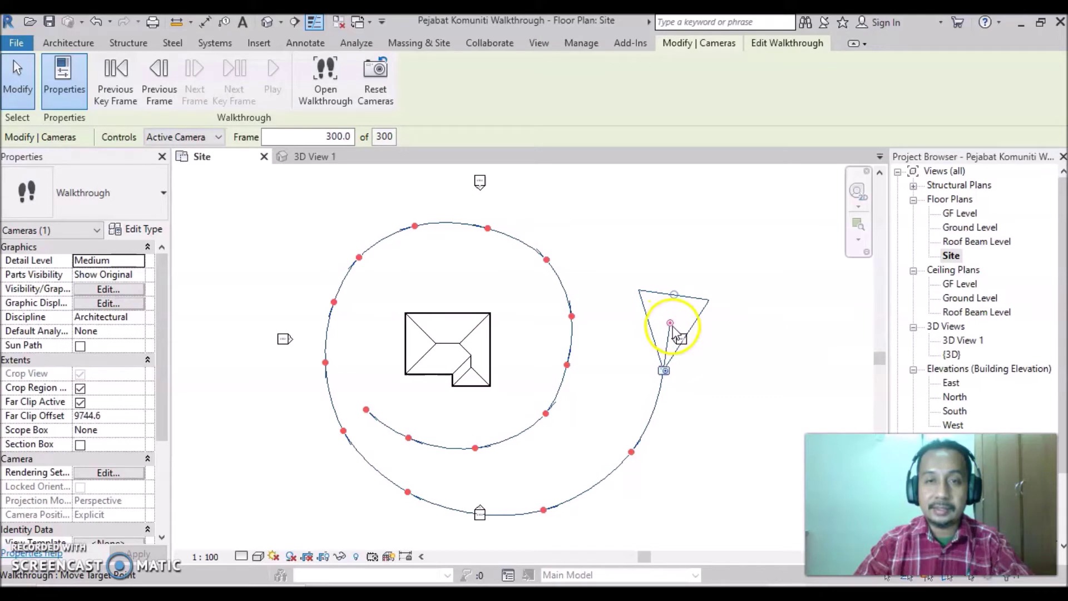
- Aim the camera at the house at key frames 300, 276, 249.6 and 215.3, declining to quit editing
mouse_move(670, 323)
left_mouse_down()
mouse_move(628, 356)
mouse_move(629, 370)
left_mouse_up()
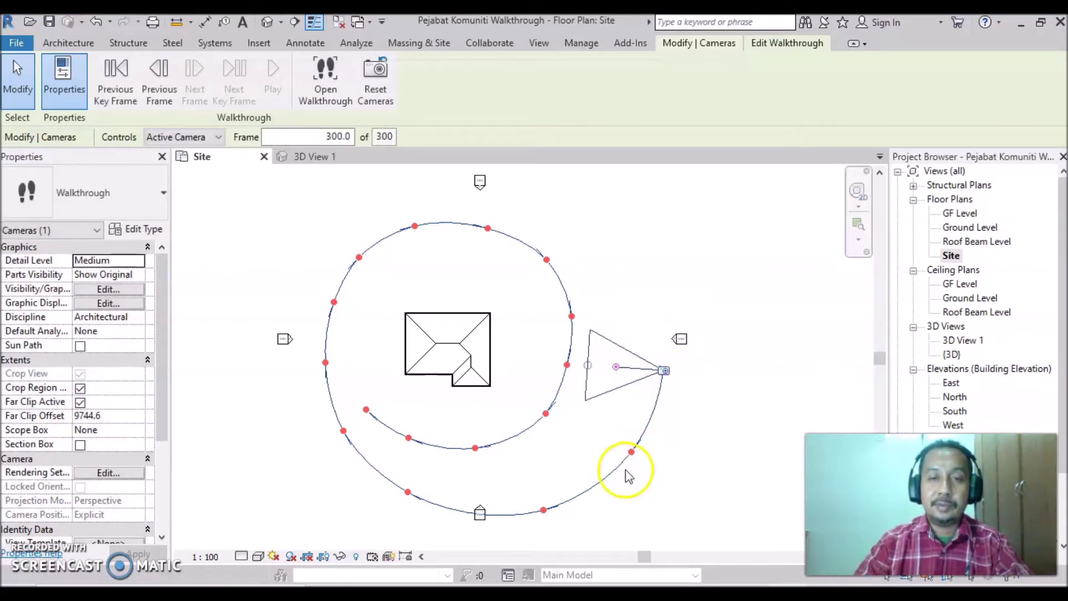
left_click(117, 95)
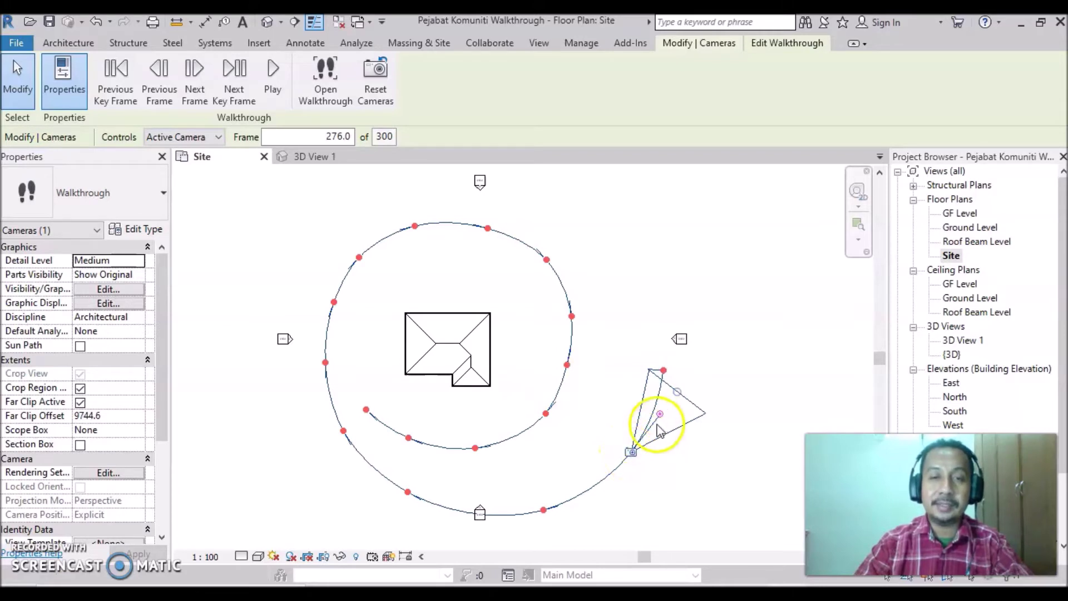
left_click_drag(632, 454, 615, 407)
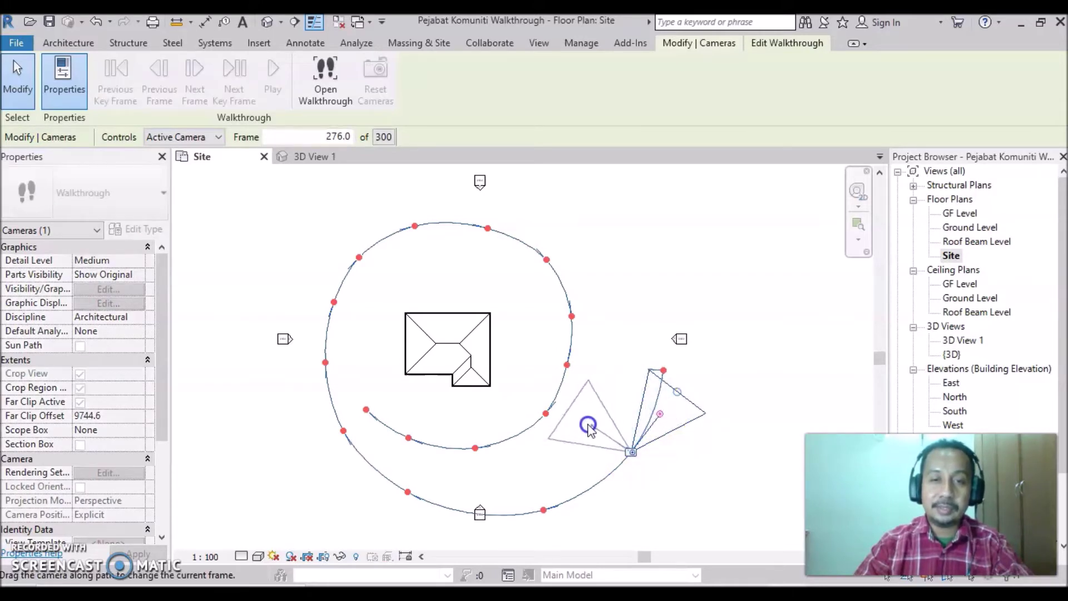
left_click_drag(615, 408, 551, 419)
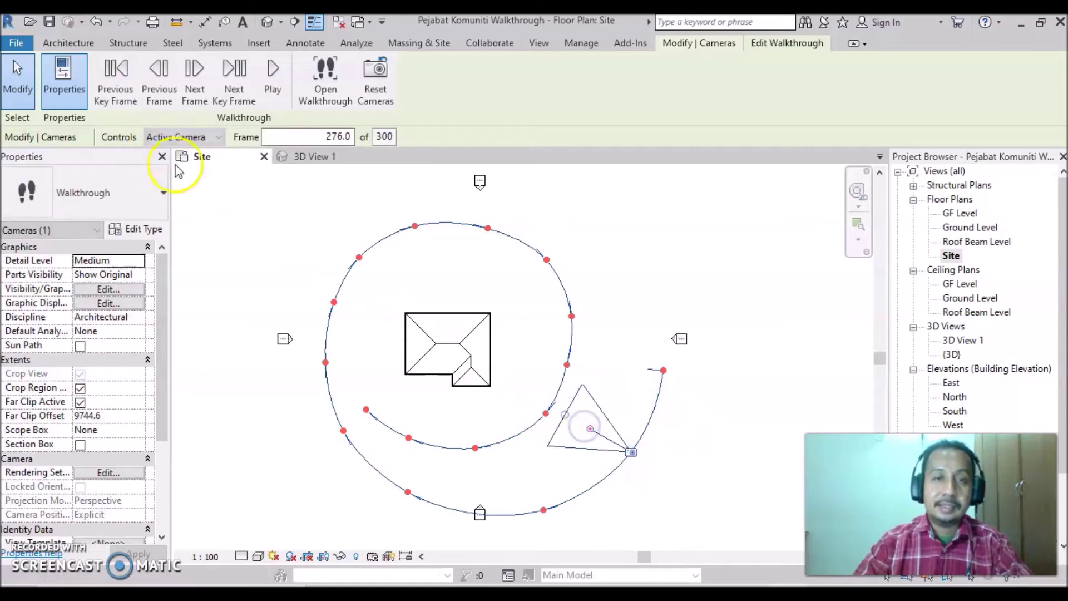
left_click(110, 92)
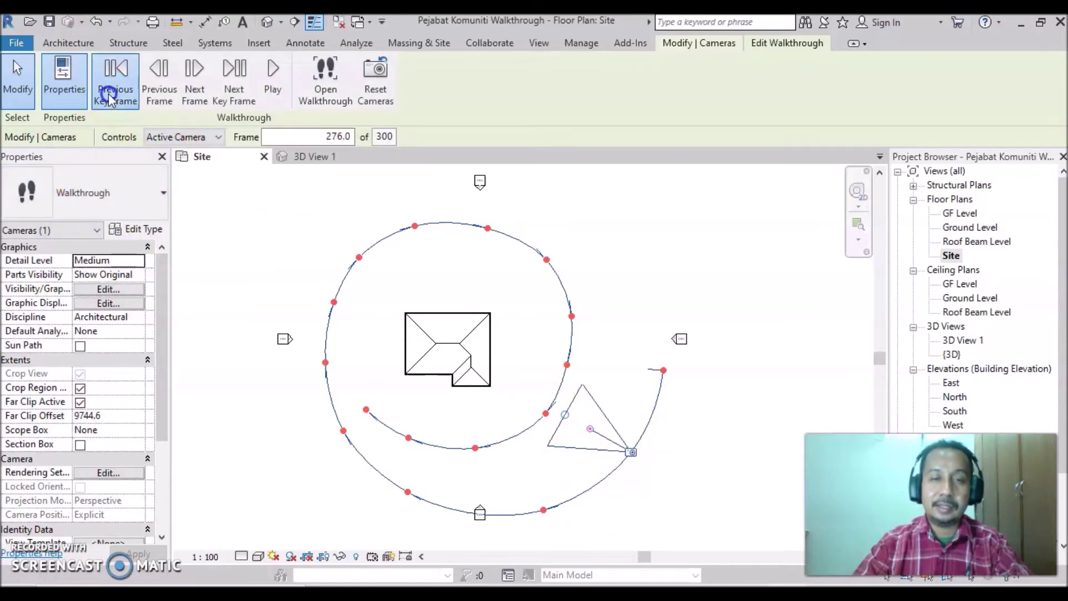
left_click_drag(590, 517, 511, 452)
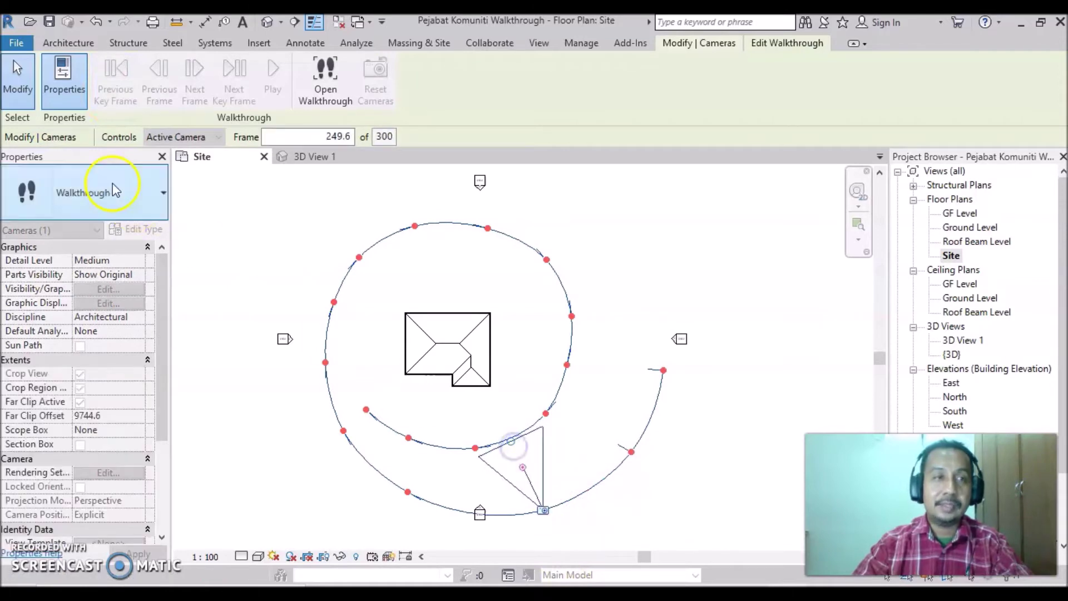
left_click(115, 92)
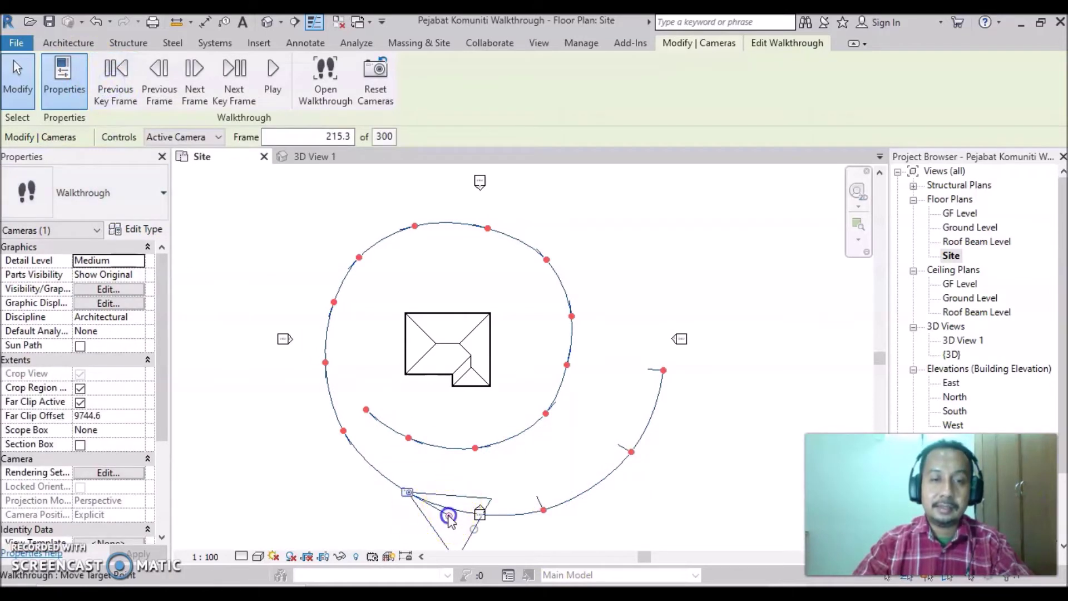
left_click_drag(456, 510, 424, 454)
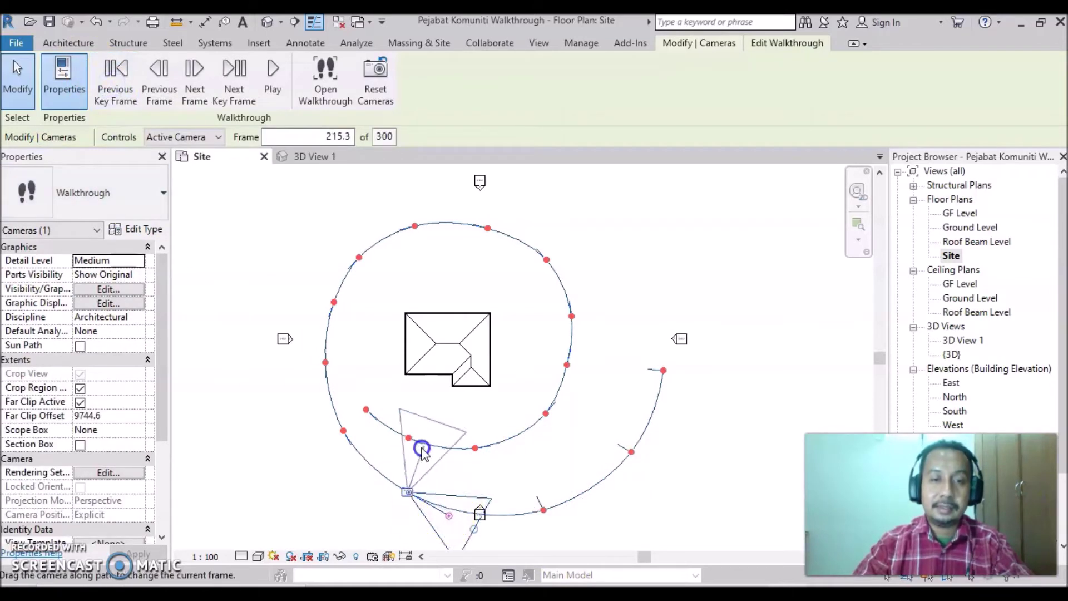
left_click(343, 430)
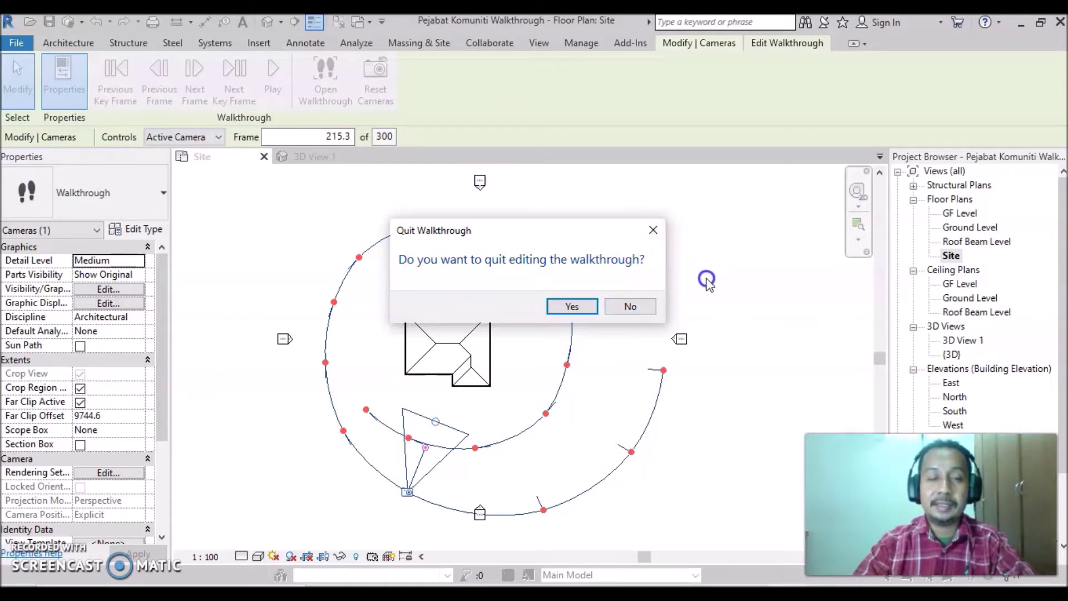
left_click(630, 310)
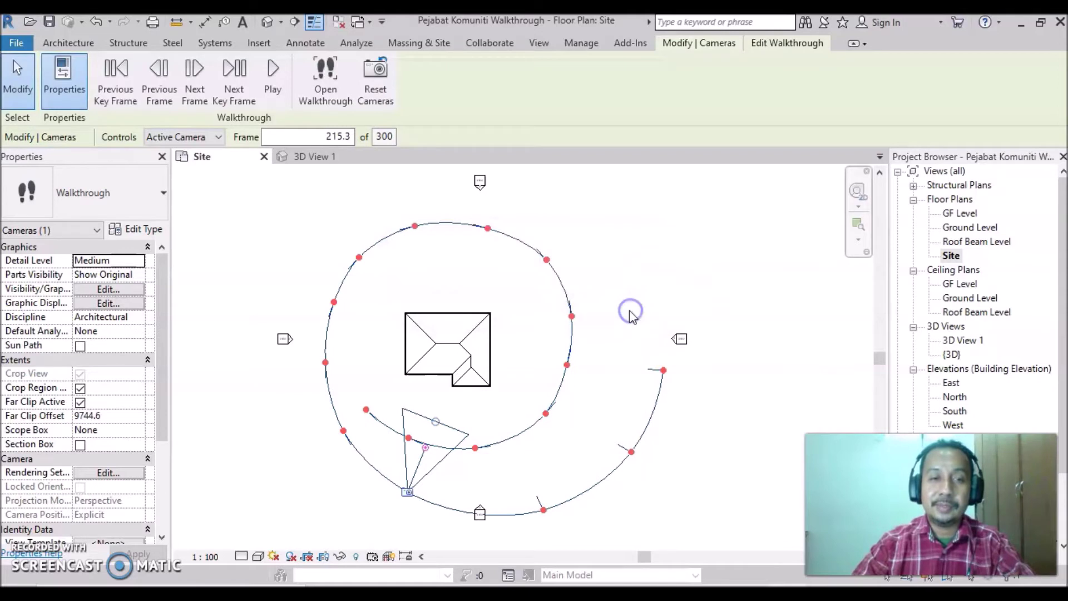
- Aim the camera at the house at key frames 192.8, 174.6, 158.7, 145.5, 129.2, 110.5 and 93.5
left_click(108, 92)
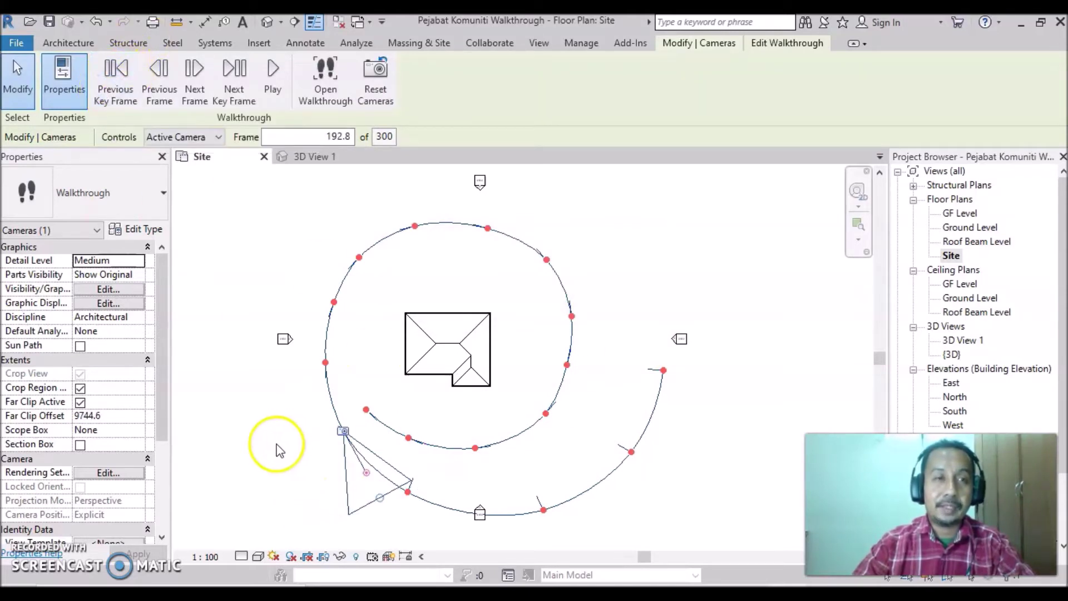
mouse_move(380, 496)
left_mouse_down()
mouse_move(379, 404)
mouse_move(324, 369)
left_mouse_up()
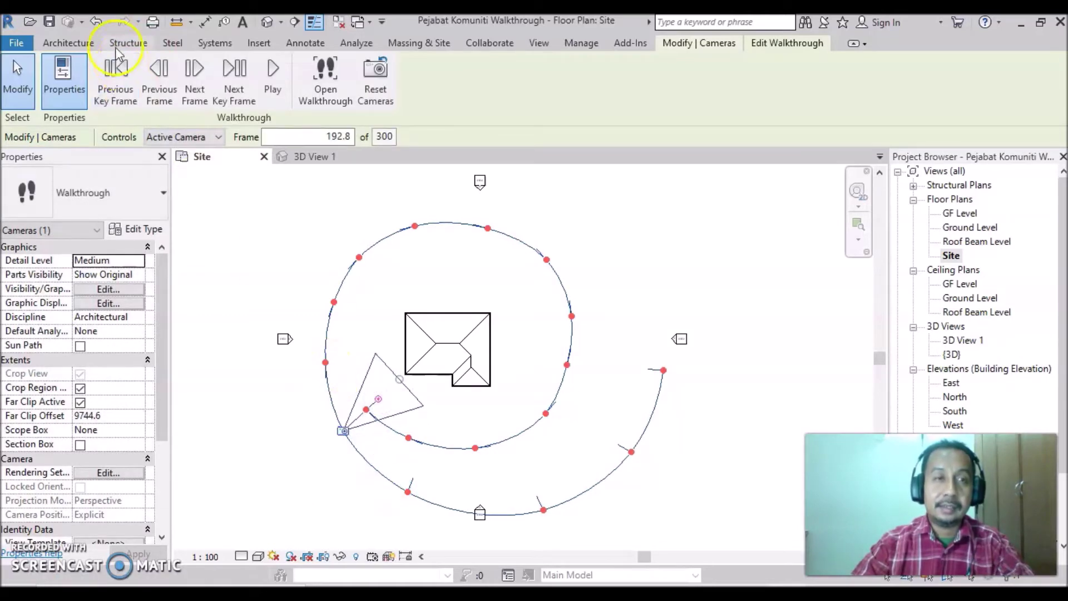
left_click(115, 77)
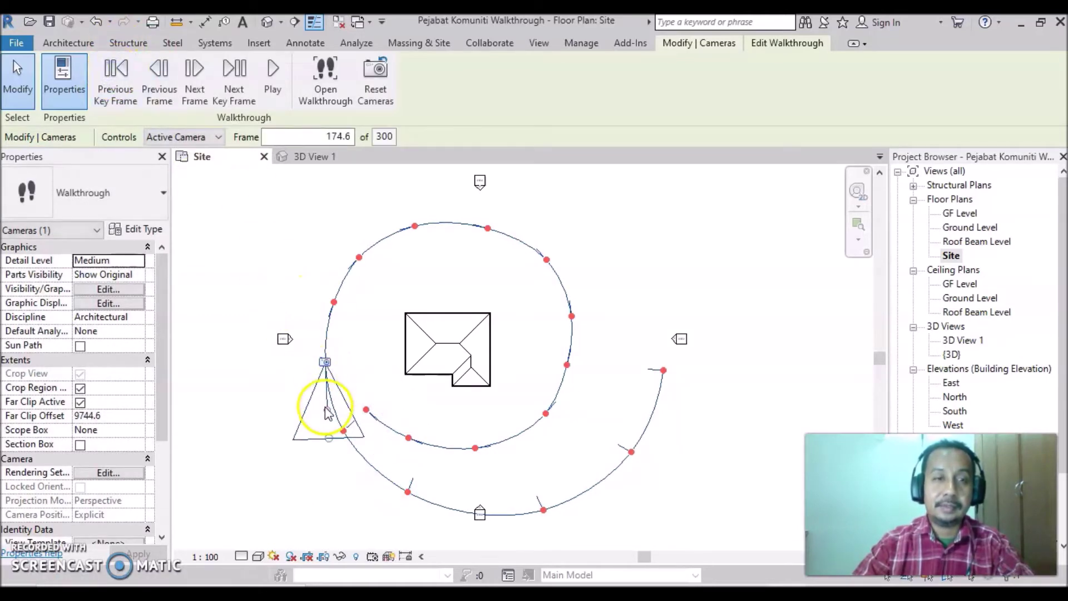
left_click_drag(329, 415, 367, 359)
left_click(115, 78)
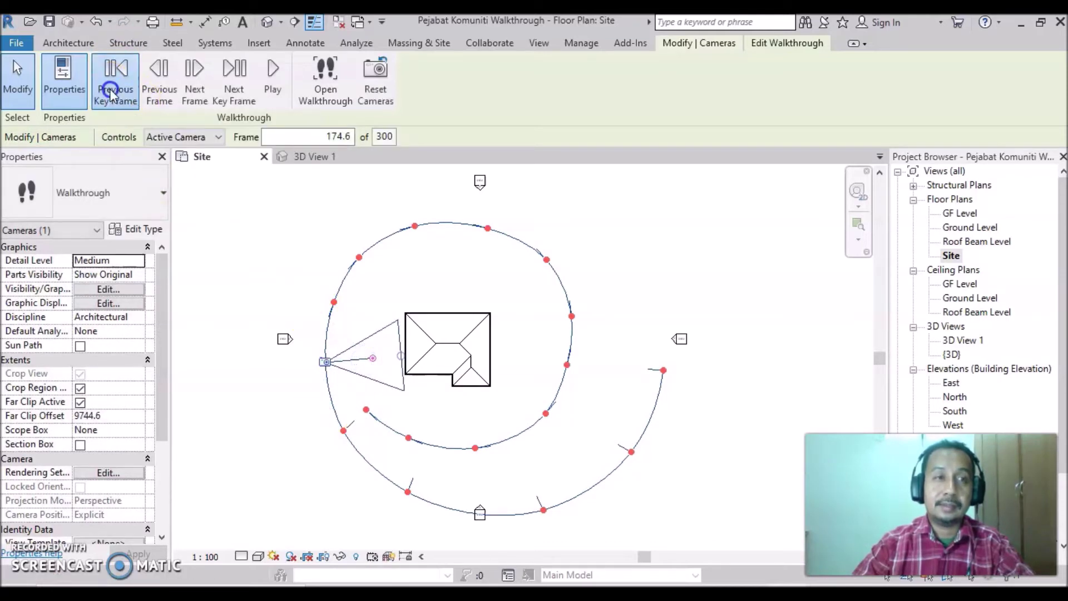
left_click_drag(324, 354, 373, 314)
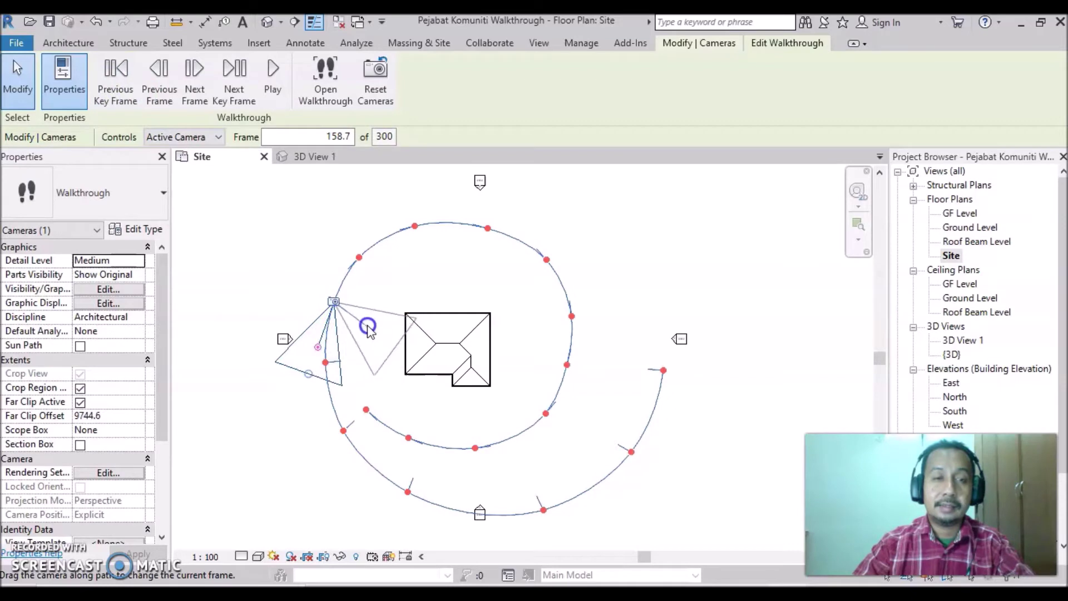
left_click(116, 78)
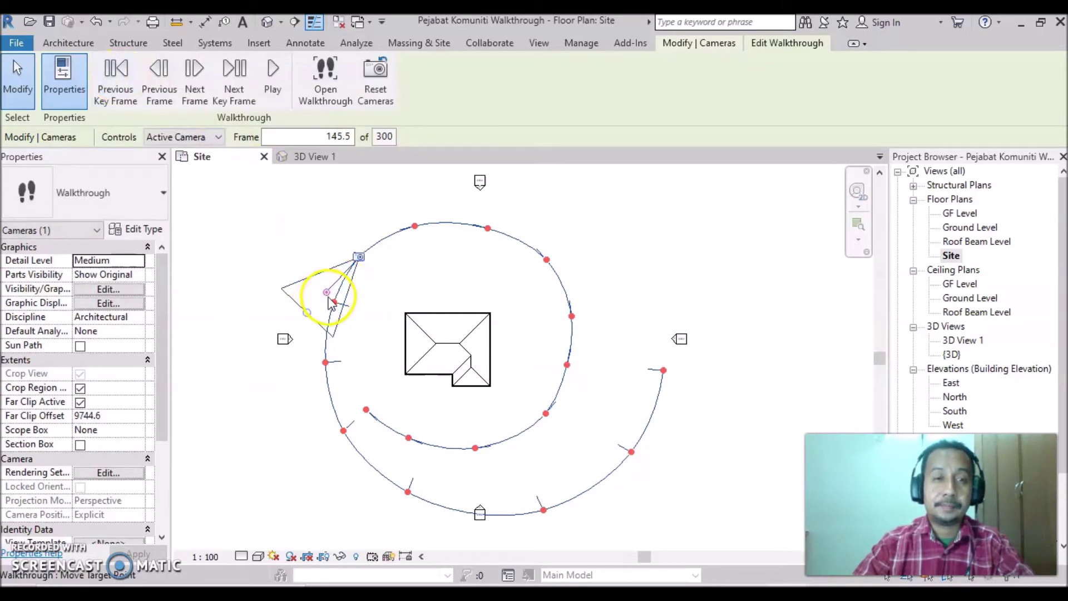
left_click_drag(326, 292, 391, 293)
left_click(121, 100)
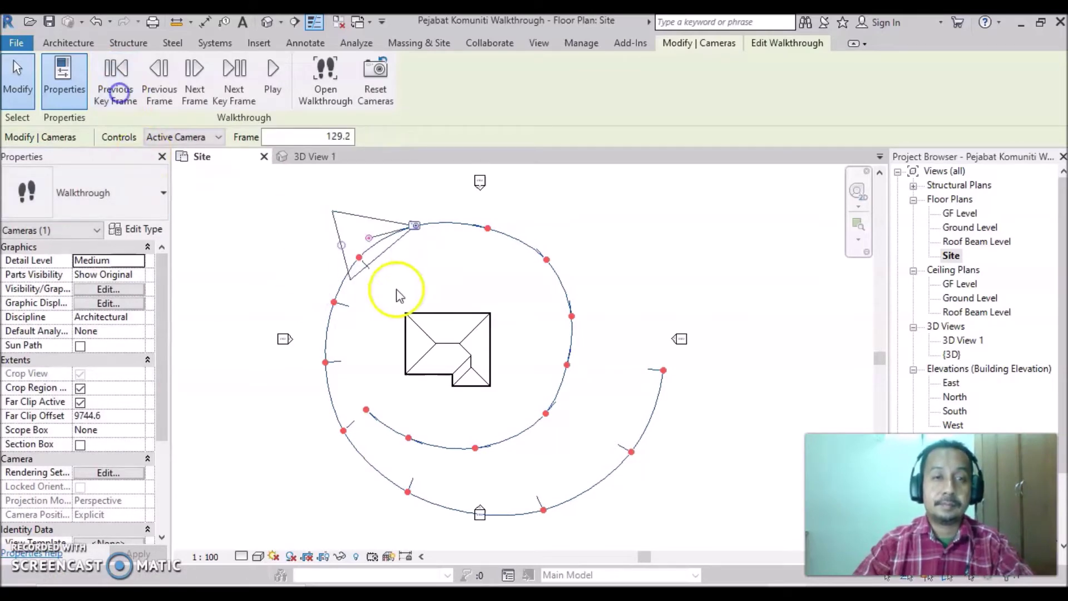
left_click_drag(369, 243, 426, 269)
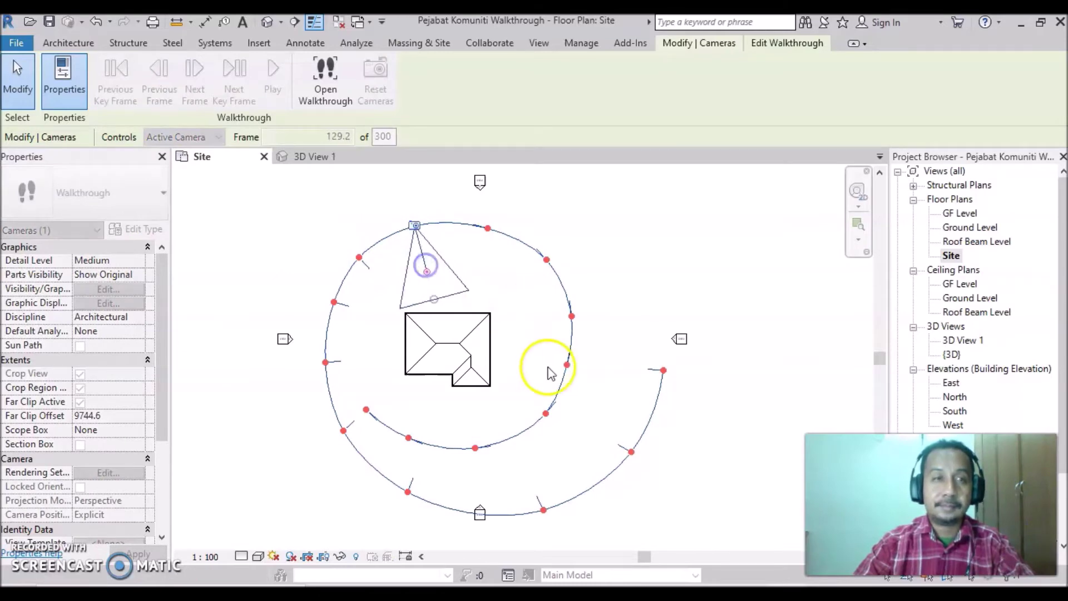
left_click(115, 84)
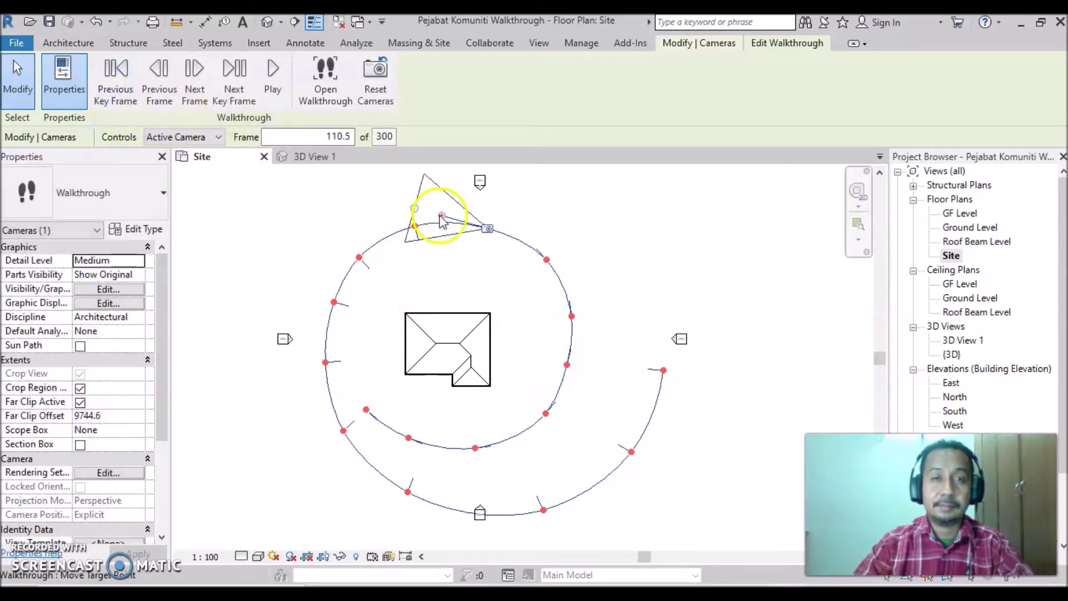
left_click_drag(444, 218, 474, 283)
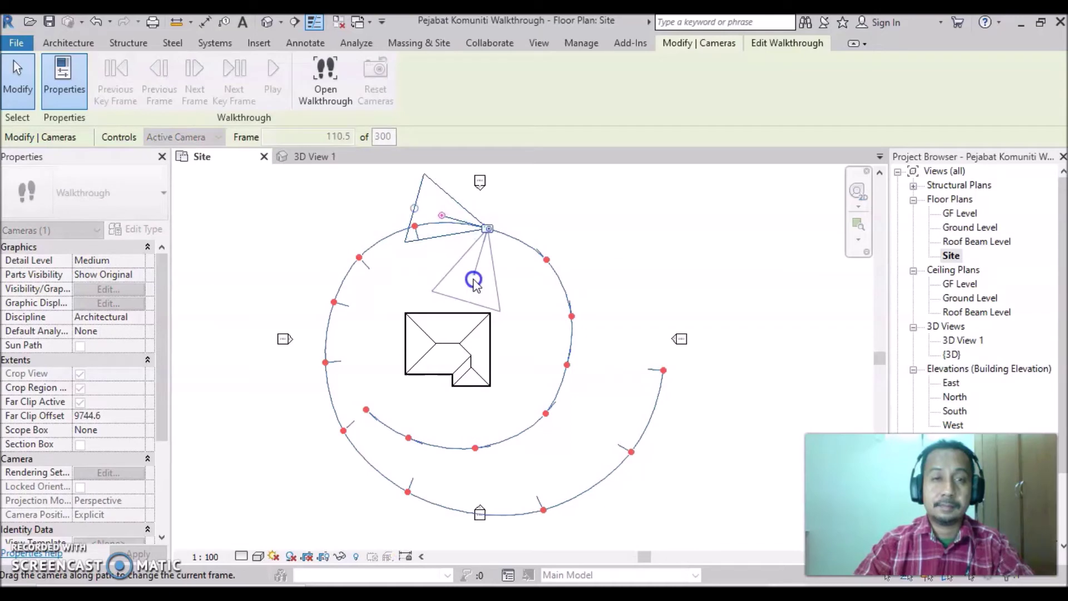
left_click(115, 84)
mouse_move(546, 255)
left_mouse_down()
mouse_move(514, 228)
mouse_move(512, 288)
left_mouse_up()
- Aim the camera at the house at key frames 77.9, 65.3, 51.7, 32.0, 14.7 and 1, then stop editing
left_click(115, 83)
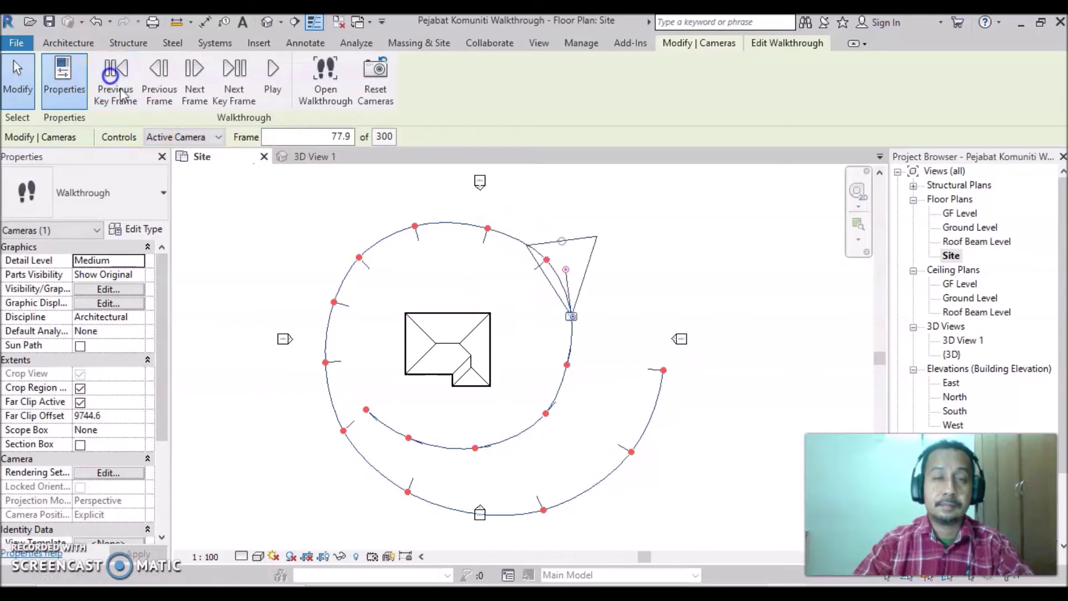
left_click_drag(566, 271, 499, 324)
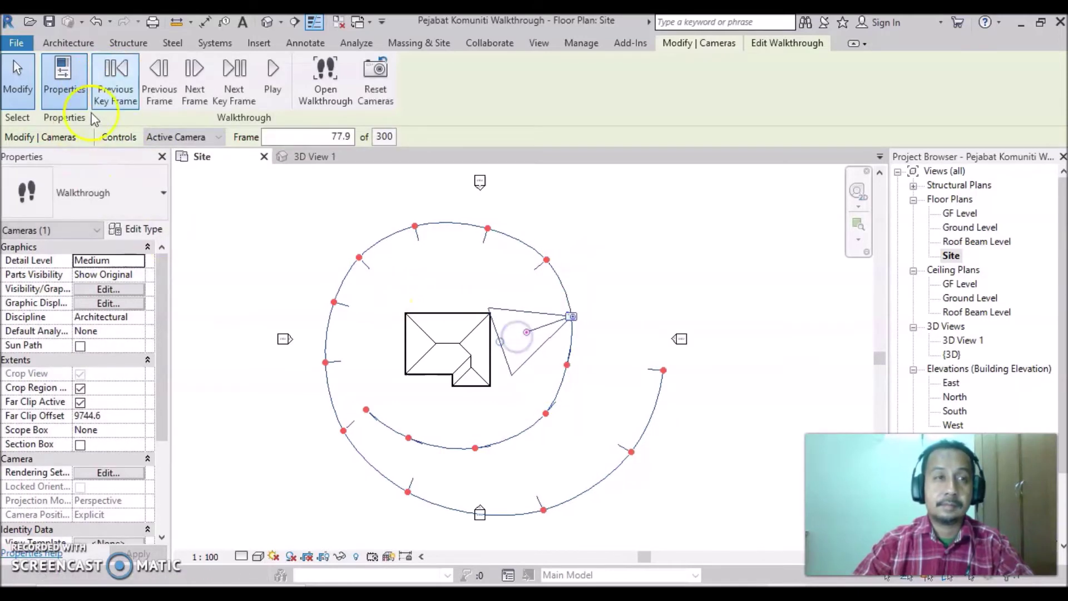
left_click(115, 84)
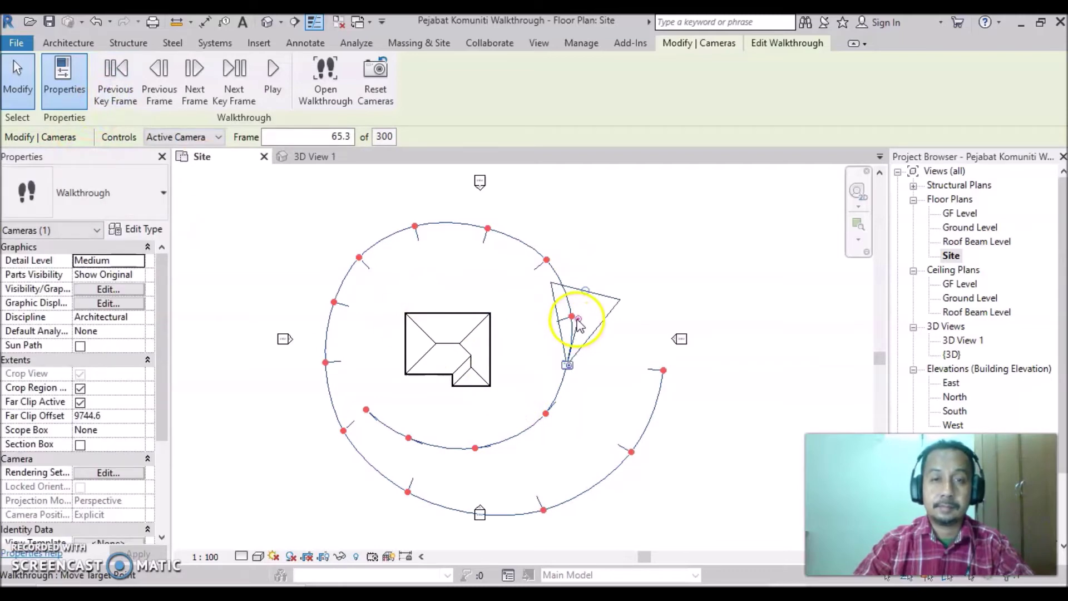
left_click_drag(500, 364, 343, 345)
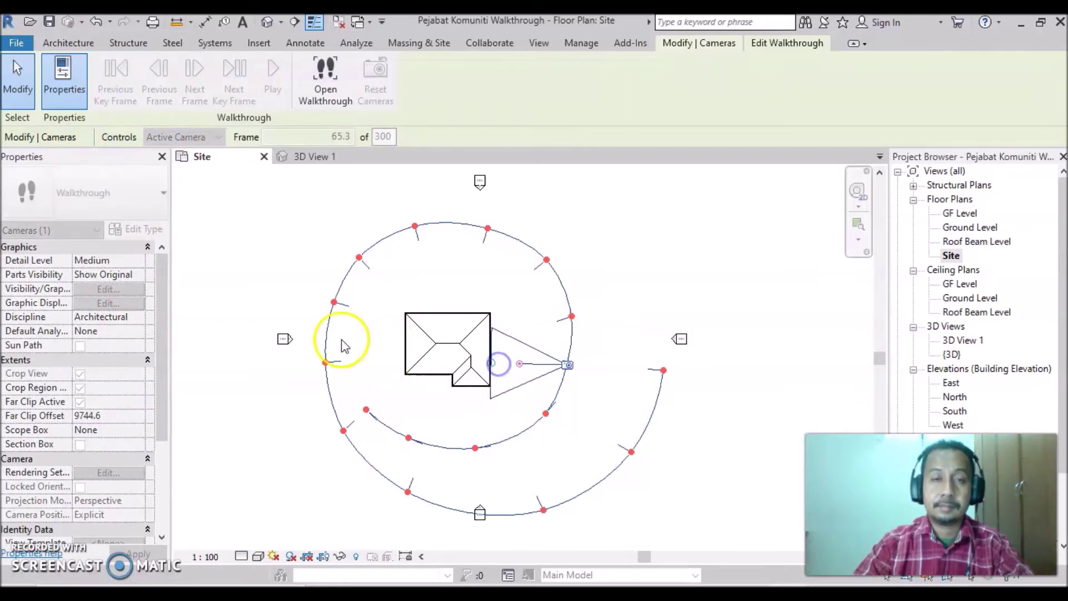
left_click(116, 85)
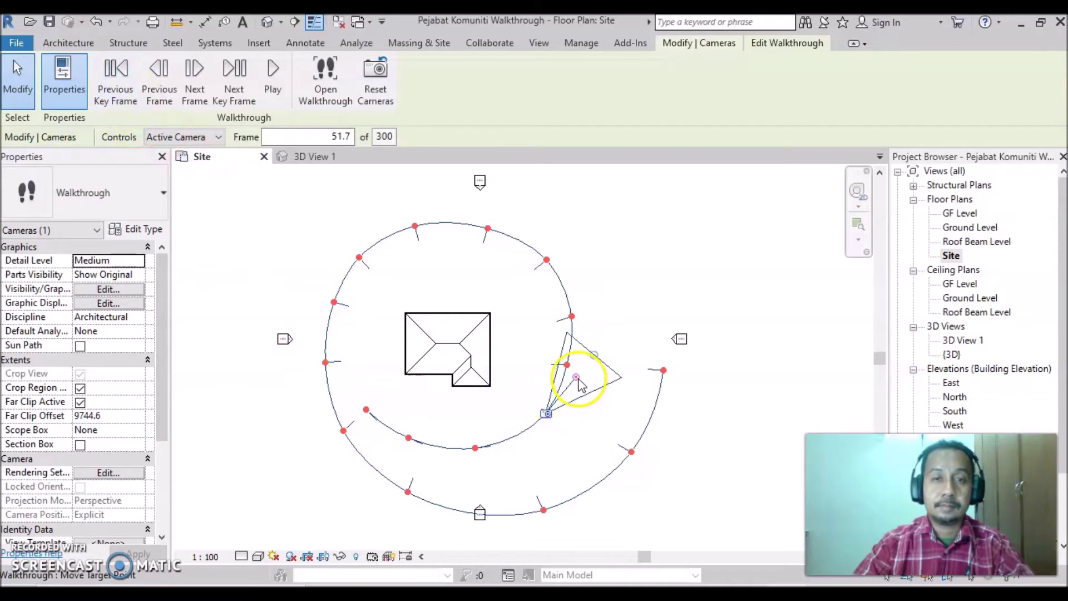
left_click_drag(577, 378, 465, 376)
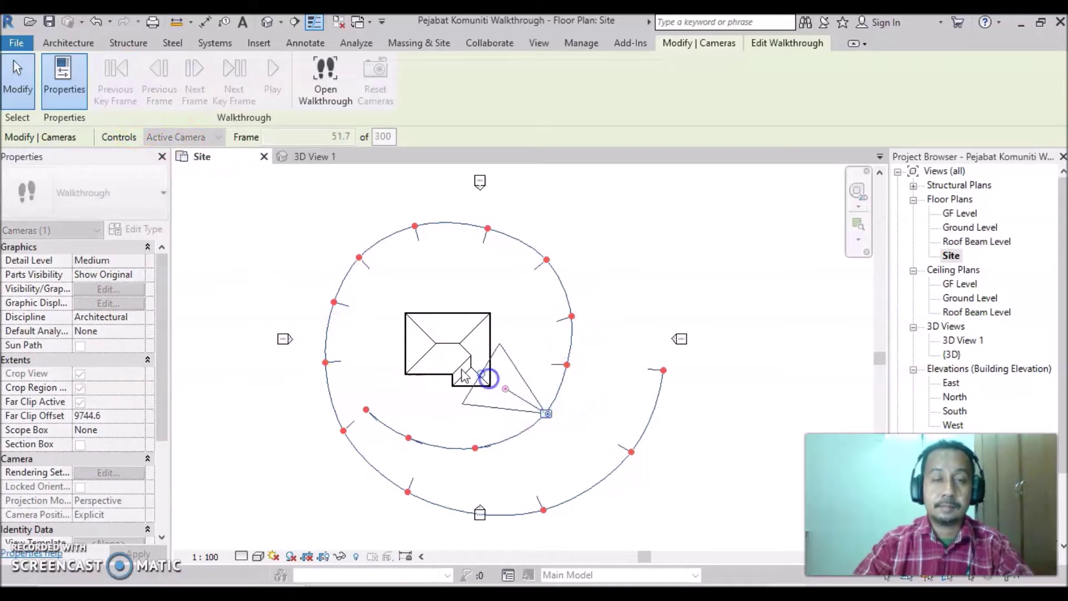
left_click(118, 79)
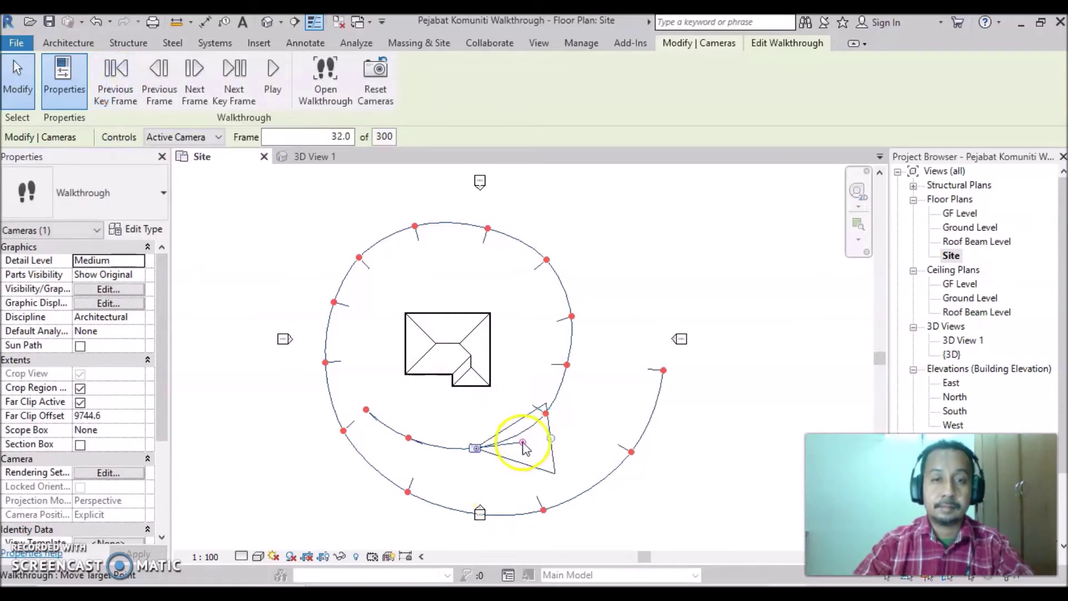
left_click_drag(524, 447, 476, 408)
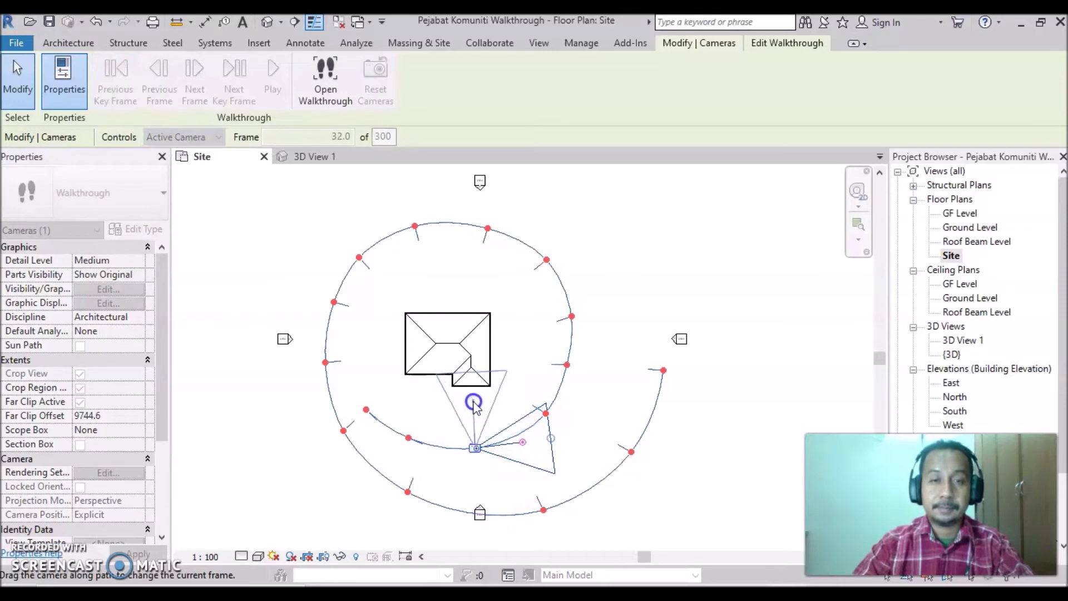
left_click_drag(471, 405, 505, 488)
left_click(115, 81)
left_click_drag(454, 460, 405, 386)
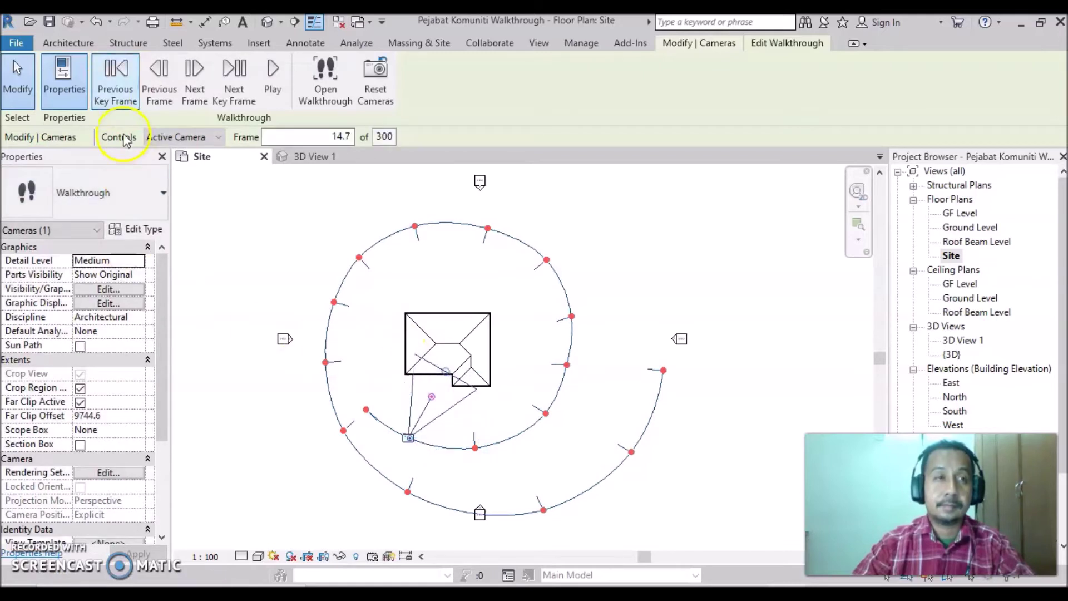
left_click(115, 80)
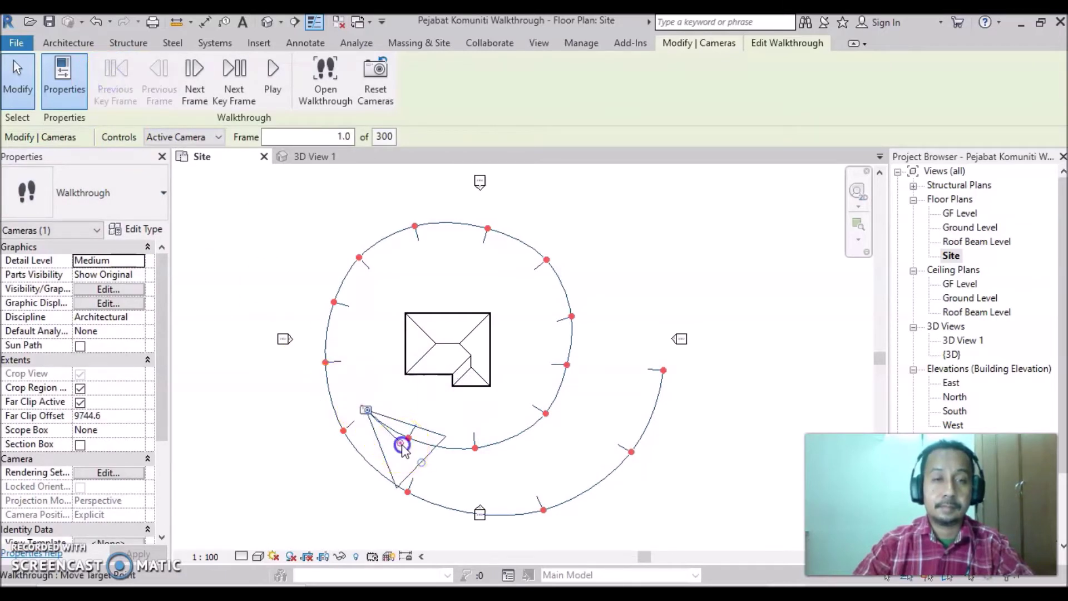
left_click_drag(404, 449, 400, 376)
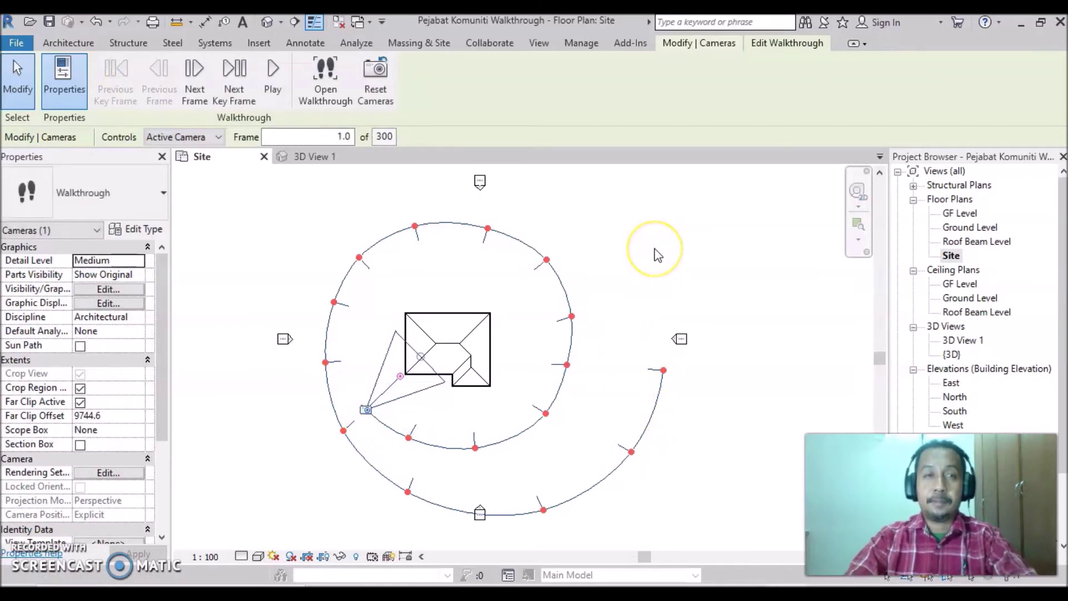
left_click(684, 254)
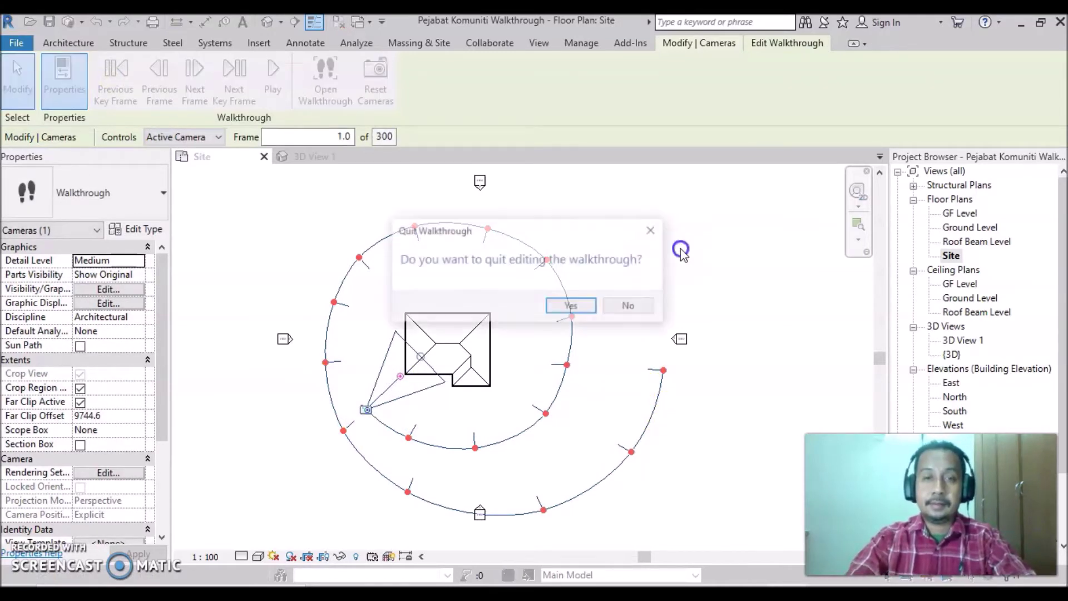
- Confirm quitting walkthrough editing and open the Walkthrough 1 perspective view at frame 1
left_click(568, 307)
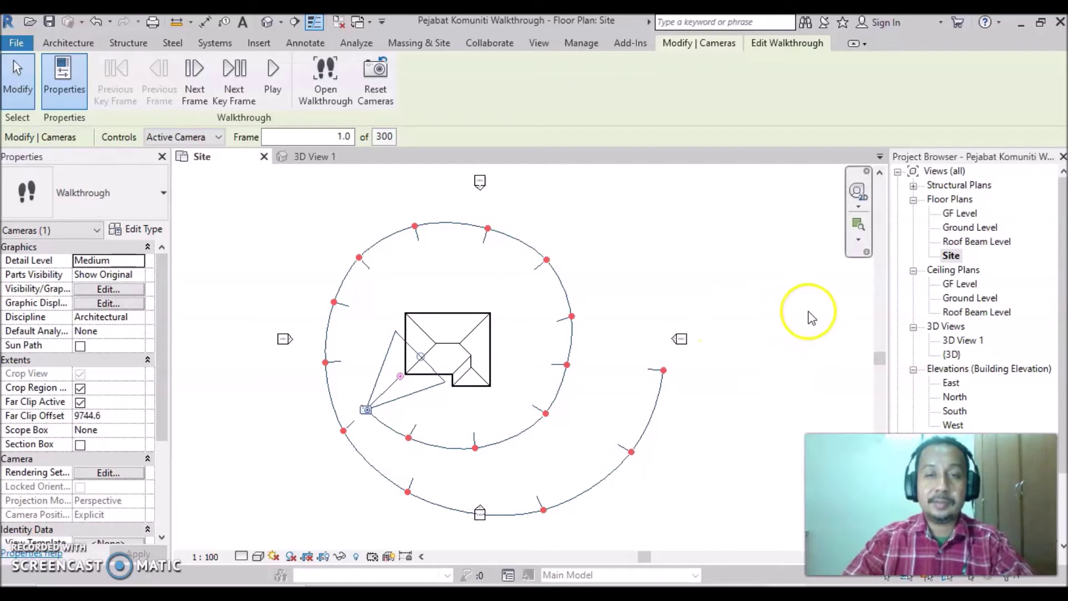
left_click(328, 81)
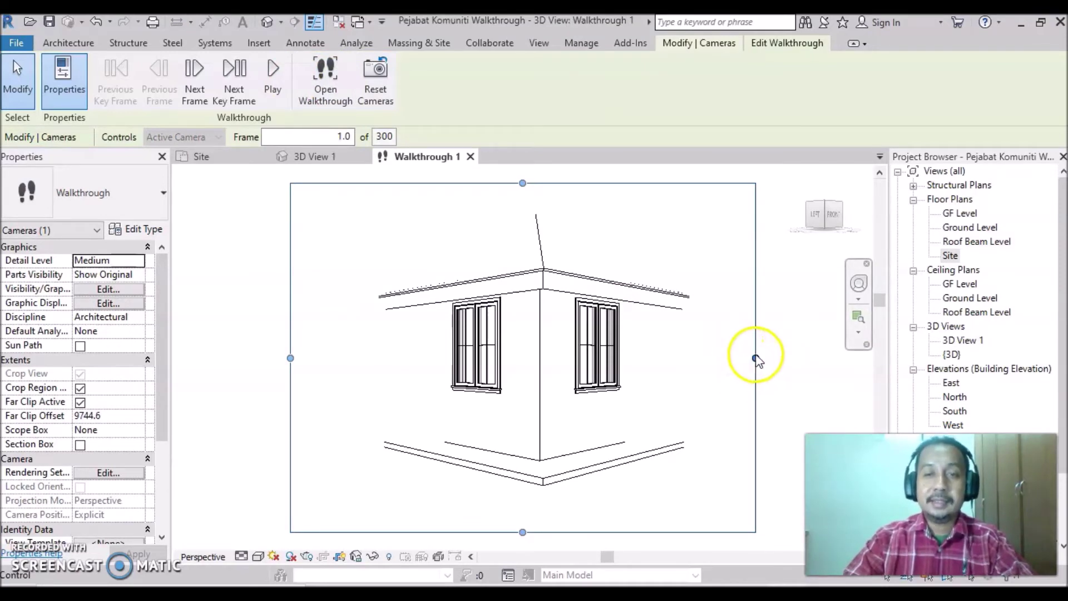
- Turn off Far Clip Active, widen the crop region right and upward, and dock Walkthrough 1 beside the Site plan
left_click_drag(755, 358, 622, 397)
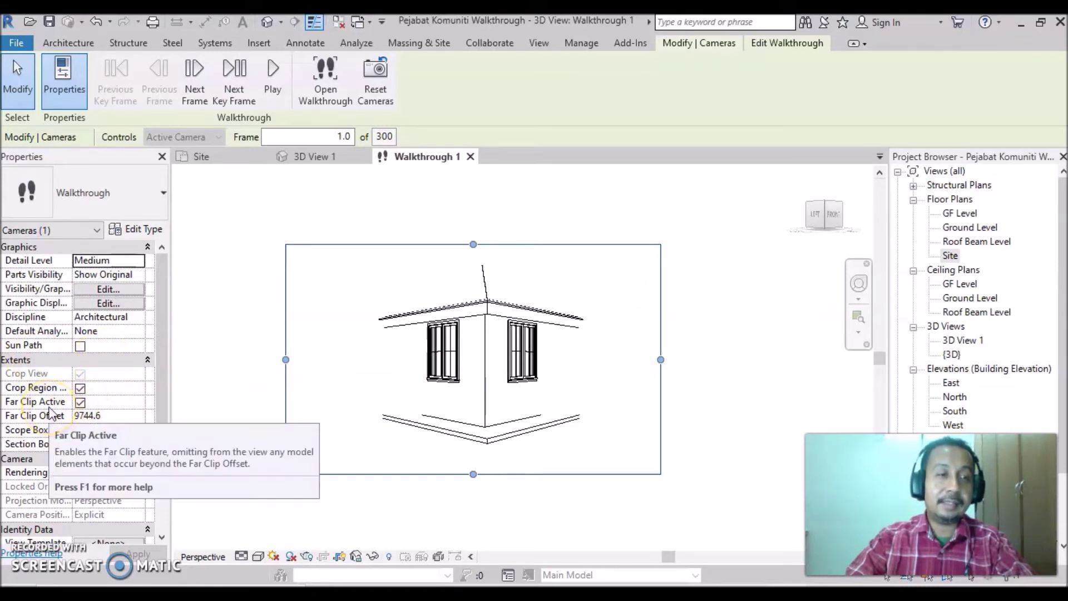
left_click(80, 402)
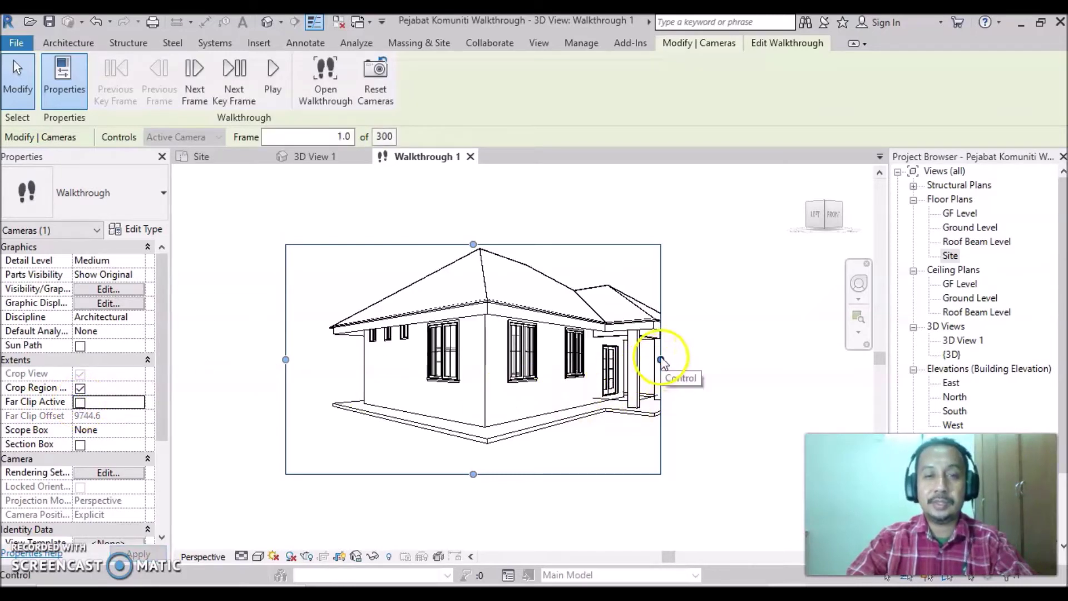
left_click_drag(661, 360, 690, 360)
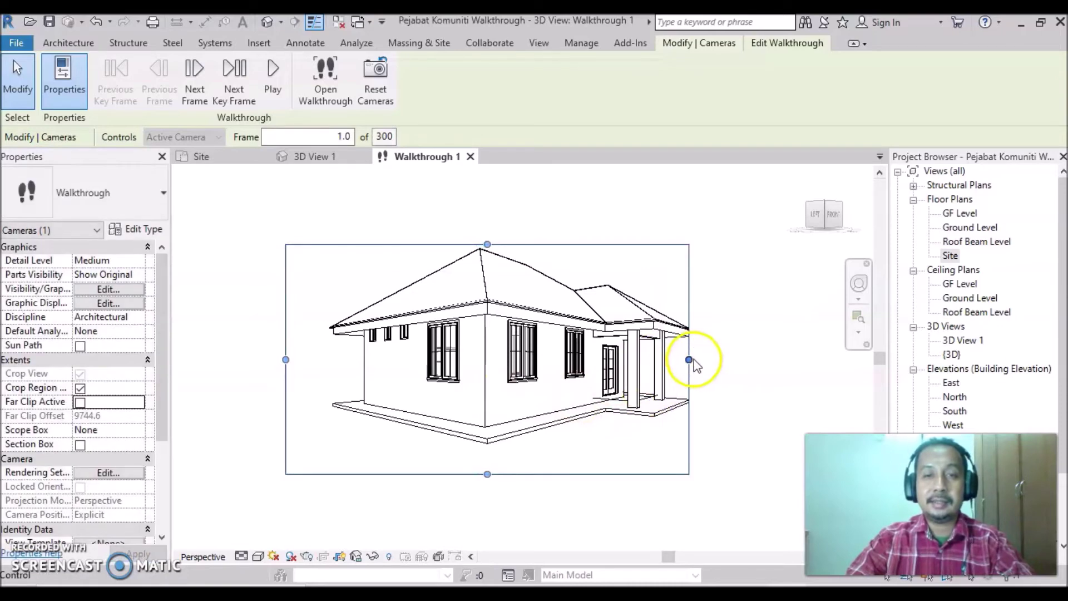
left_click_drag(690, 359, 714, 360)
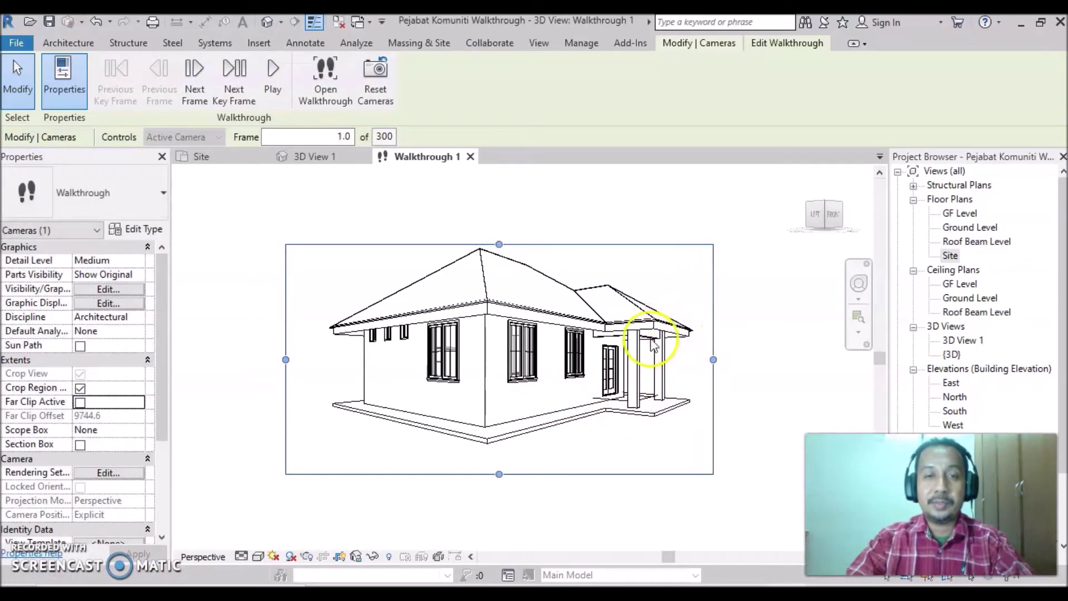
left_click_drag(499, 244, 499, 236)
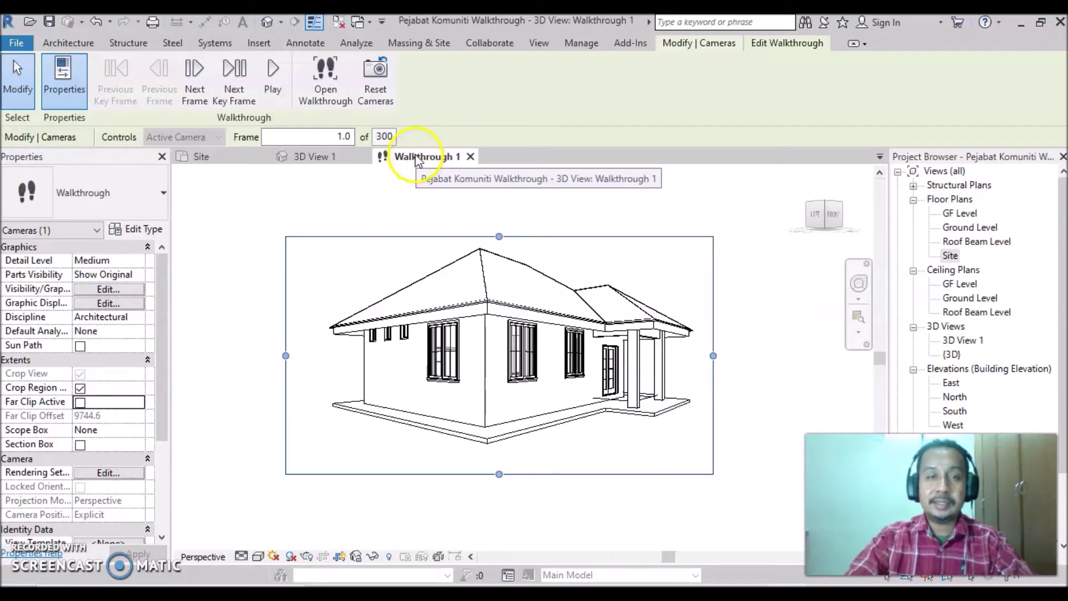
mouse_move(419, 159)
left_mouse_down()
mouse_move(573, 241)
mouse_move(904, 248)
mouse_move(876, 245)
left_mouse_up()
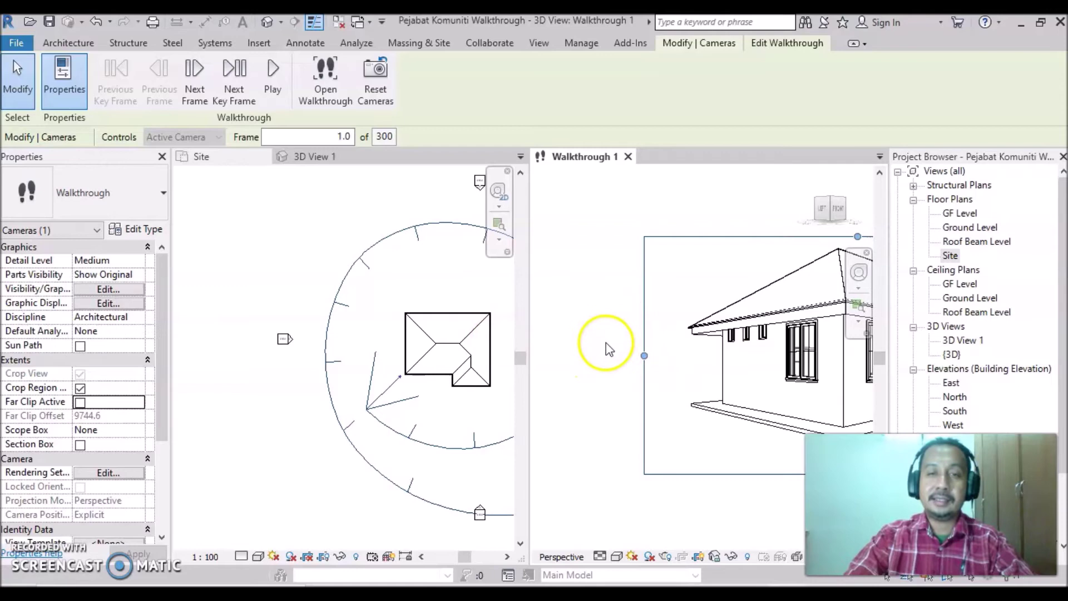
- Recentre the house in the walkthrough view and pan the site plan to show the whole path
scroll(606, 350, "down", 3)
scroll(665, 433, "up", 1)
scroll(659, 426, "up", 1)
middle_click_drag(659, 433, 670, 446)
left_click(331, 420)
middle_click_drag(300, 445, 177, 429)
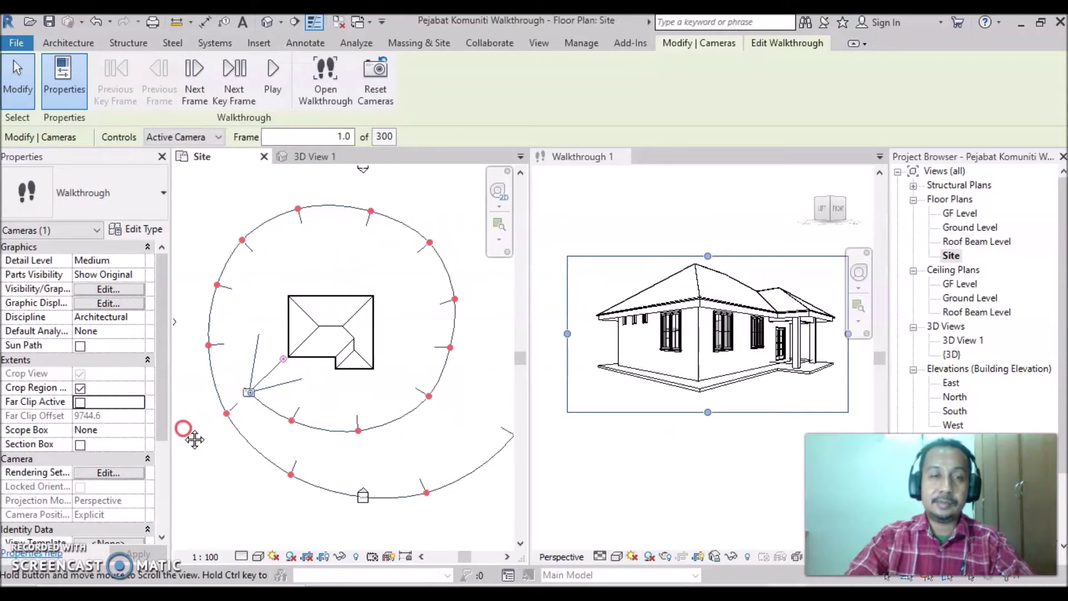
scroll(252, 433, "down", 1)
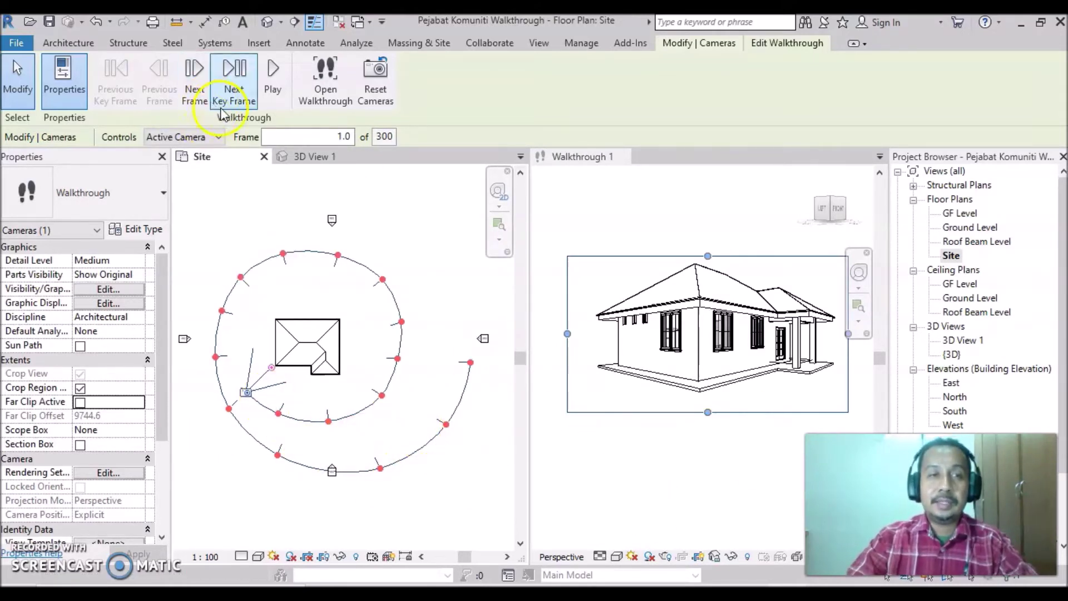
- Advance through the early key frames, re-aiming the camera at the house up to frame 32.0
left_click(235, 75)
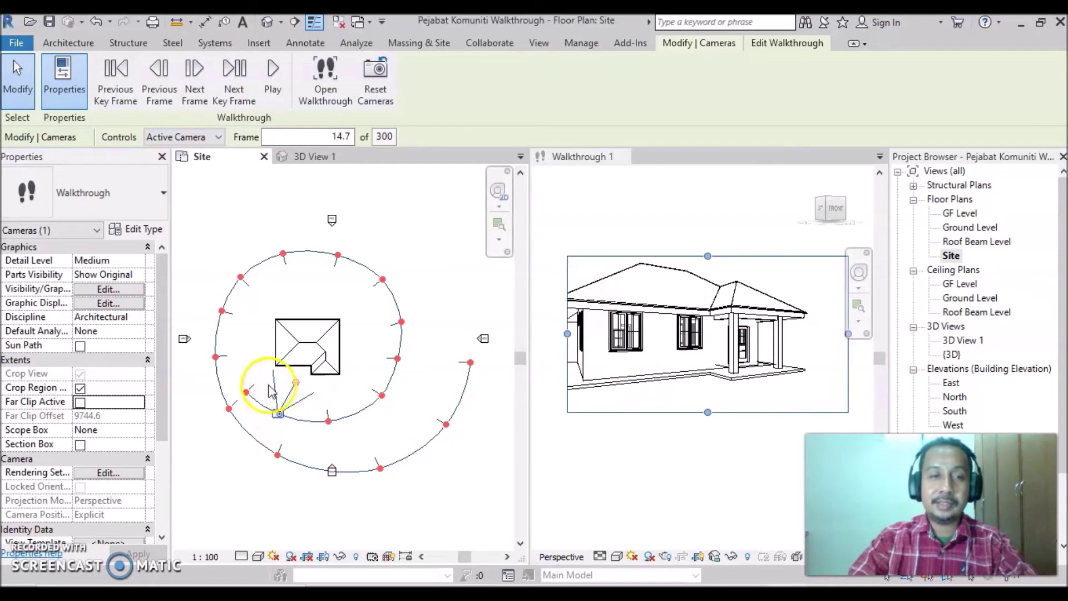
left_click_drag(295, 383, 288, 380)
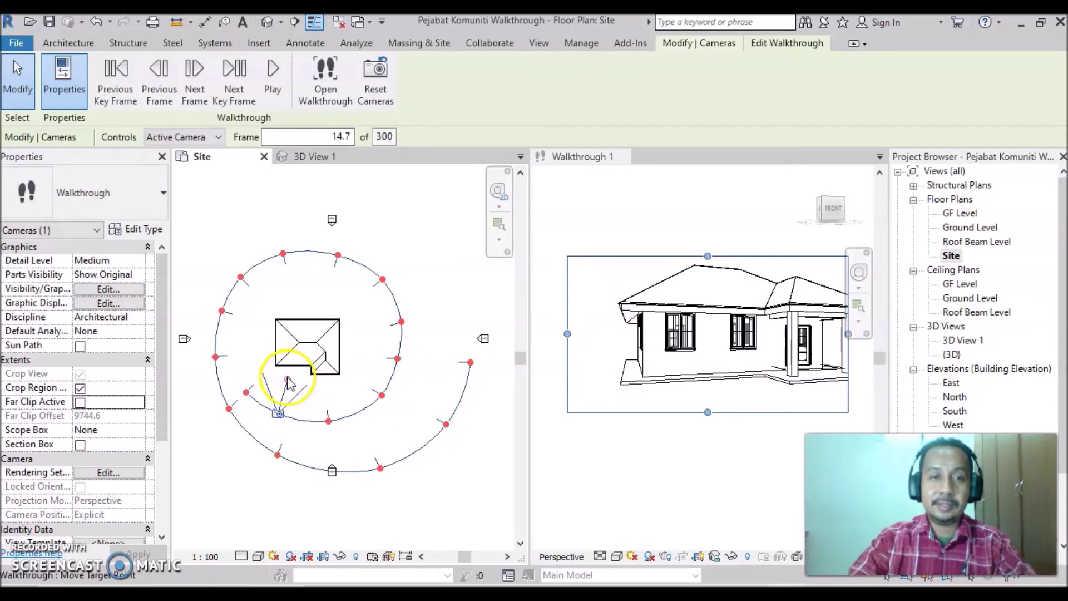
left_click(288, 379)
left_click_drag(293, 384, 292, 381)
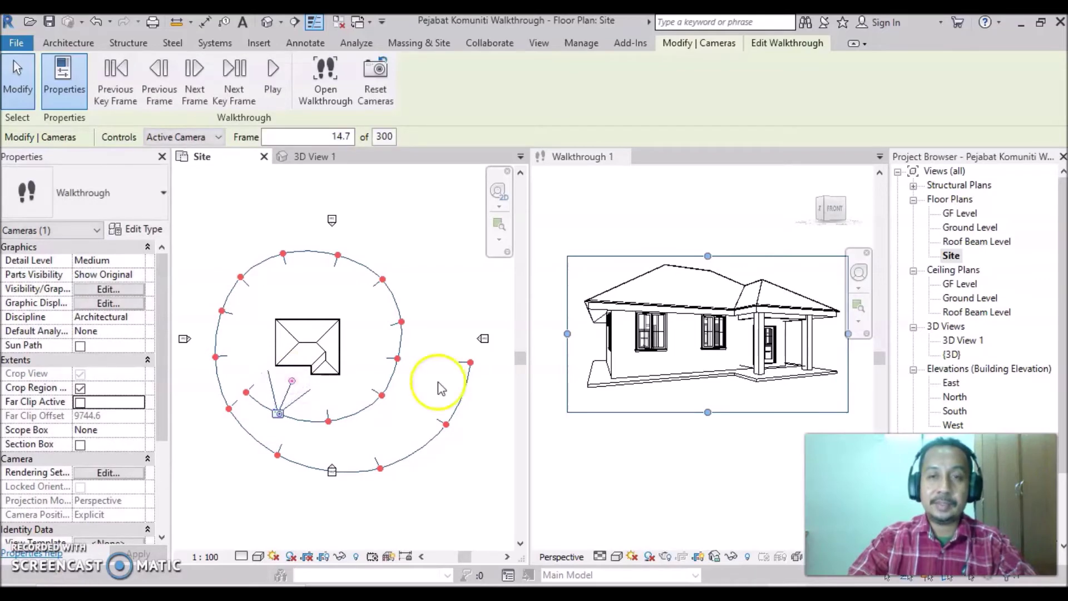
left_click(234, 76)
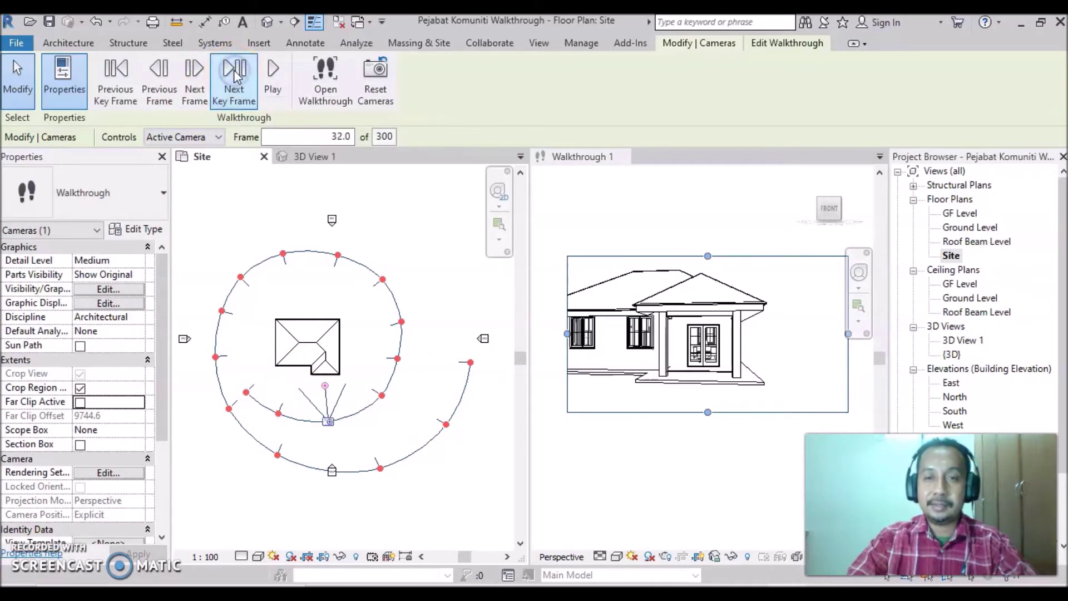
left_click_drag(326, 391, 317, 387)
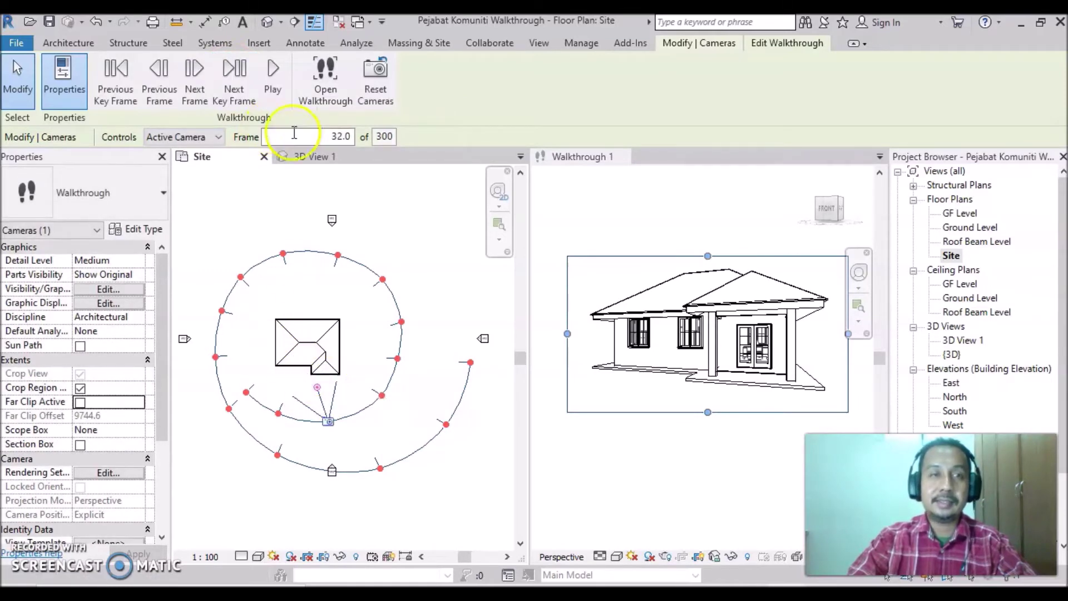
- Step the walkthrough camera forward key frame by key frame to the end of the path
left_click(234, 83)
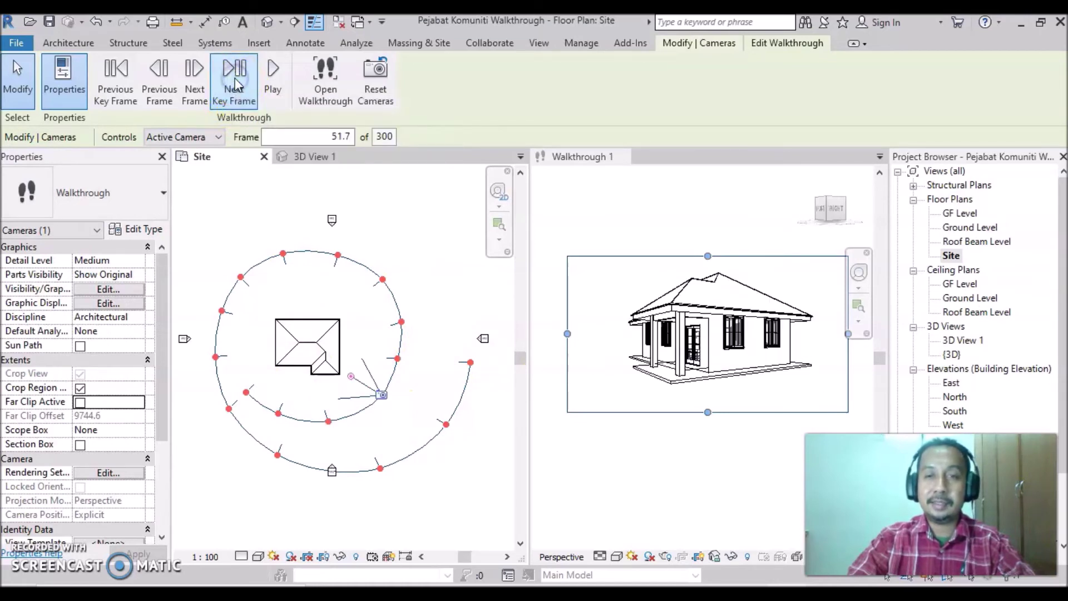
left_click(234, 84)
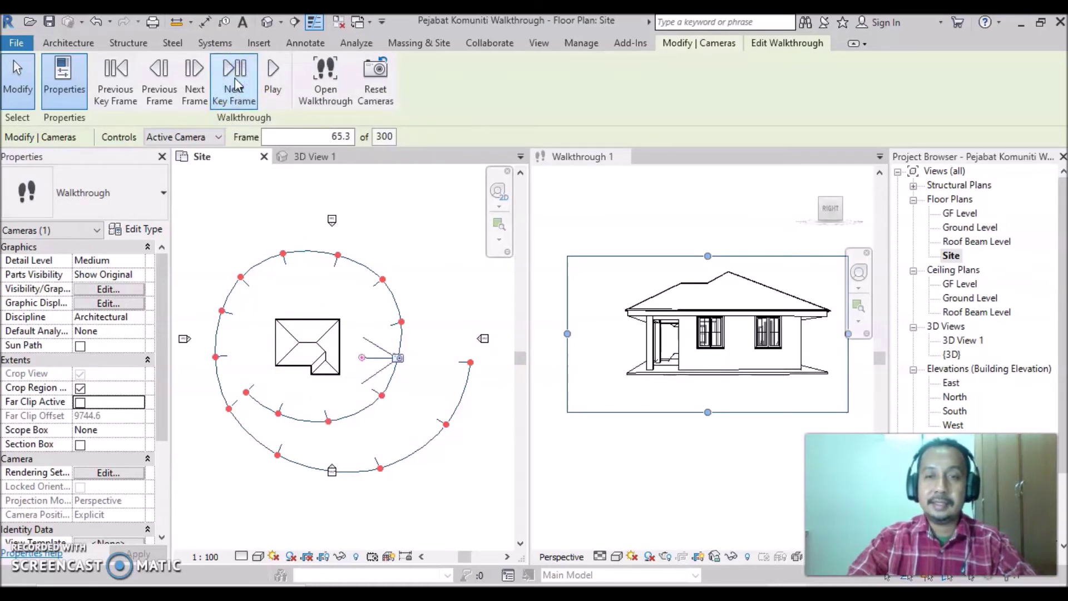
left_click(234, 84)
left_click(234, 83)
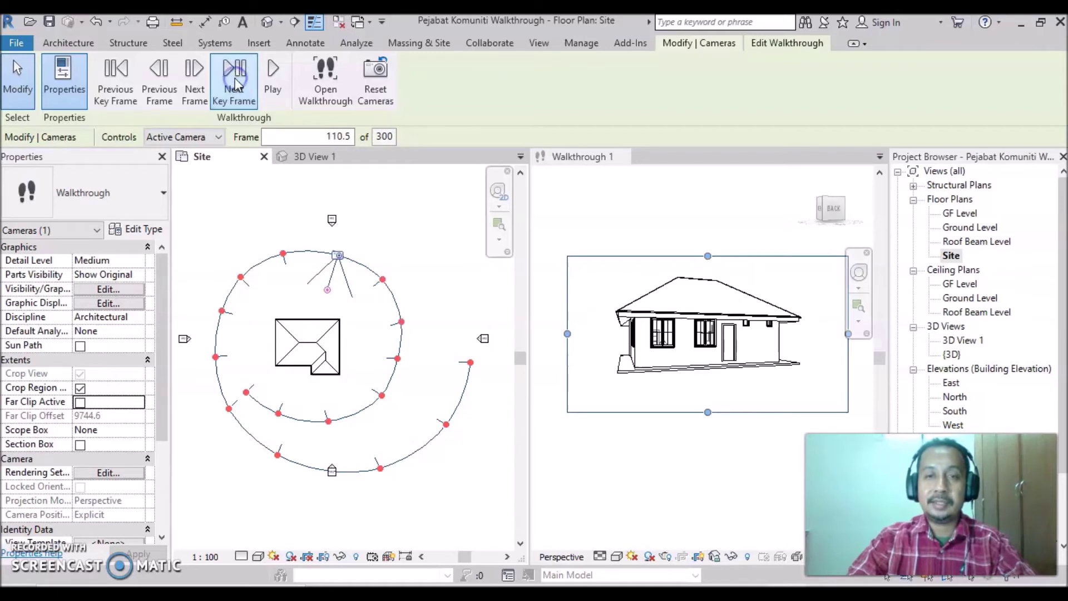
left_click(234, 83)
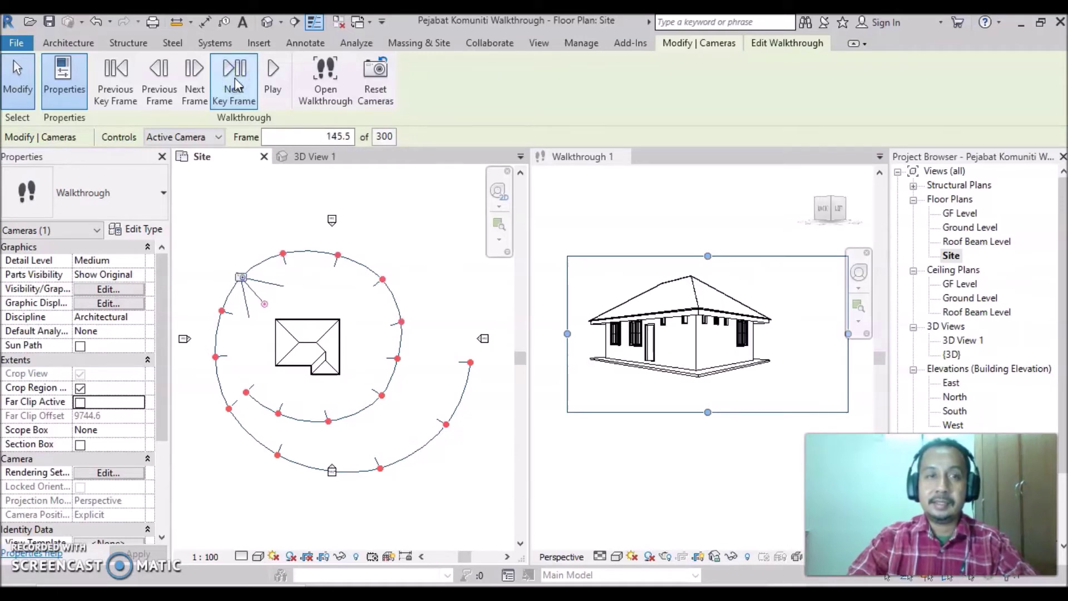
left_click(238, 80)
left_click(238, 81)
left_click(238, 80)
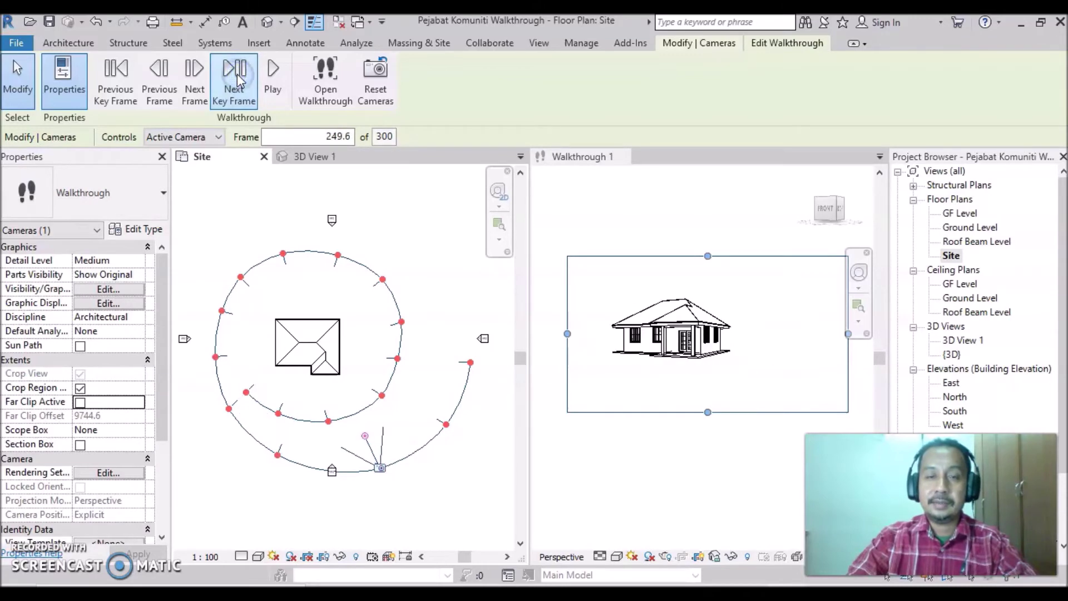
left_click(238, 78)
left_click(239, 78)
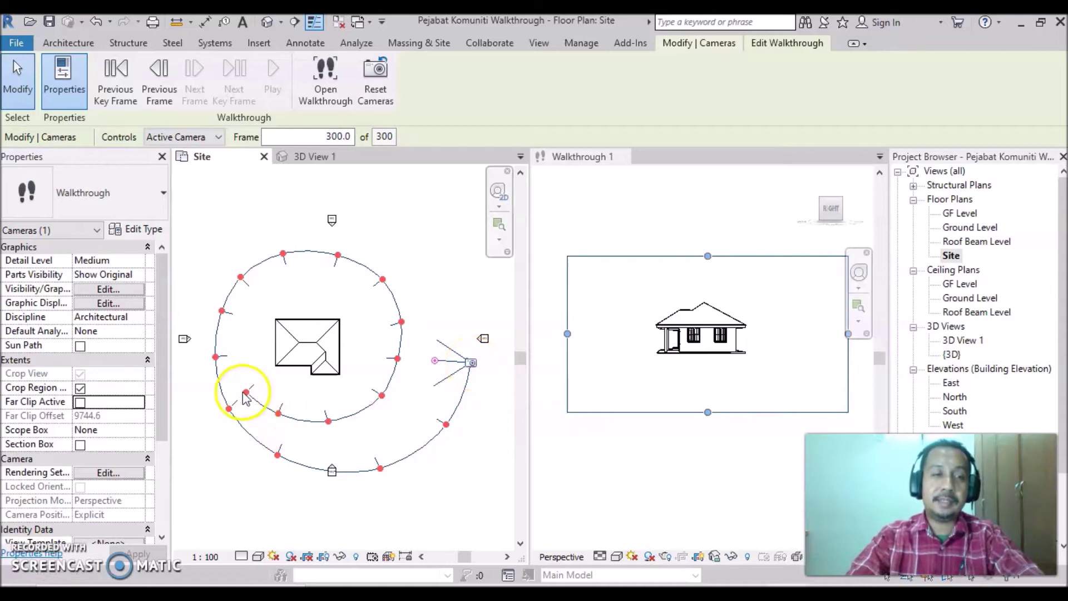
- Step the camera back to frame 1.0, exit walkthrough editing, and activate Walkthrough 1
left_click(116, 83)
left_click(115, 83)
left_click(116, 82)
left_click(116, 82)
left_click(115, 82)
left_click(116, 82)
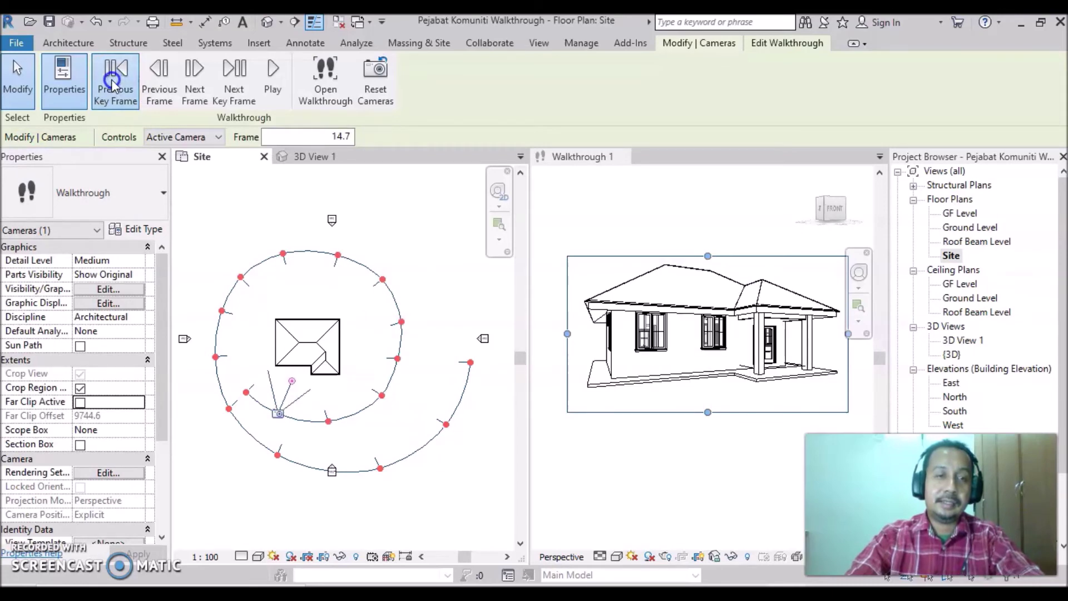
left_click(115, 83)
key("Escape")
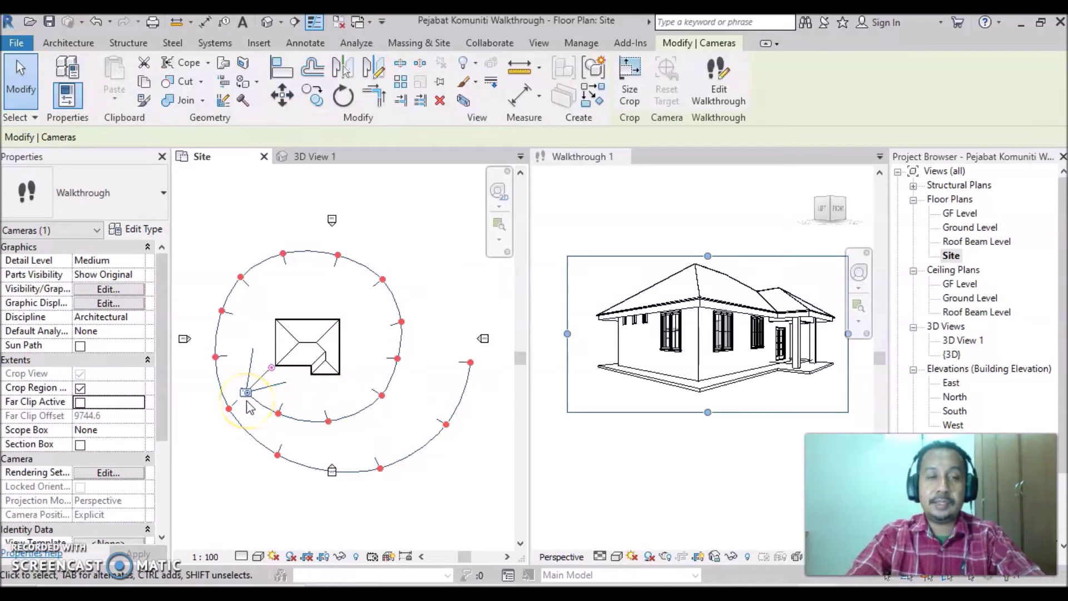
left_click(655, 246)
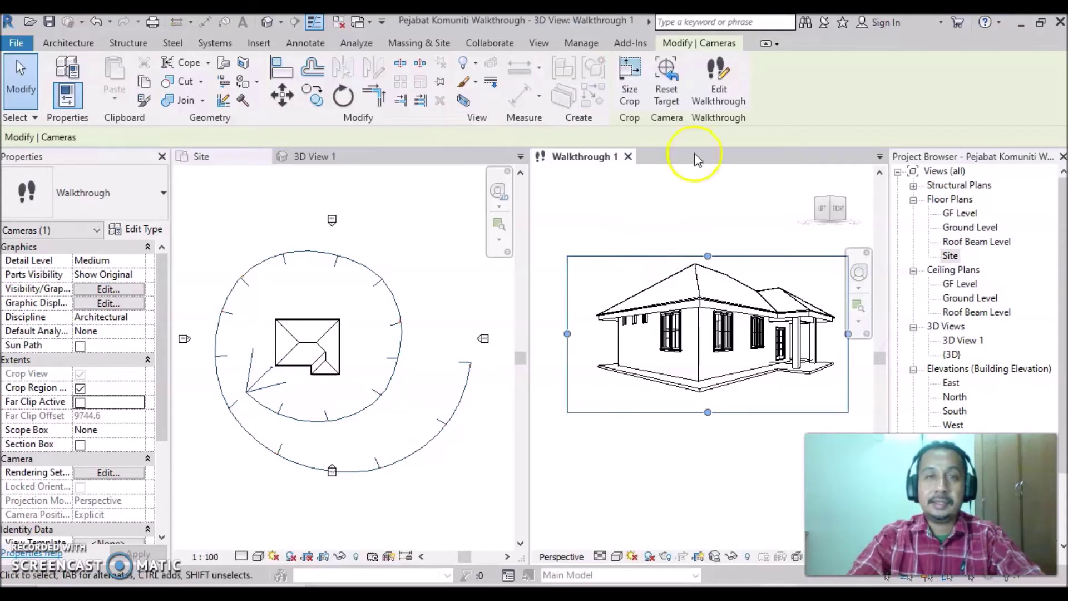
- Play the full walkthrough animation in Walkthrough 1 and stop it back at frame 1.0
left_click(727, 89)
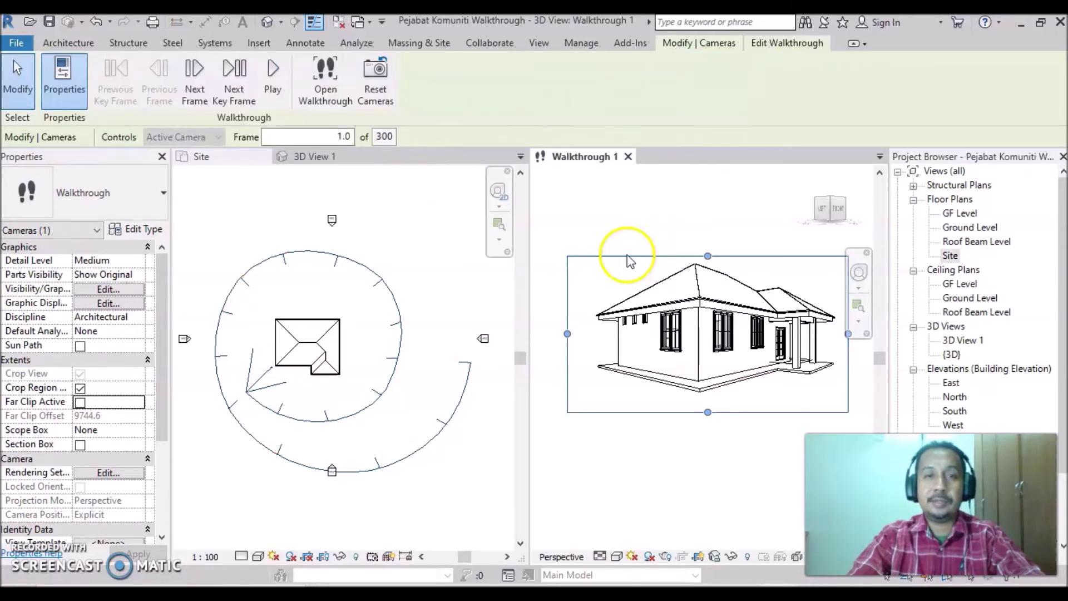
left_click(272, 72)
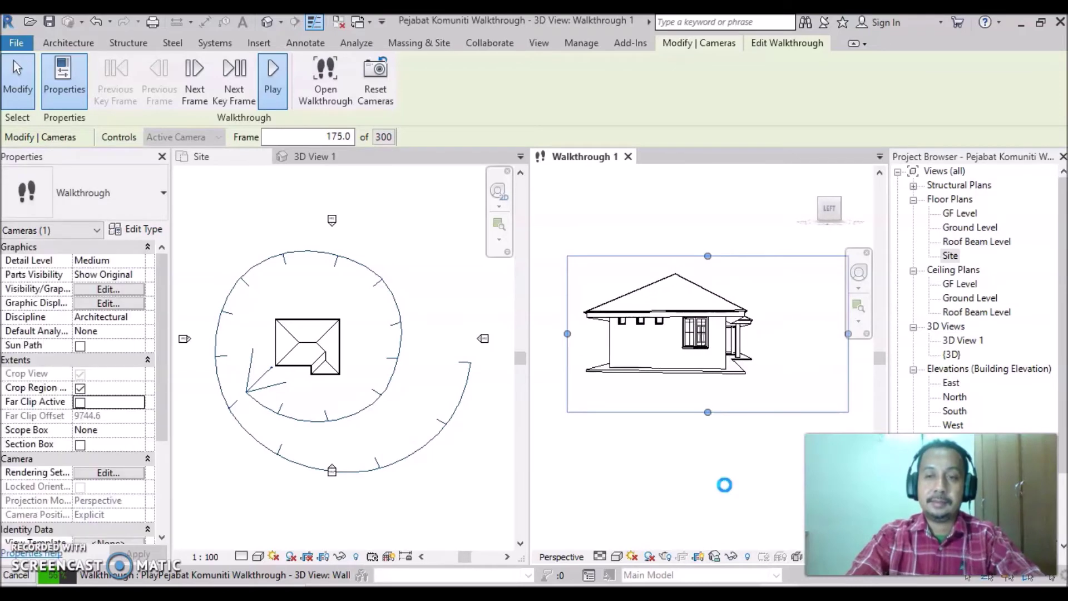
left_click(548, 501)
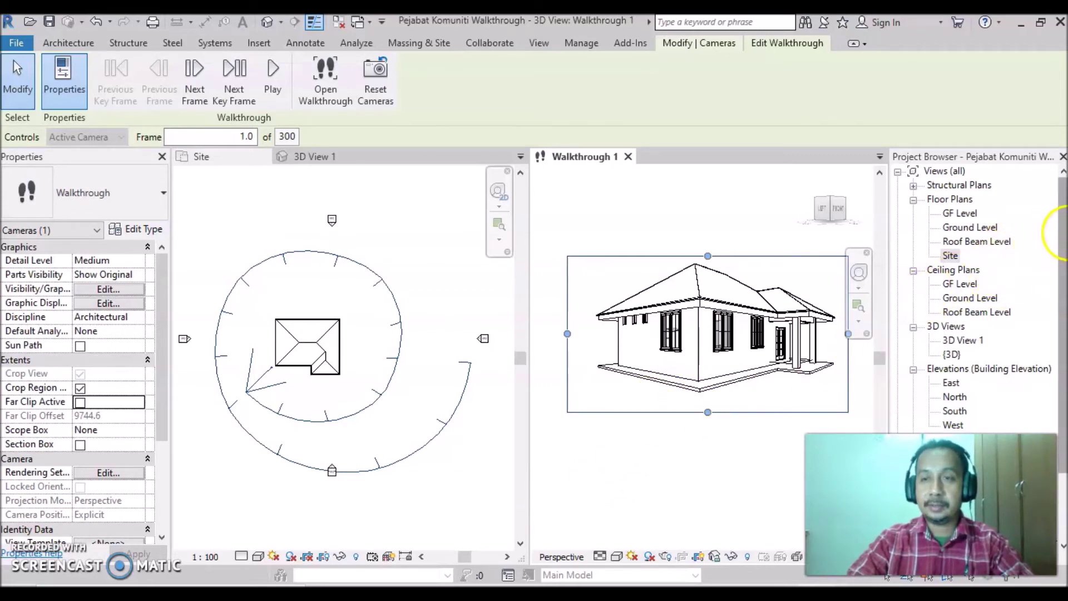
left_click_drag(1064, 245, 1064, 303)
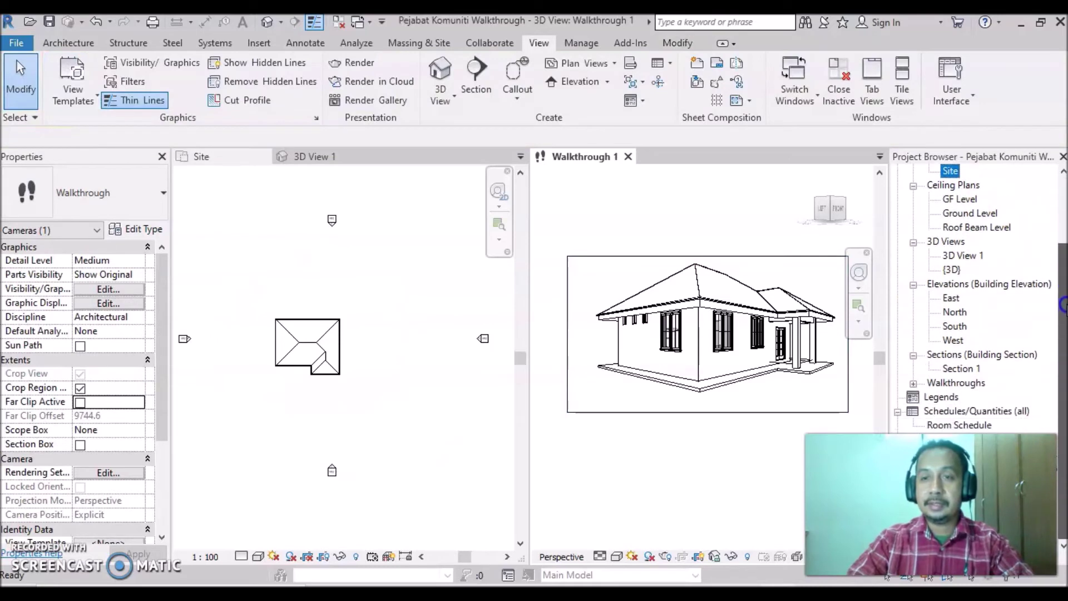
- Expand Walkthroughs in the Project Browser to show Walkthrough 1, then open the {3D} view
left_click(913, 384)
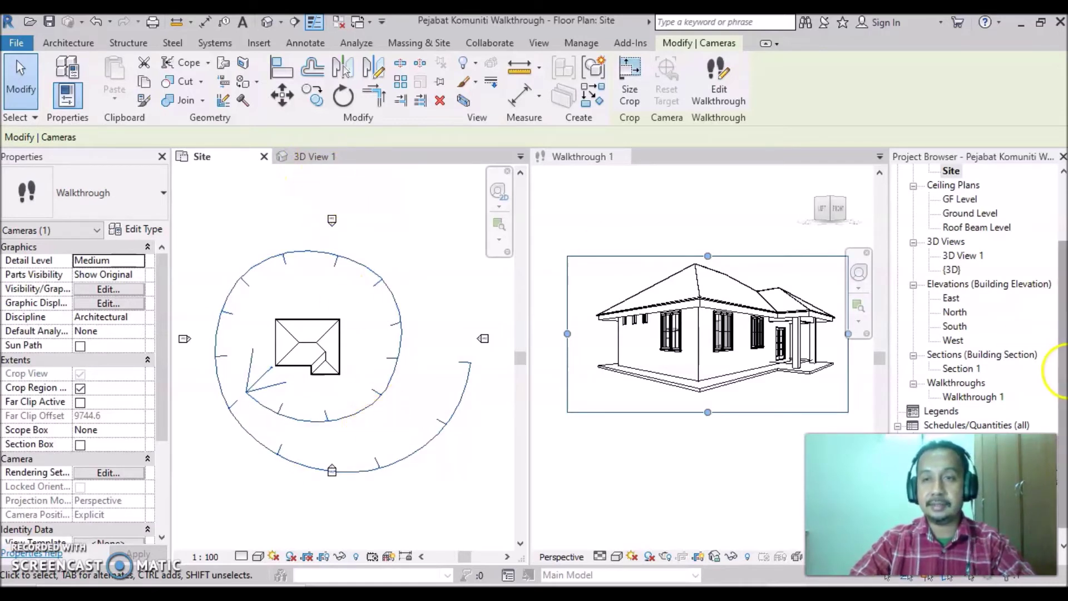
double_click(952, 270)
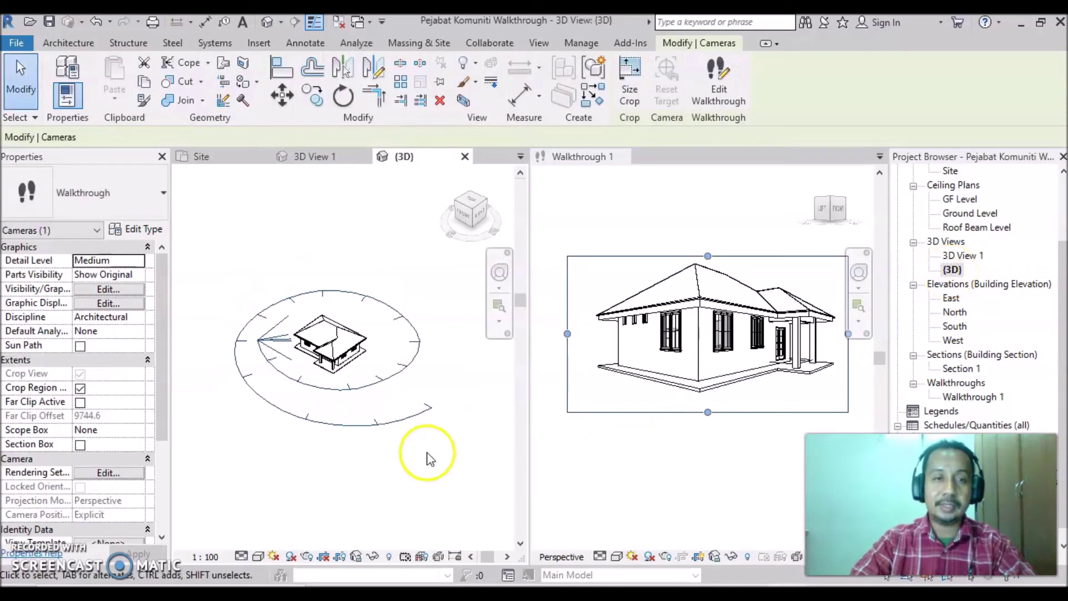
- Orbit the {3D} view to see the spiral path from above and resume walkthrough editing
left_click(241, 458)
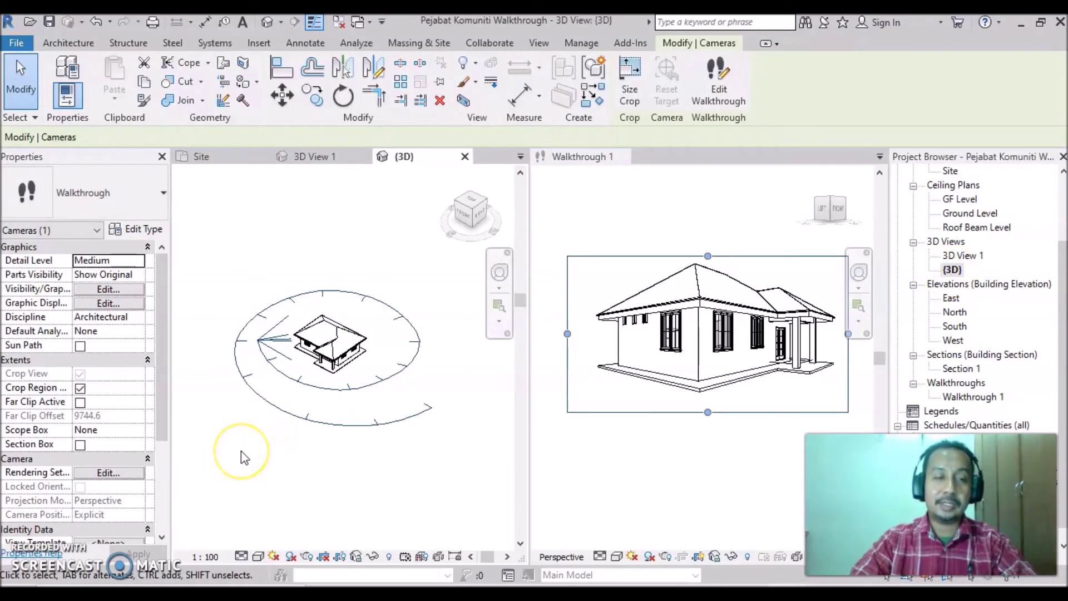
middle_click_drag(245, 449, 300, 437, "shift")
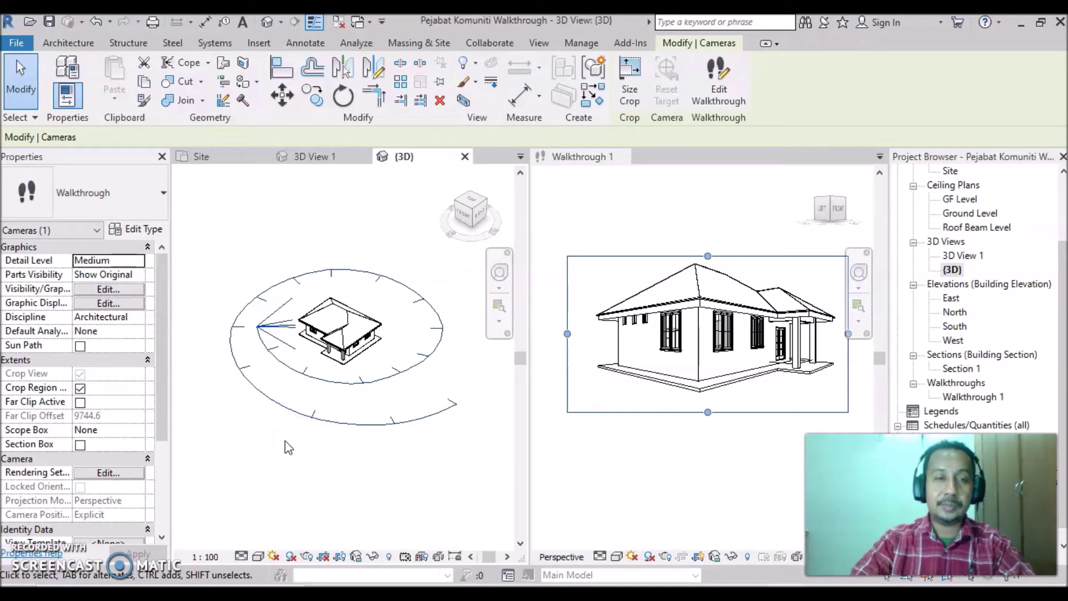
left_click(720, 94)
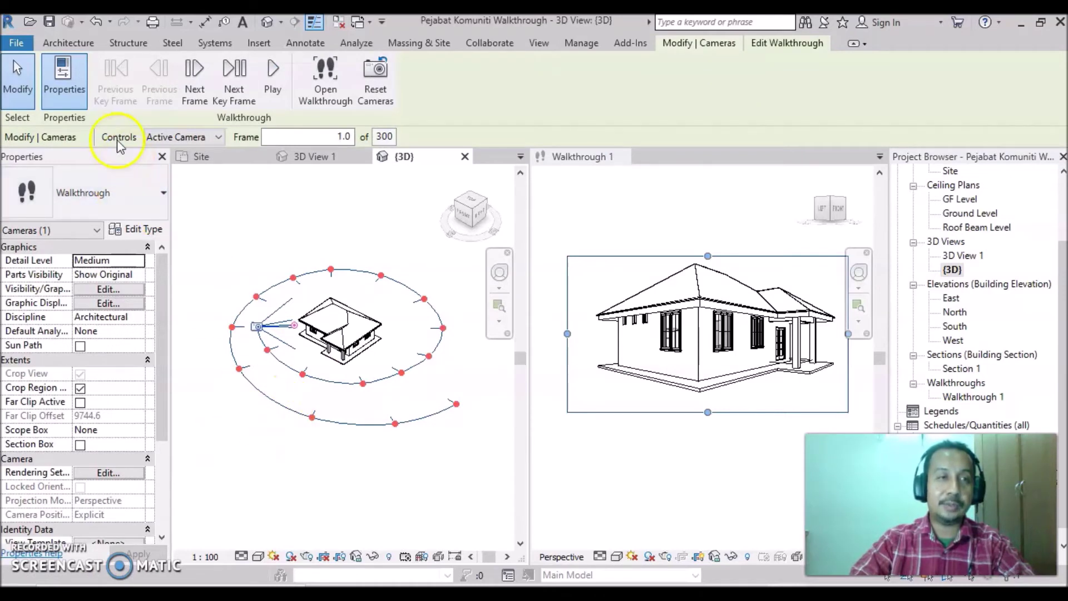
- Set Controls to Path, zoom in on the house, and begin lifting the path's end key frame
left_click(219, 138)
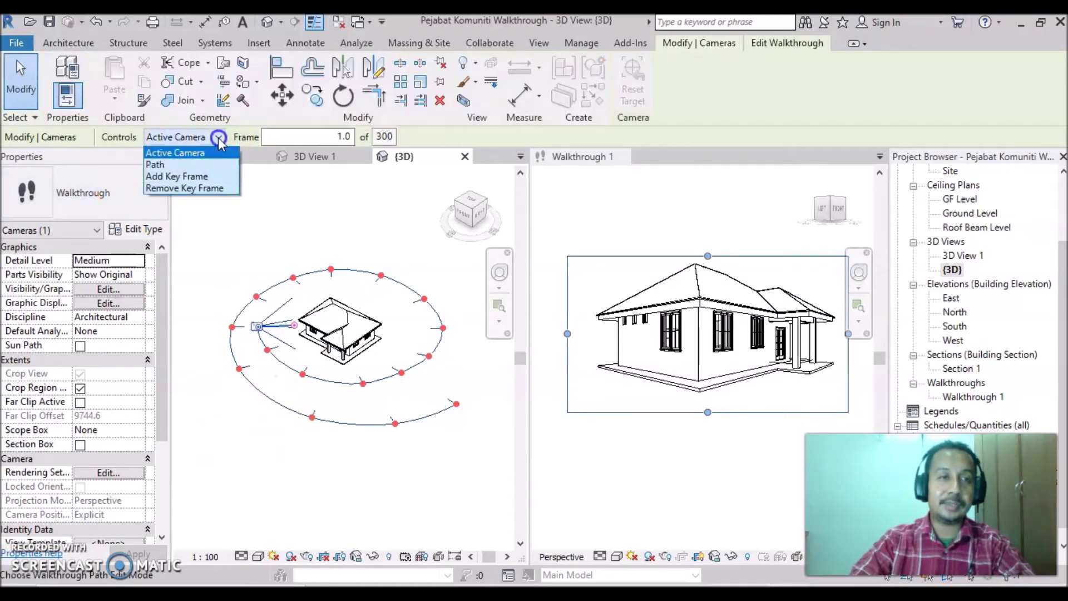
left_click(188, 165)
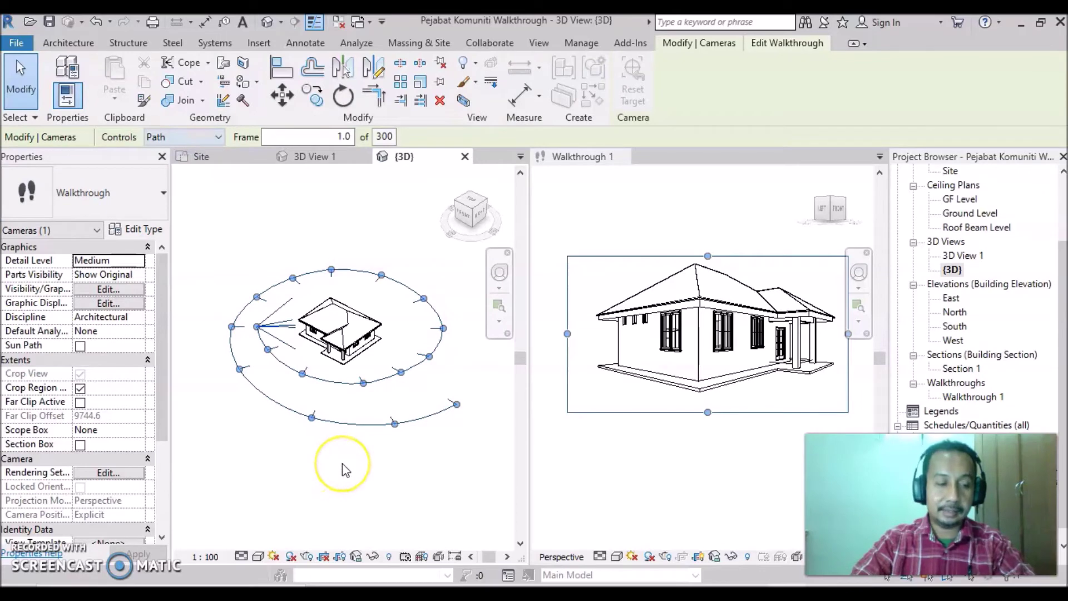
mouse_move(343, 466)
middle_mouse_down("shift")
mouse_move(341, 440)
mouse_move(329, 433)
middle_mouse_up("shift")
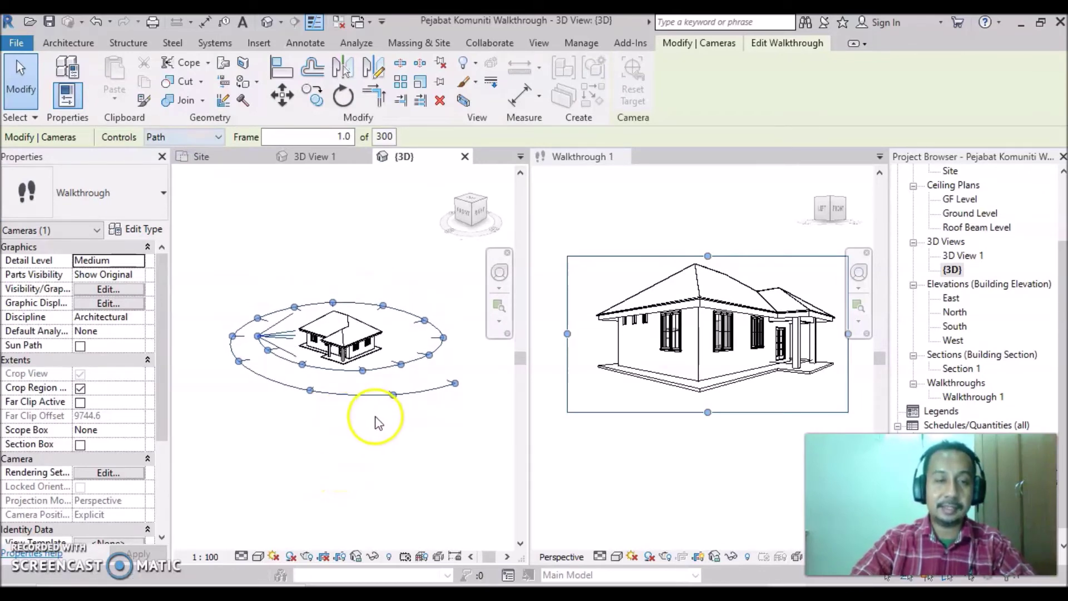
scroll(381, 423, "up", 2)
mouse_move(362, 432)
middle_mouse_down()
mouse_move(372, 471)
mouse_move(333, 490)
middle_mouse_up()
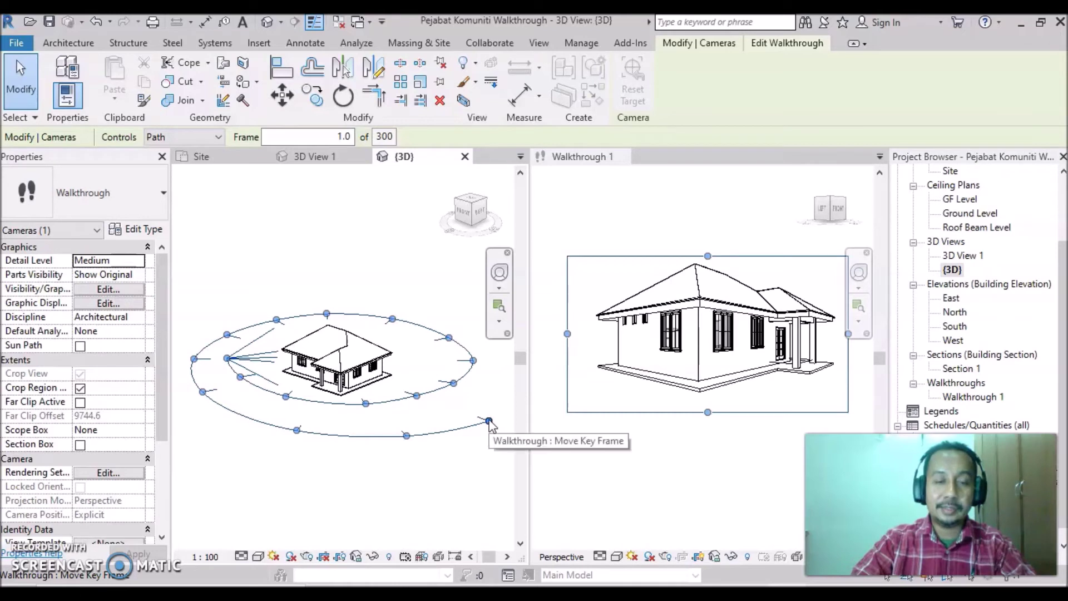
left_click_drag(489, 422, 495, 343)
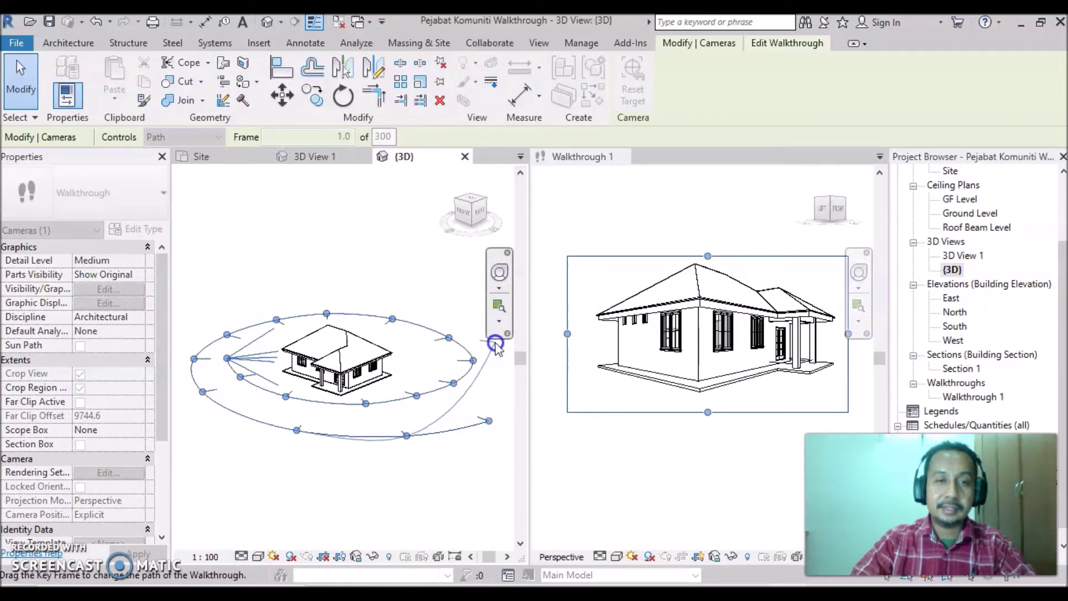
- Drag the end key frame and several other path key frames upward
middle_click_drag(426, 469, 390, 464)
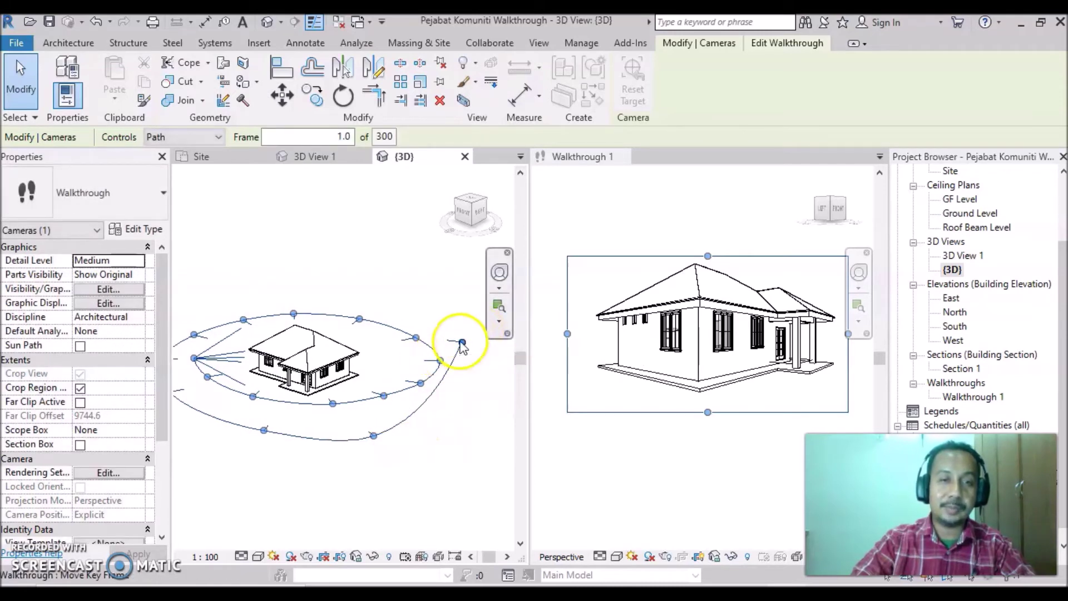
left_click_drag(462, 342, 464, 328)
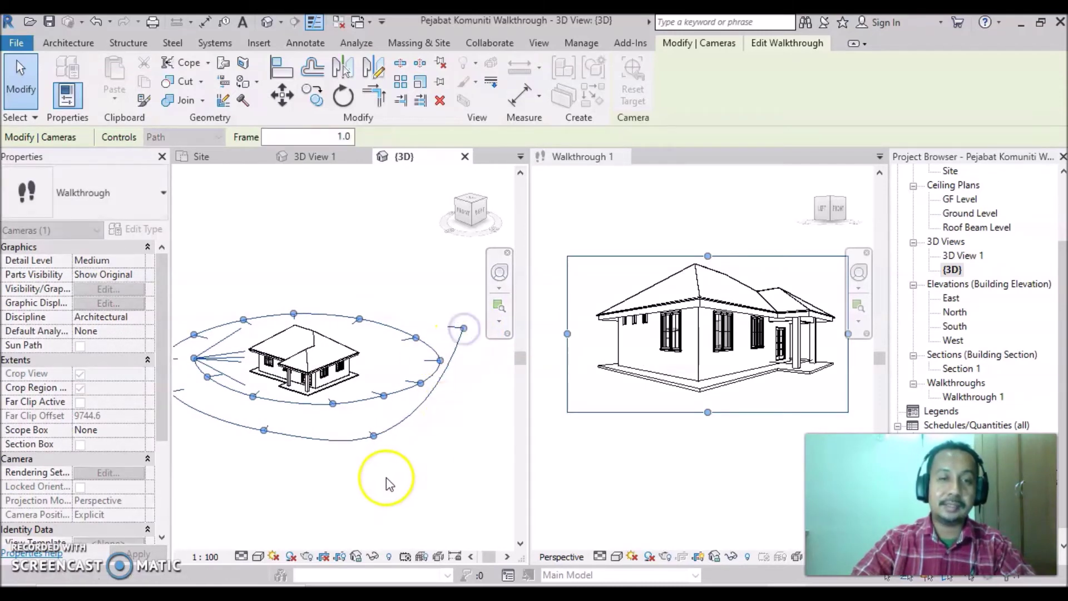
left_click_drag(374, 439, 375, 382)
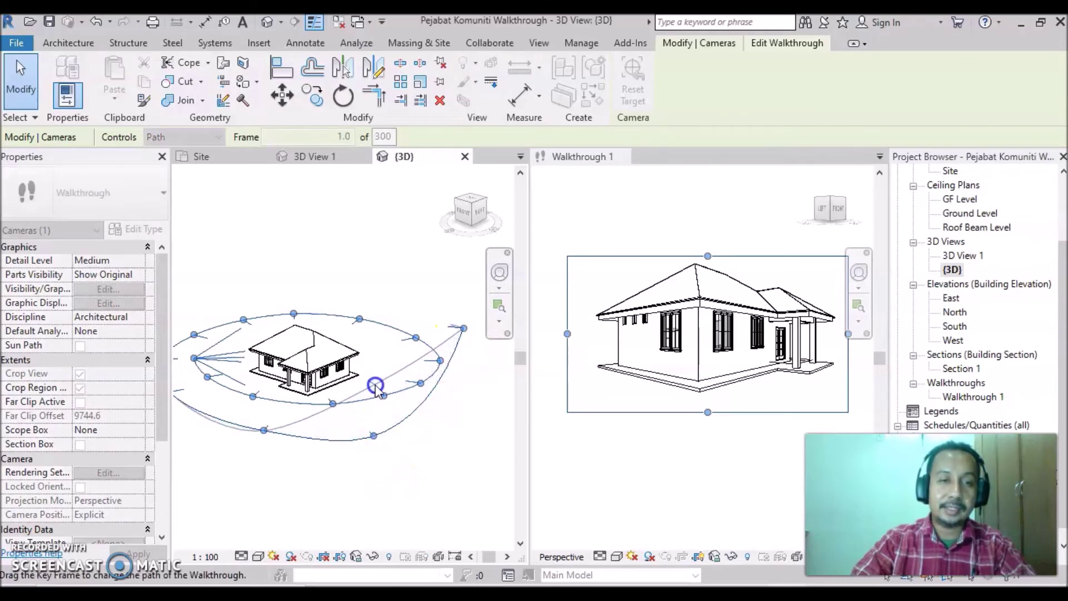
middle_click_drag(287, 451, 321, 452)
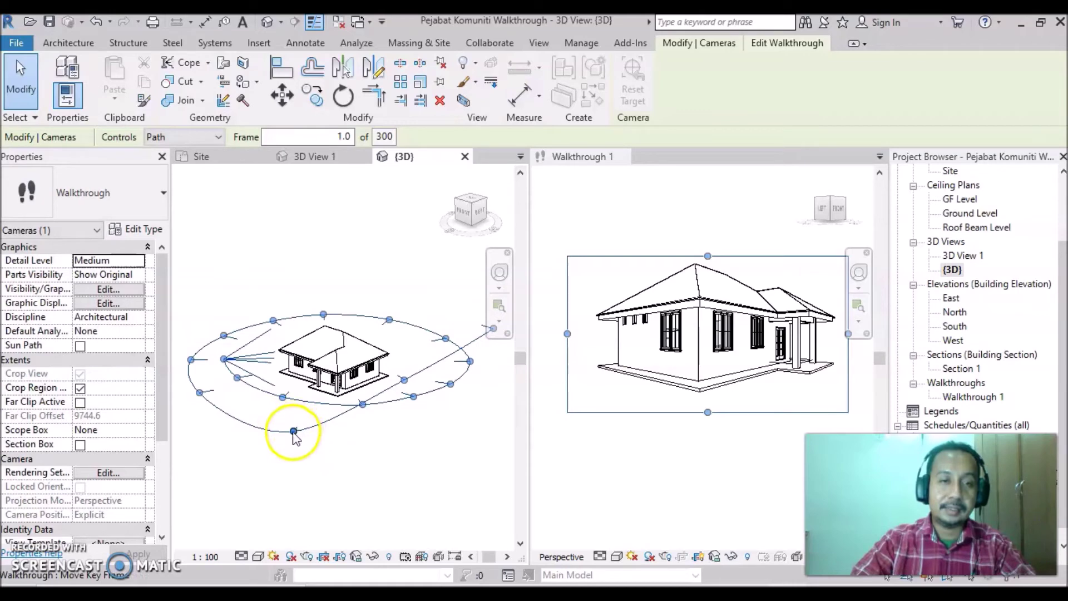
left_click_drag(294, 432, 293, 402)
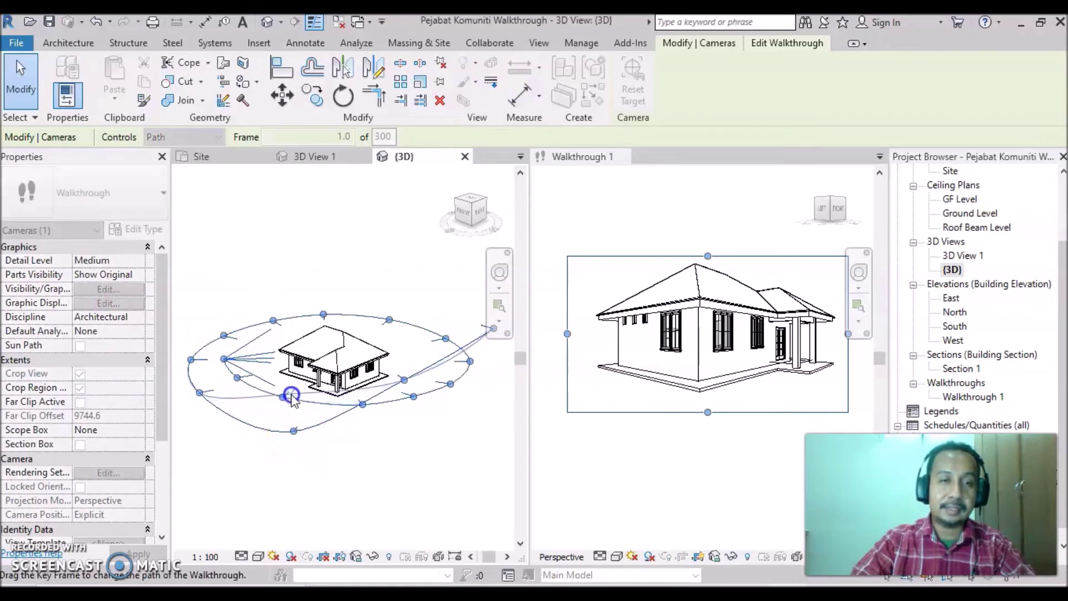
left_click_drag(291, 396, 290, 396)
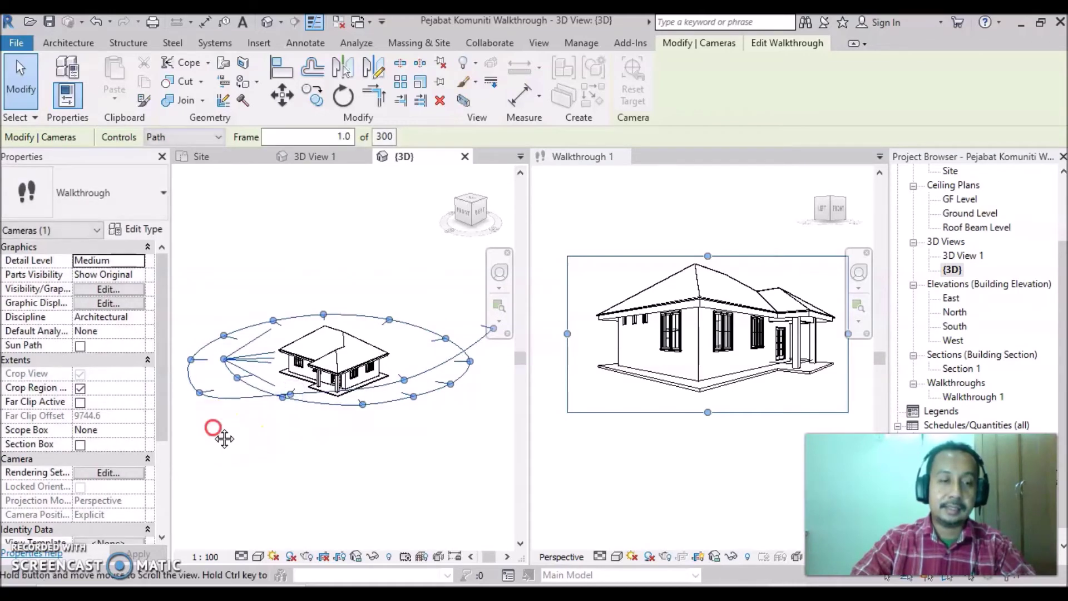
middle_click_drag(224, 439, 245, 454)
left_click_drag(222, 395, 209, 371)
- Orbit and pan the {3D} view to check the raised path nearly edge-on
mouse_move(323, 462)
middle_mouse_down("shift")
mouse_move(282, 461)
mouse_move(373, 418)
mouse_move(448, 425)
mouse_move(458, 441)
mouse_move(436, 451)
middle_mouse_up("shift")
scroll(428, 453, "down", 2)
middle_click_drag(279, 465, 286, 519)
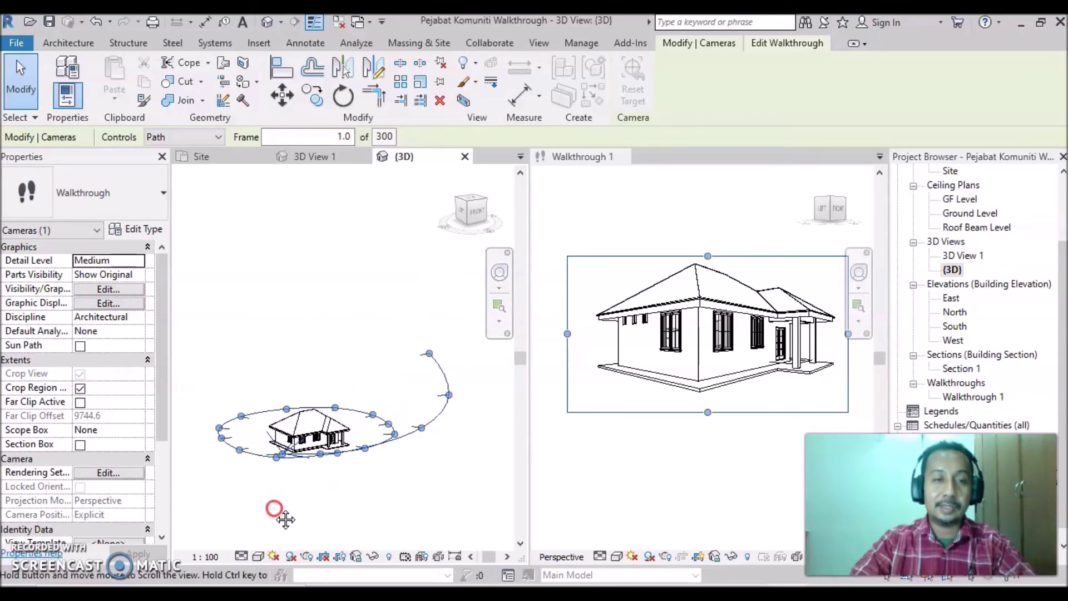
mouse_move(389, 445)
middle_mouse_down("shift")
mouse_move(367, 523)
mouse_move(353, 521)
middle_mouse_up("shift")
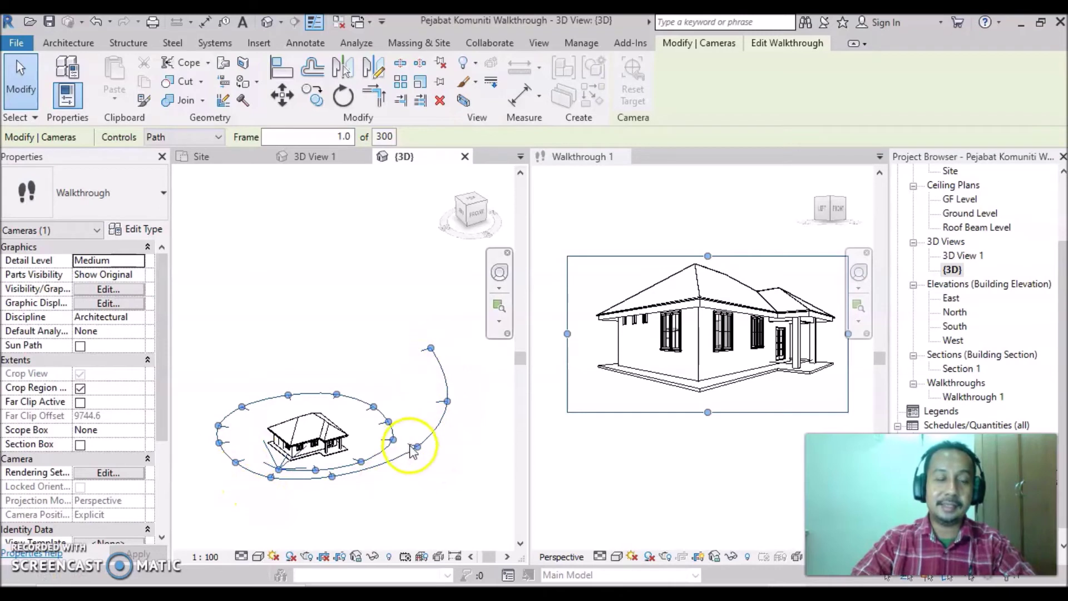
mouse_move(333, 496)
middle_mouse_down("shift")
mouse_move(340, 443)
mouse_move(304, 467)
mouse_move(378, 466)
mouse_move(409, 452)
mouse_move(452, 460)
mouse_move(371, 482)
mouse_move(286, 477)
middle_mouse_up("shift")
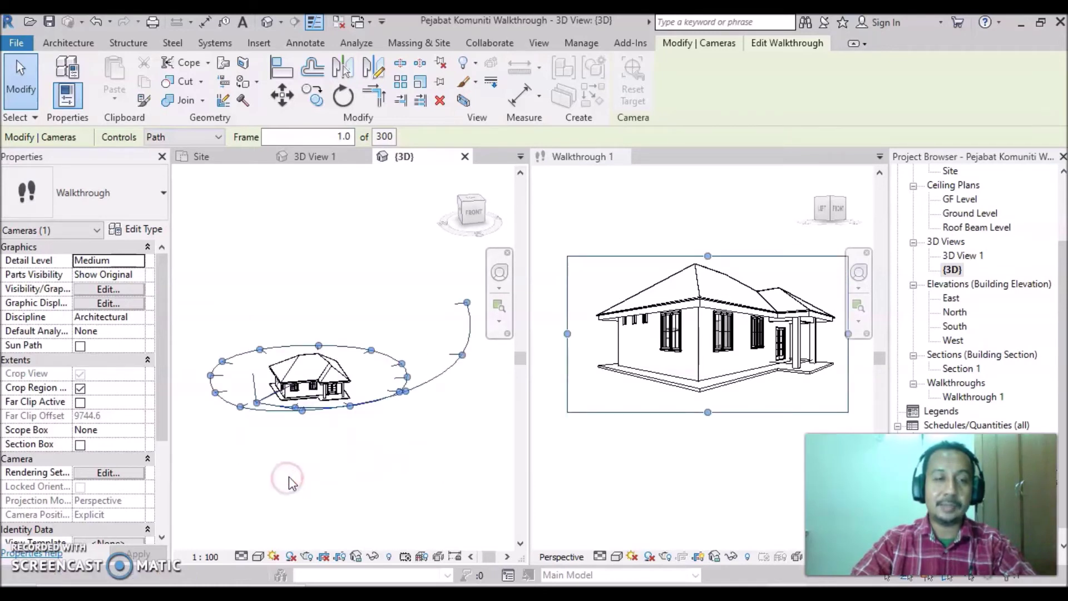
mouse_move(374, 448)
middle_mouse_down()
mouse_move(358, 441)
mouse_move(346, 477)
mouse_move(350, 454)
middle_mouse_up()
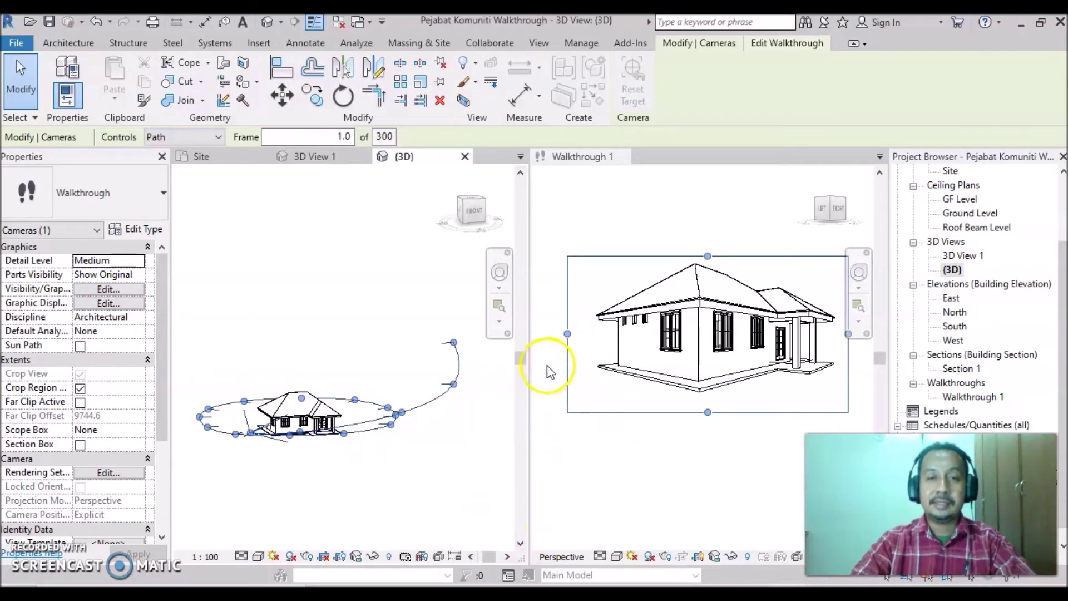
- Back in the {3D} view, resume walkthrough editing and drag the path's last key frame to a new position
left_click(629, 261)
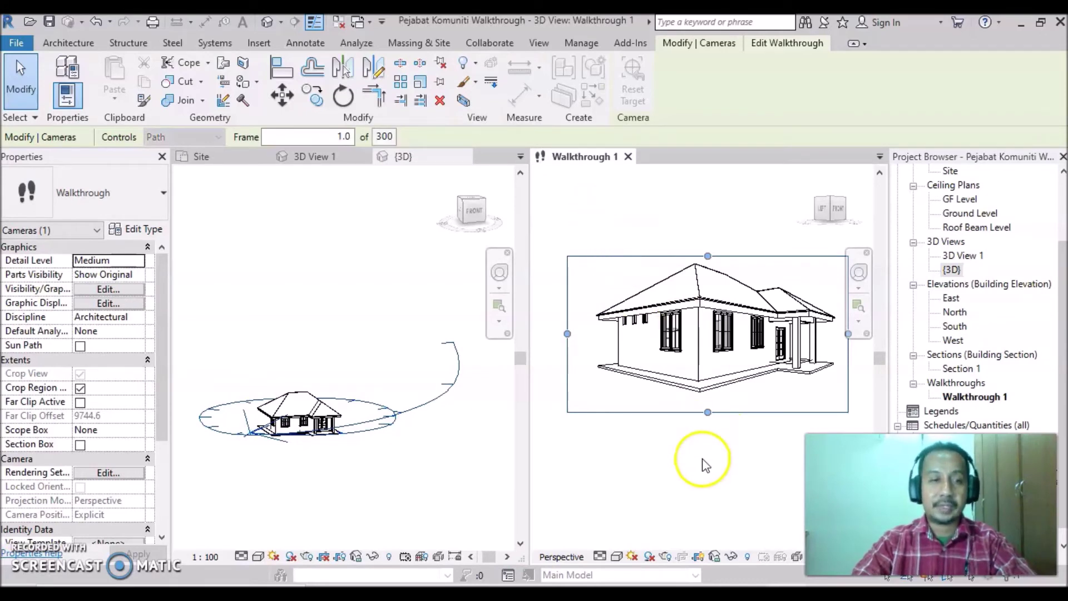
left_click(356, 489)
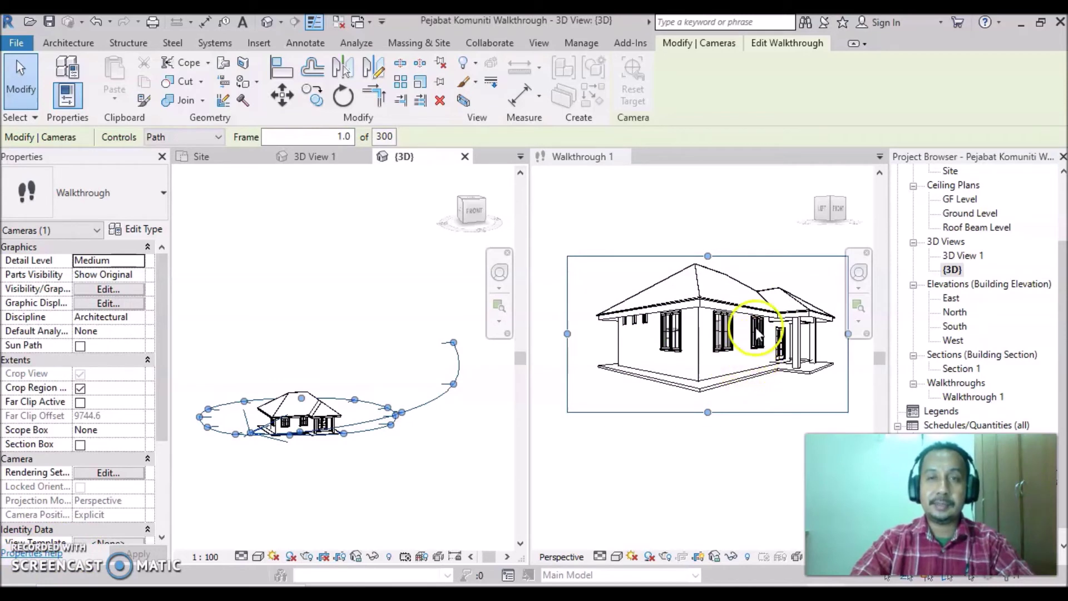
left_click(770, 43)
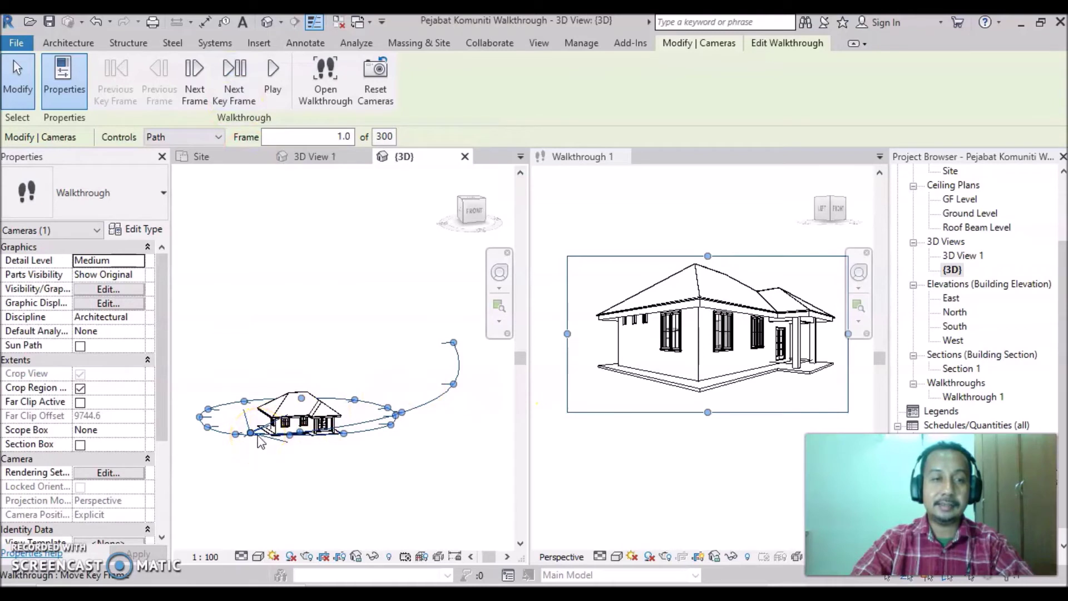
left_click(454, 344)
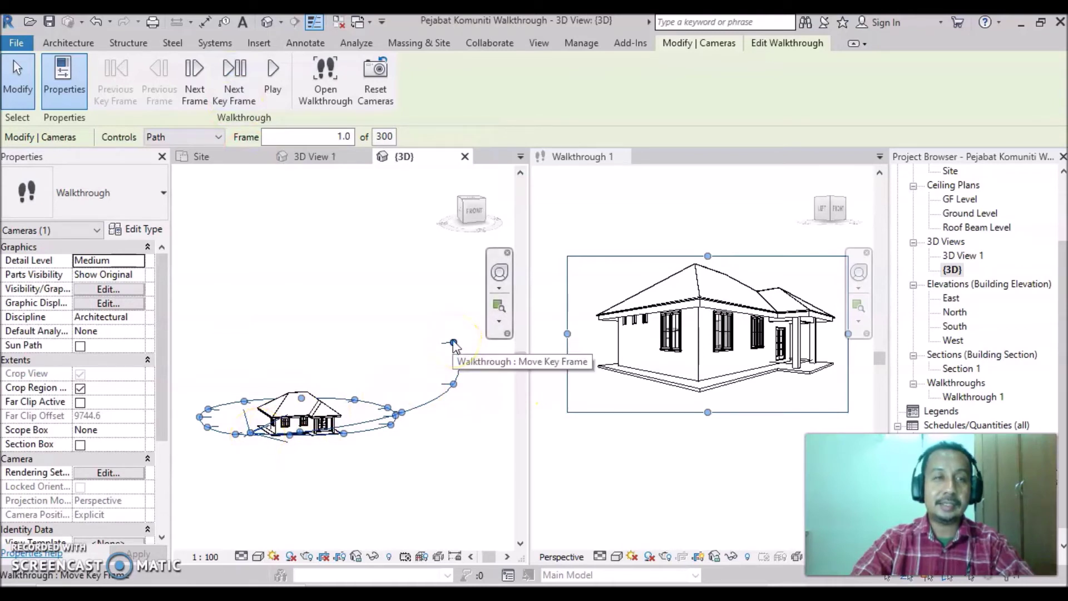
left_click_drag(454, 344, 217, 421)
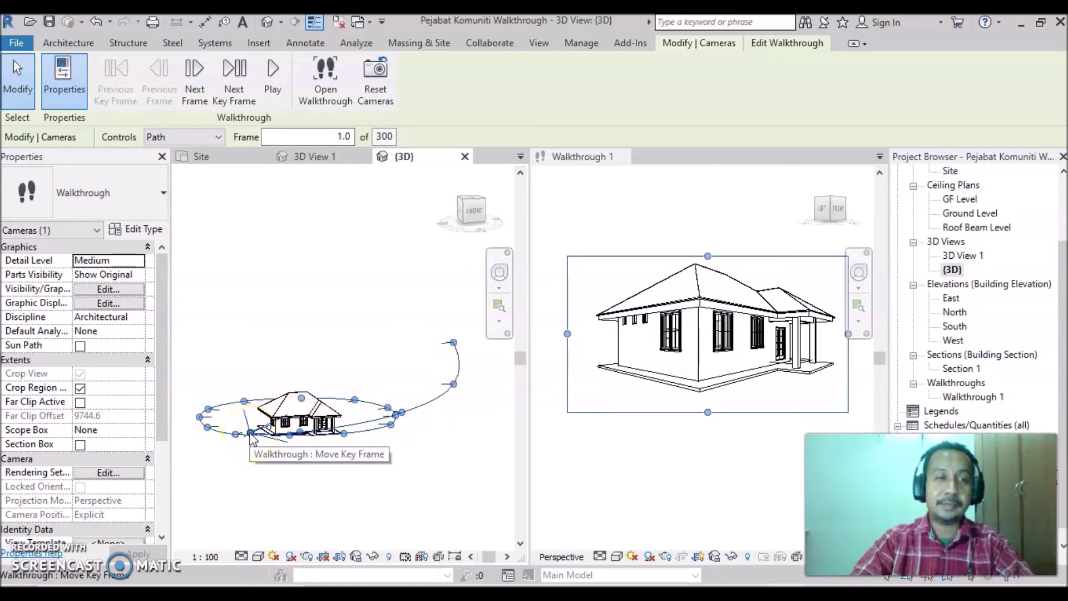
left_click(125, 98)
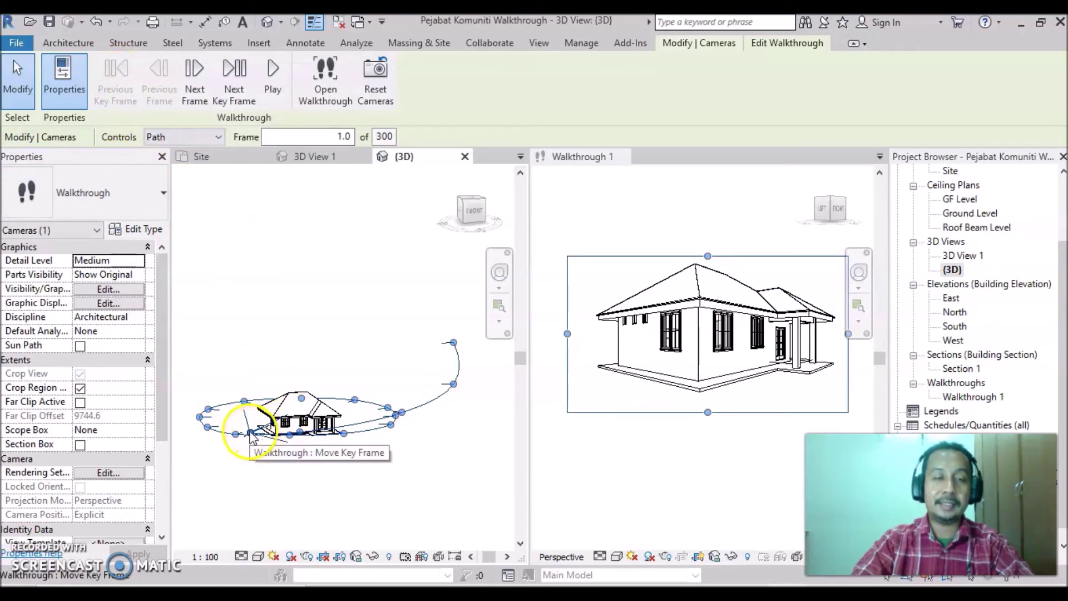
- Orbit the {3D} view to look down on the path, then play the walkthrough in Walkthrough 1
middle_click_drag(251, 437, 249, 445, "shift")
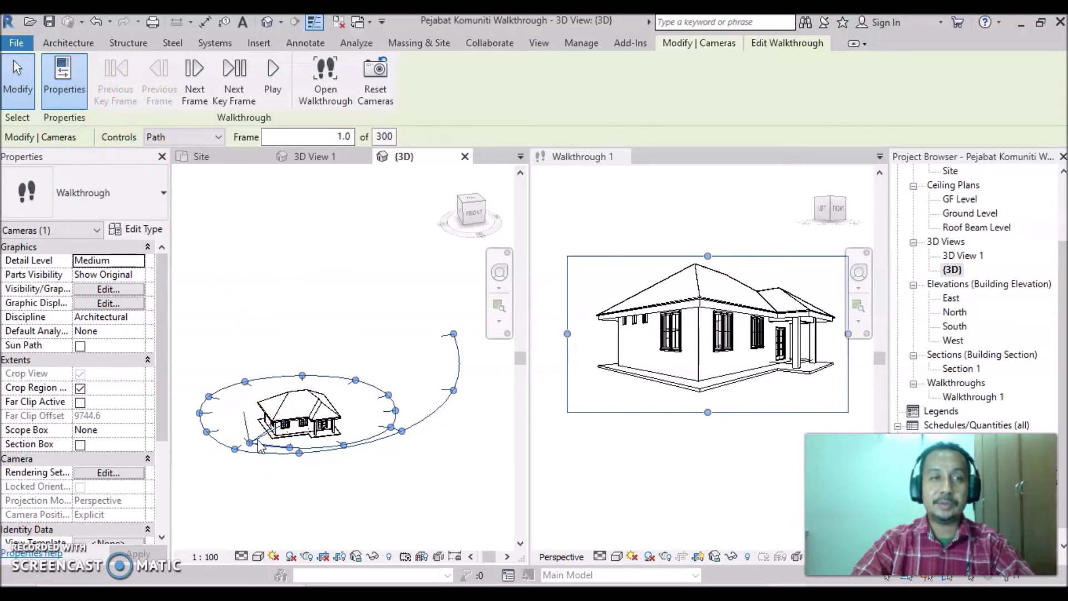
left_click(750, 334)
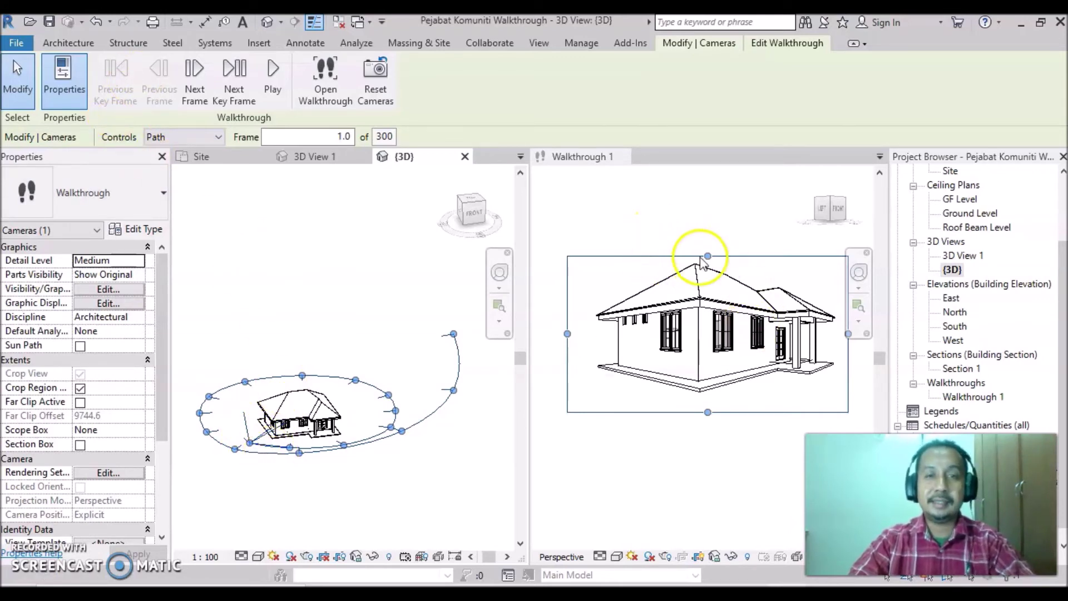
left_click(676, 259)
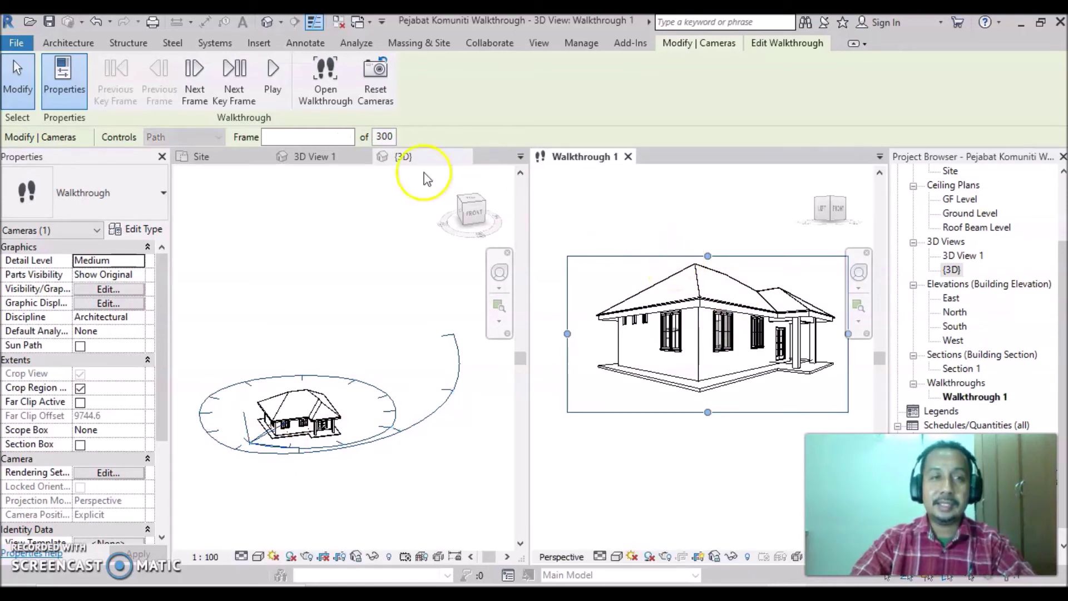
left_click(274, 84)
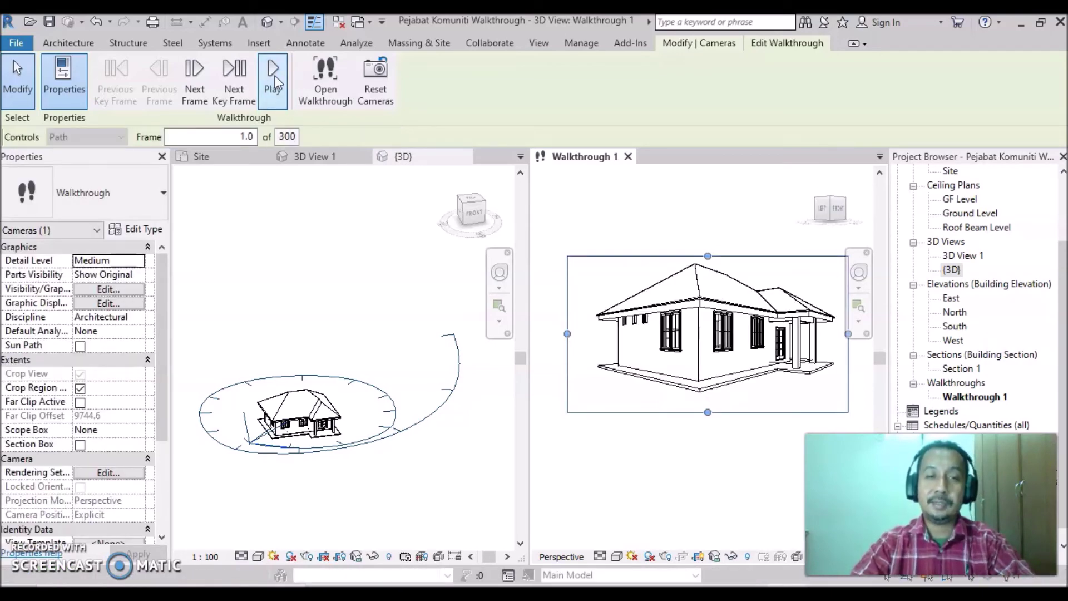
- Move the walkthrough camera from frame 1.0 to the next key frame, 14.6
left_click(562, 94)
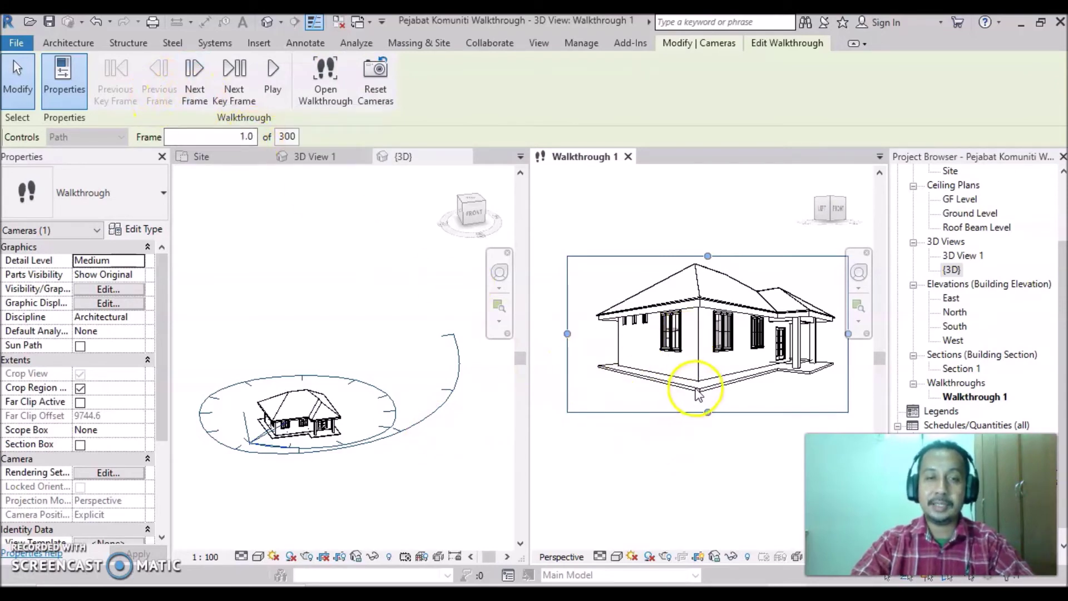
left_click(234, 89)
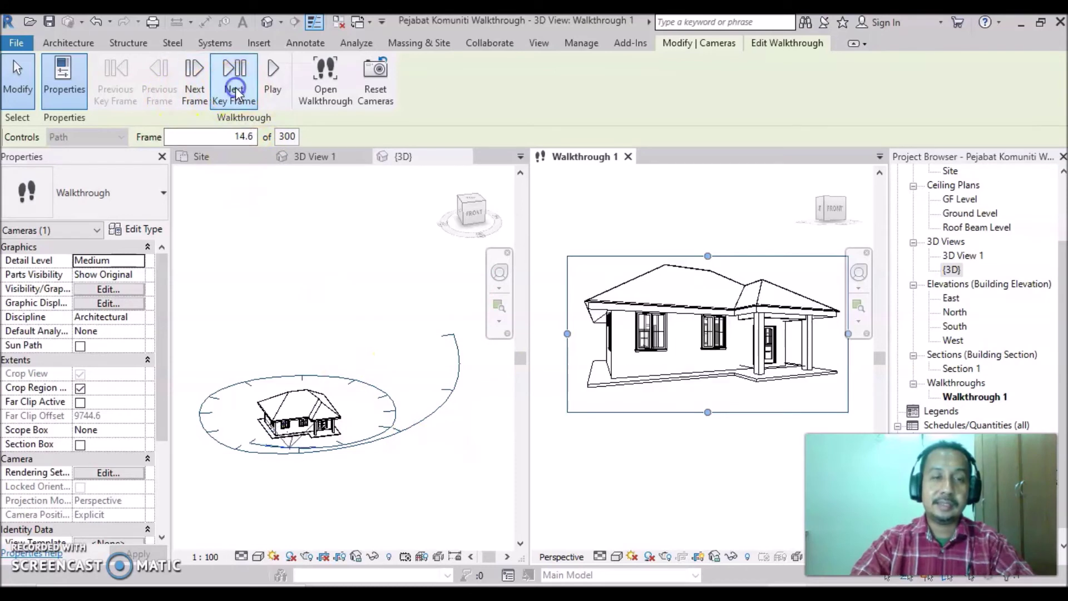
- Advance the walkthrough camera through each key frame toward frame 300
left_click(235, 88)
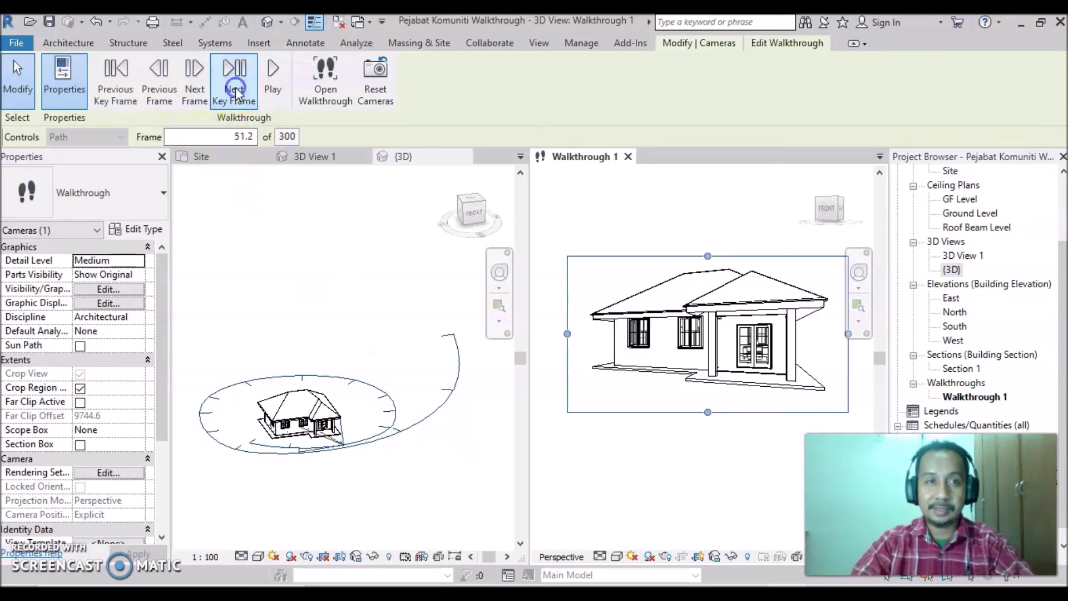
left_click(235, 78)
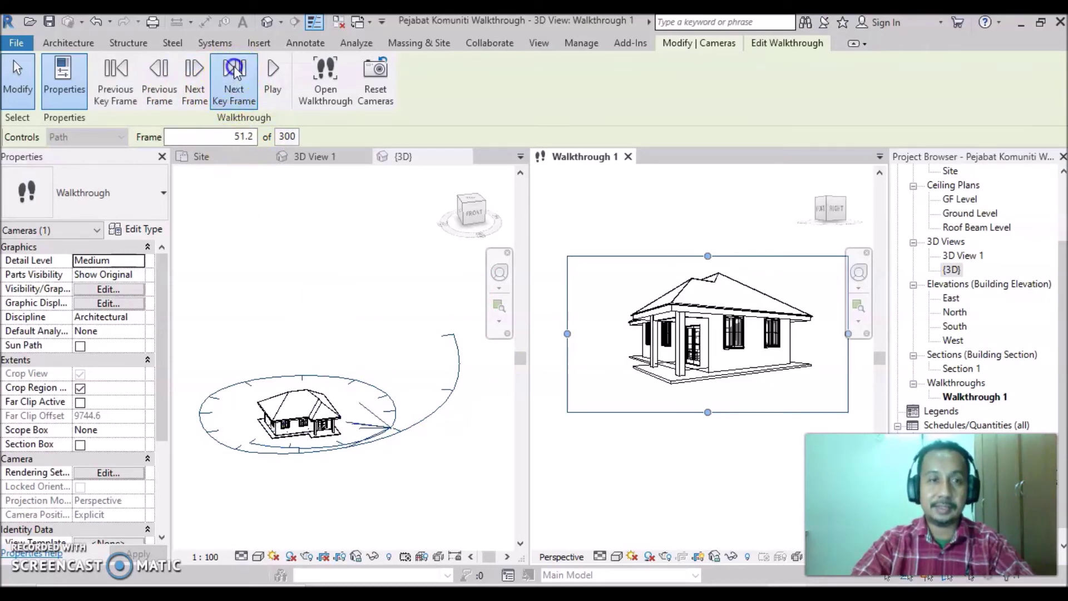
left_click(235, 72)
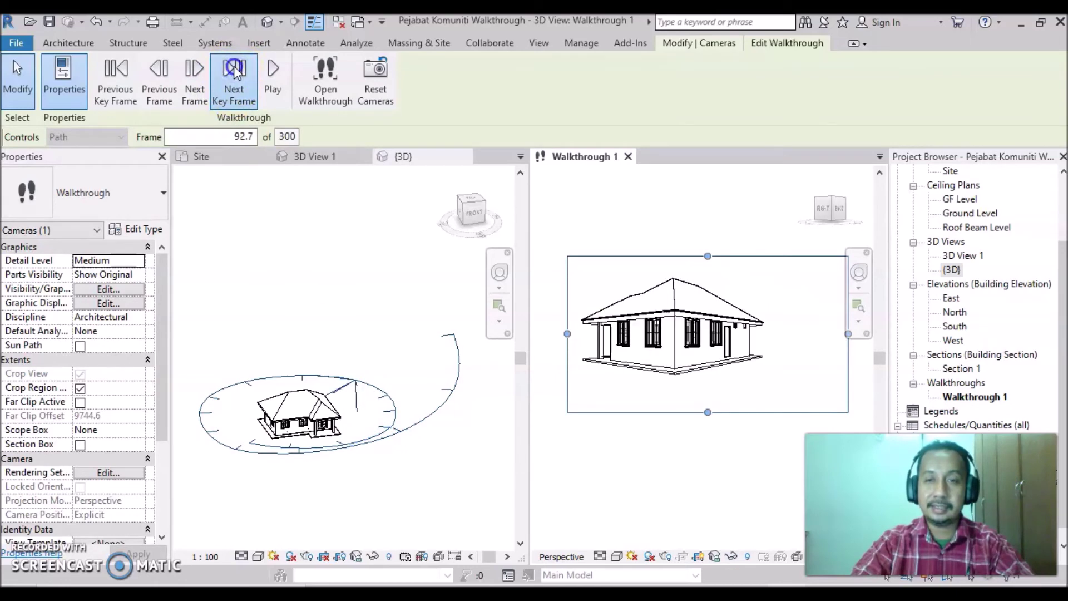
left_click(235, 72)
left_click(235, 73)
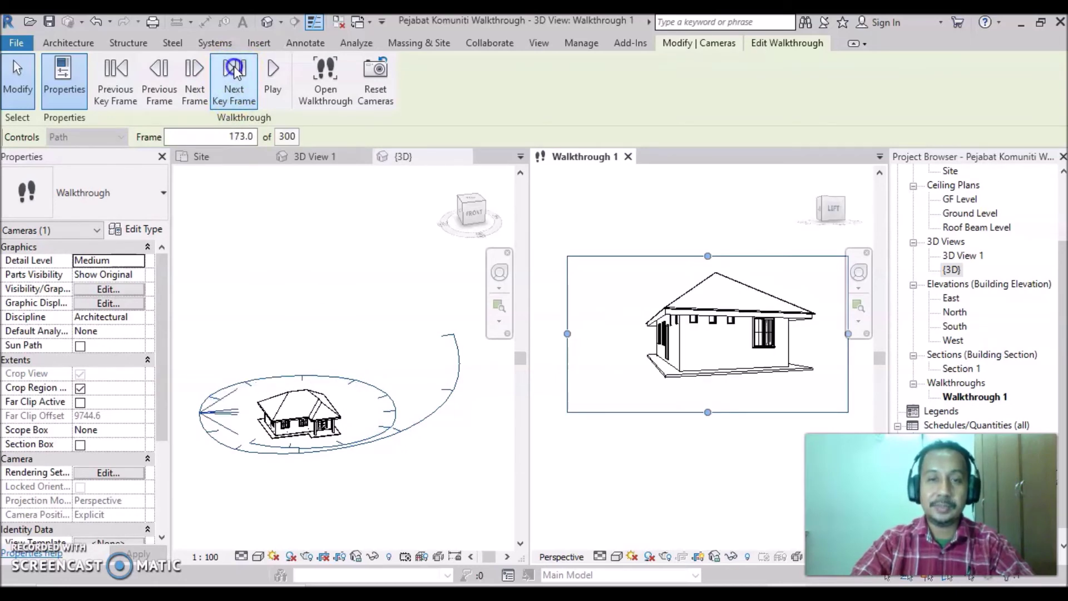
left_click(236, 73)
left_click(236, 72)
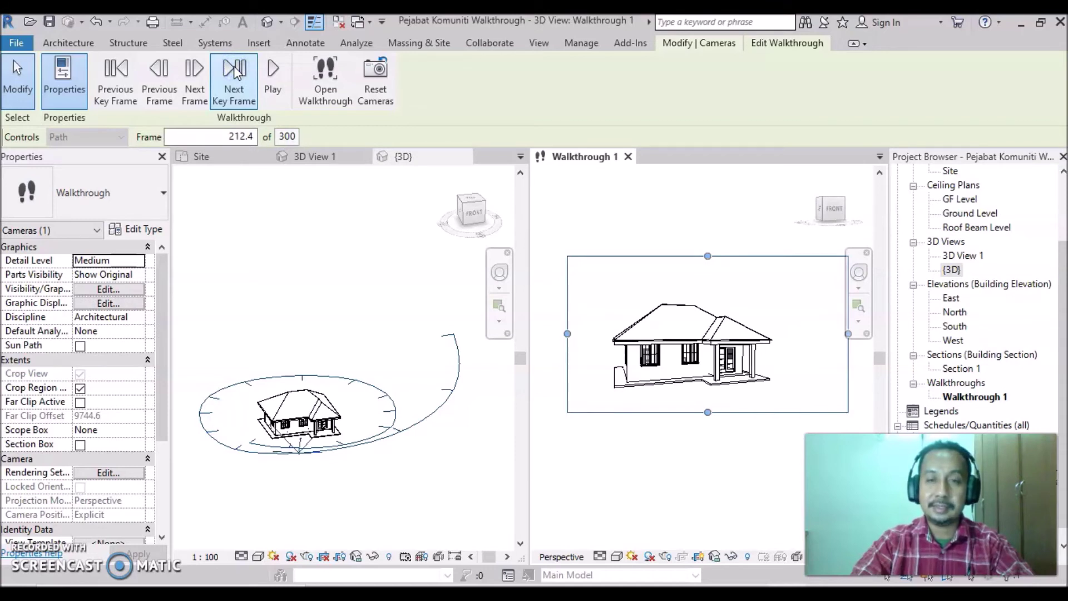
left_click(236, 72)
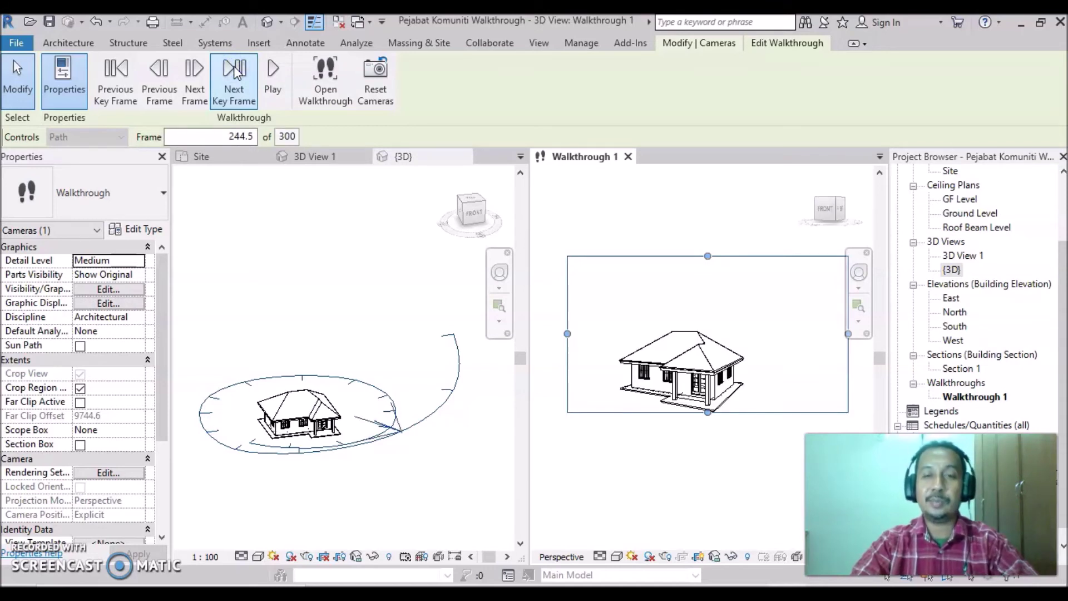
left_click(235, 90)
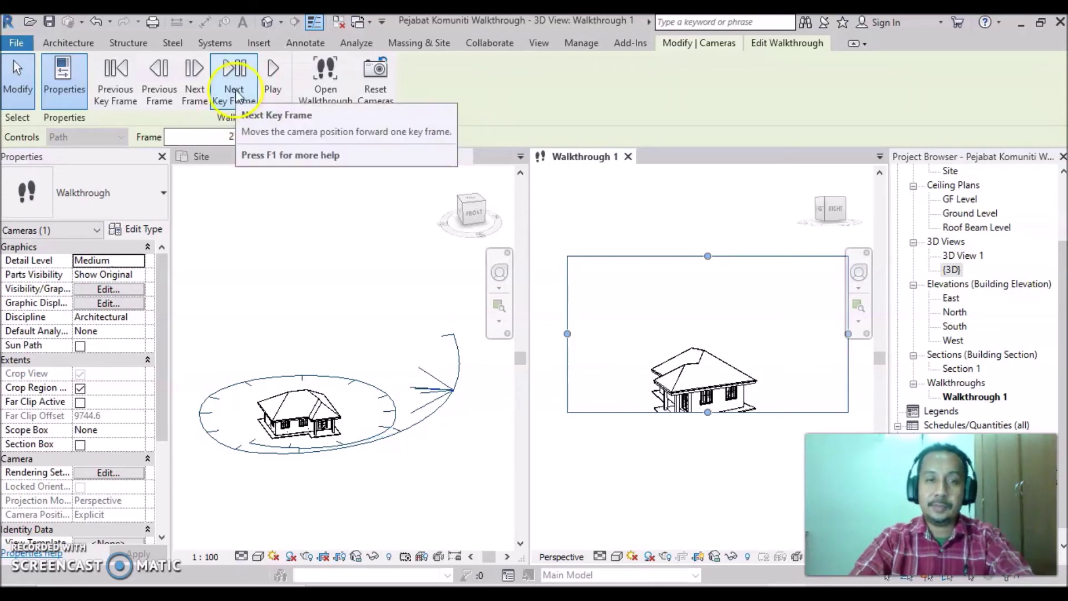
left_click(242, 220)
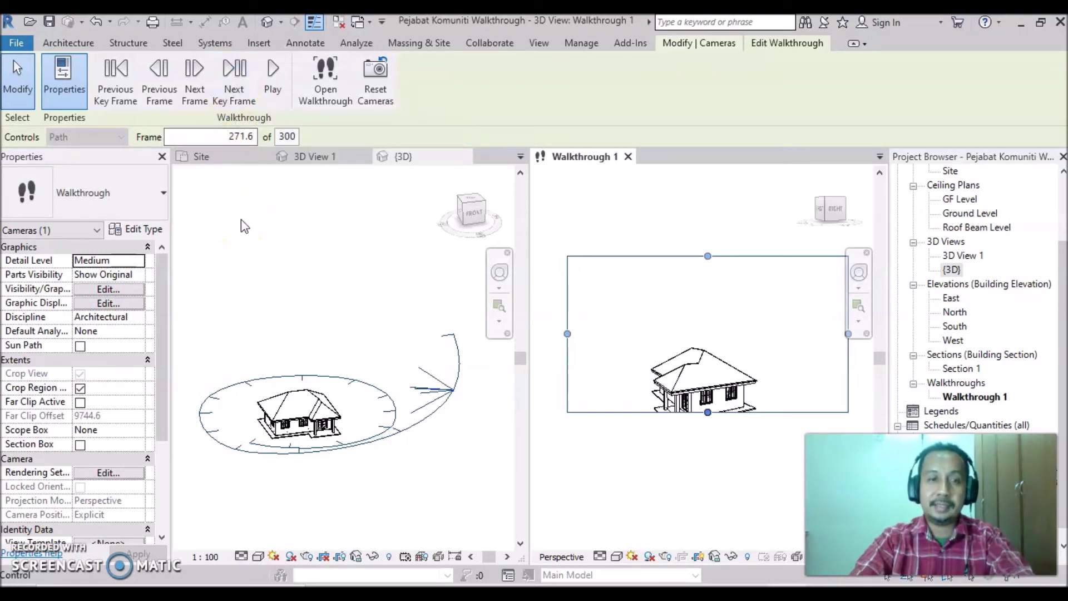
- Reach the end of the path, then drag the camera back to frame 244.5
left_click(115, 82)
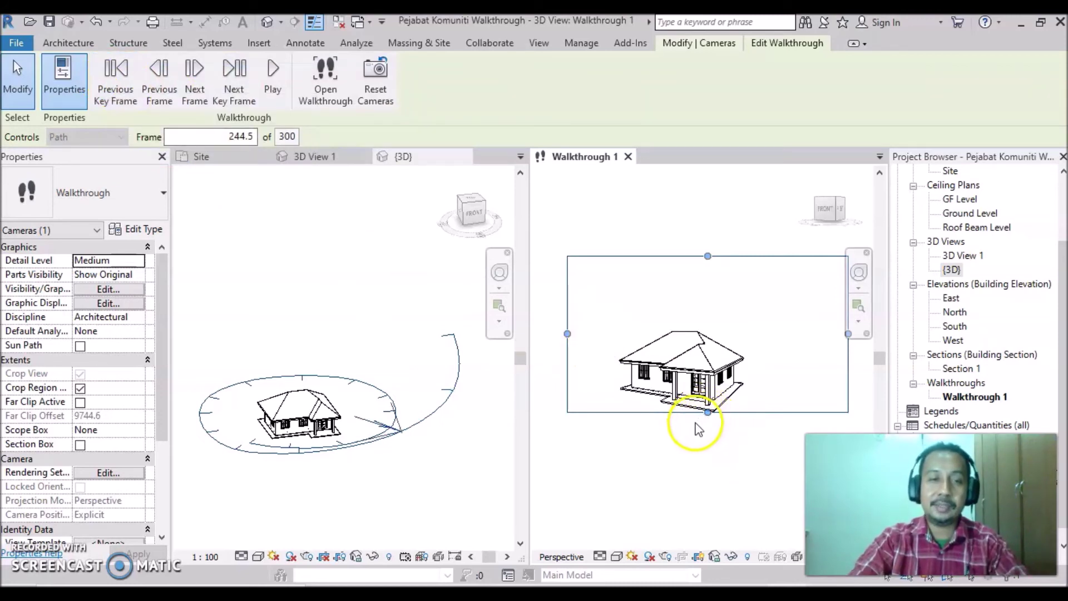
left_click(232, 83)
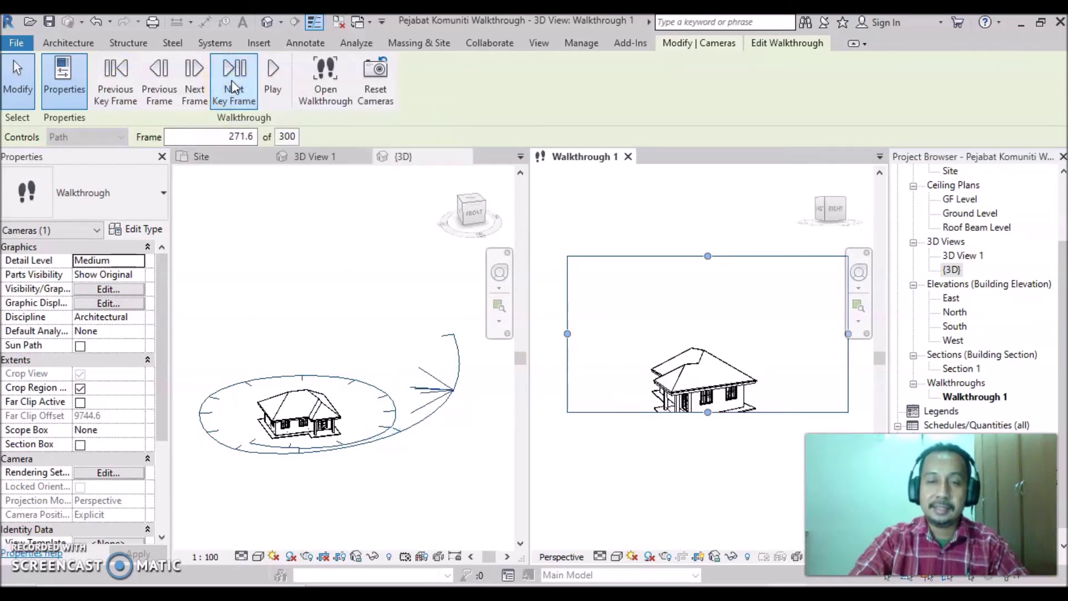
left_click(232, 84)
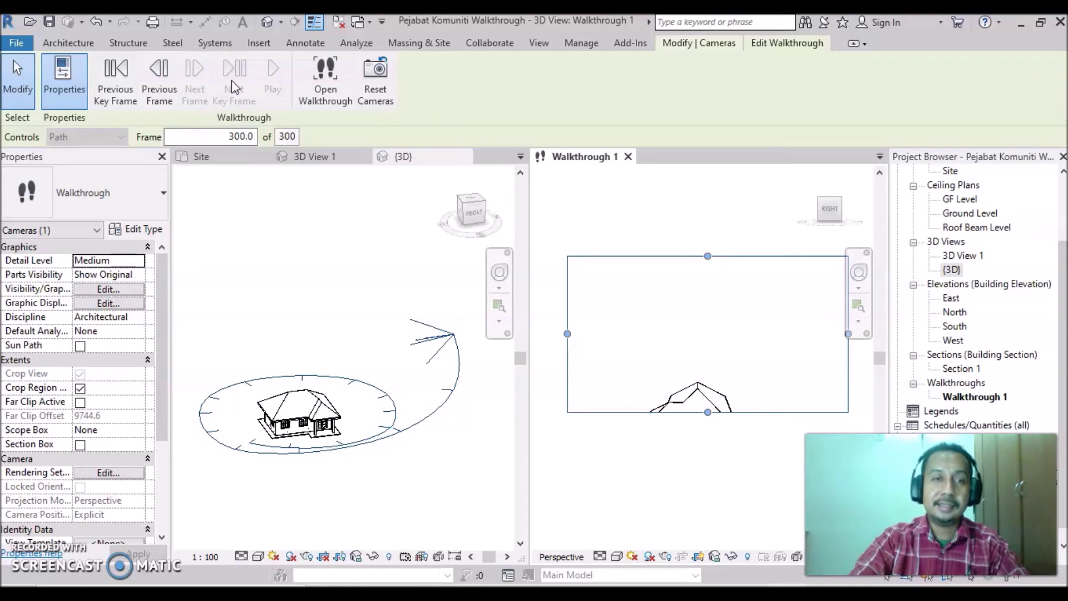
left_click(236, 97)
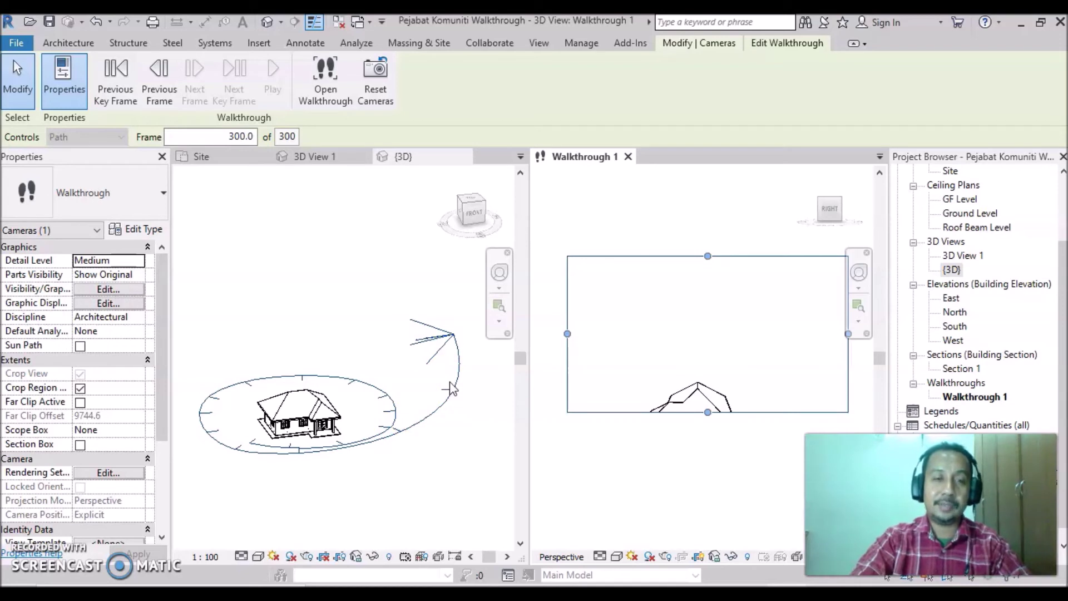
left_click_drag(399, 351, 445, 492)
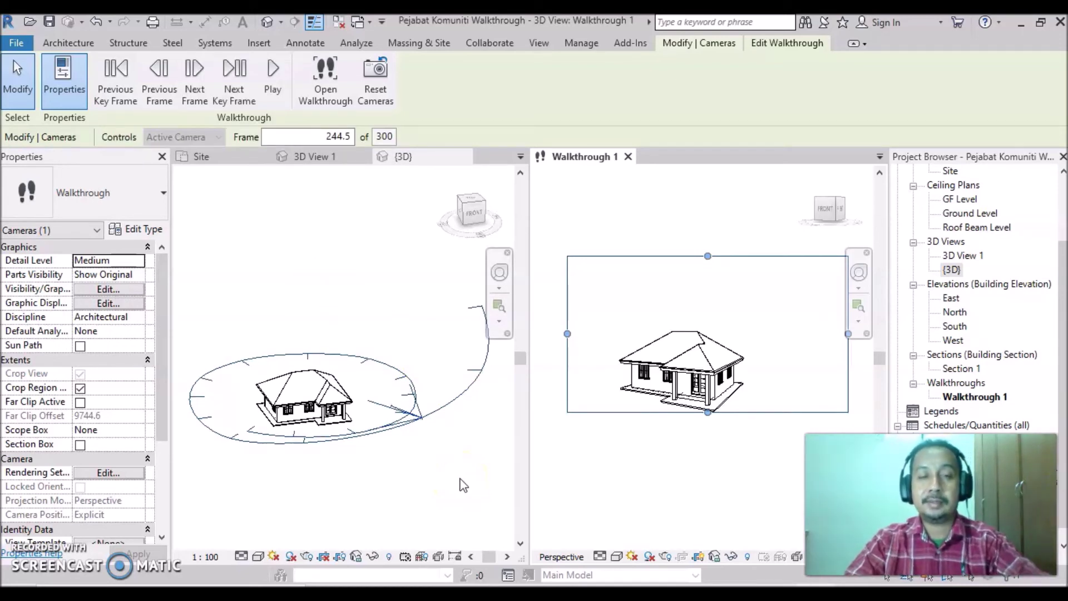
- In the {3D} view, set Controls to Active Camera and re-aim the frame-244.5 target at the house
left_click(467, 416)
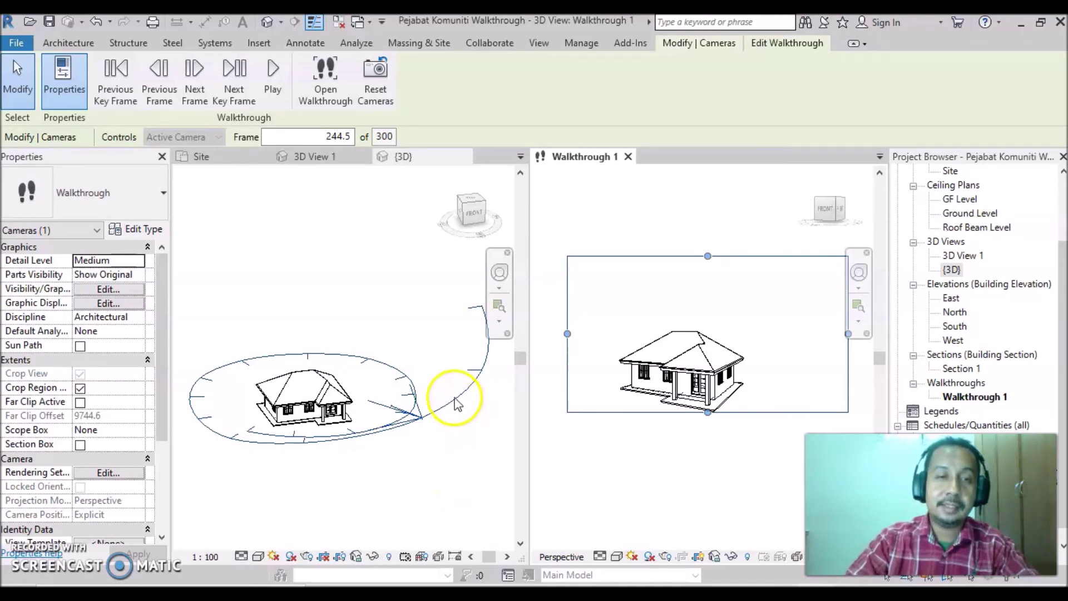
left_click(456, 404)
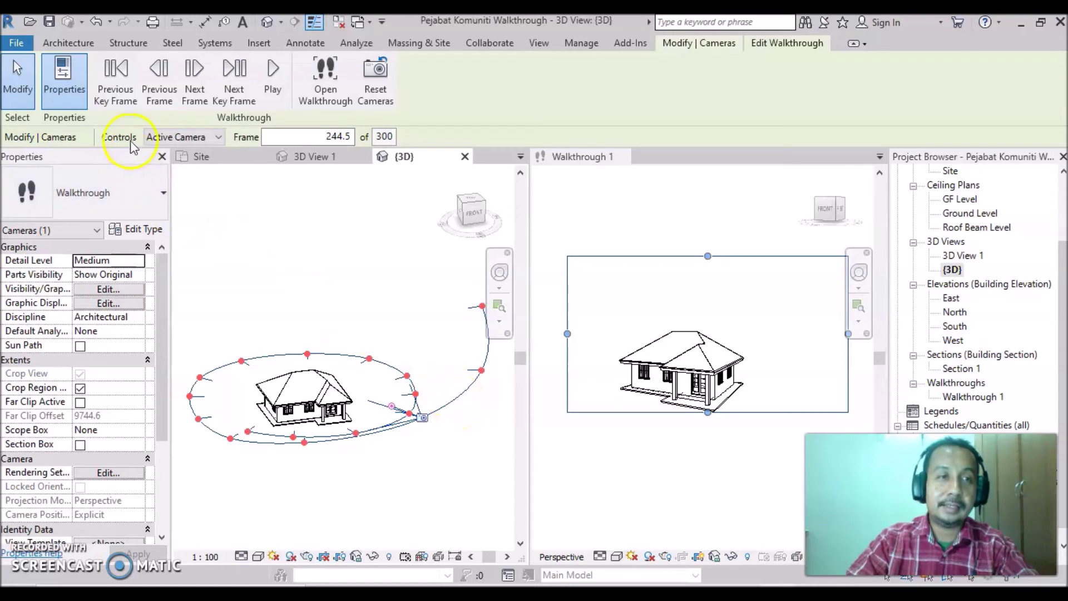
left_click(219, 136)
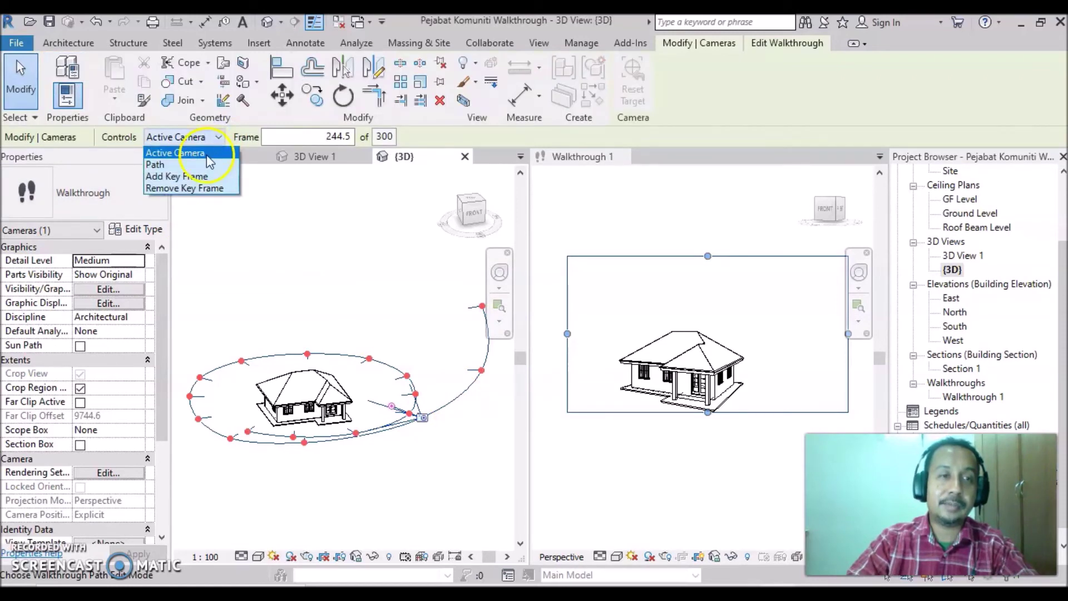
left_click(206, 155)
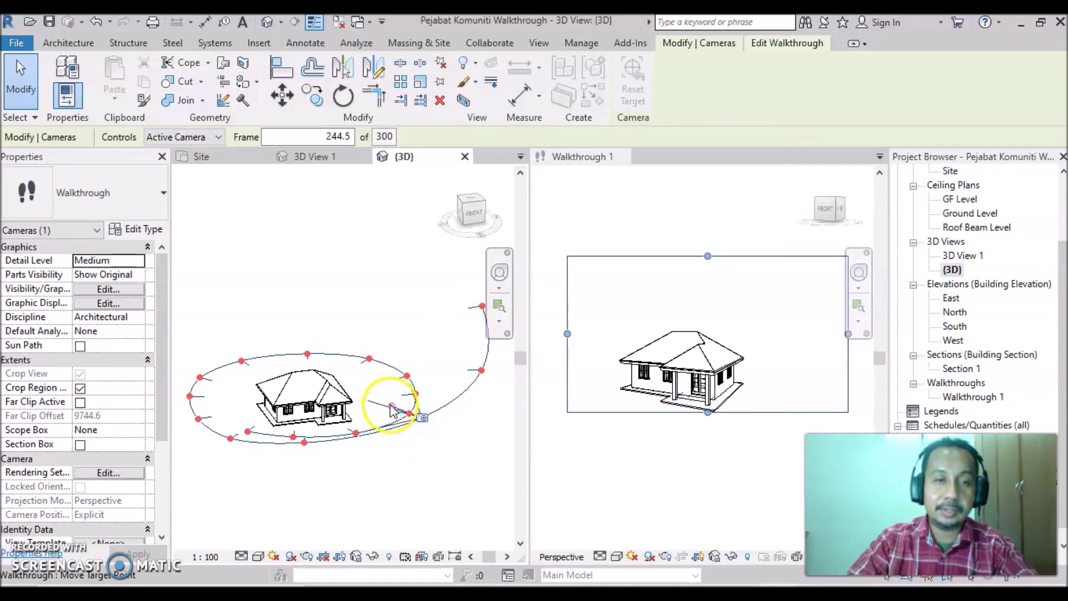
left_click_drag(391, 410, 391, 412)
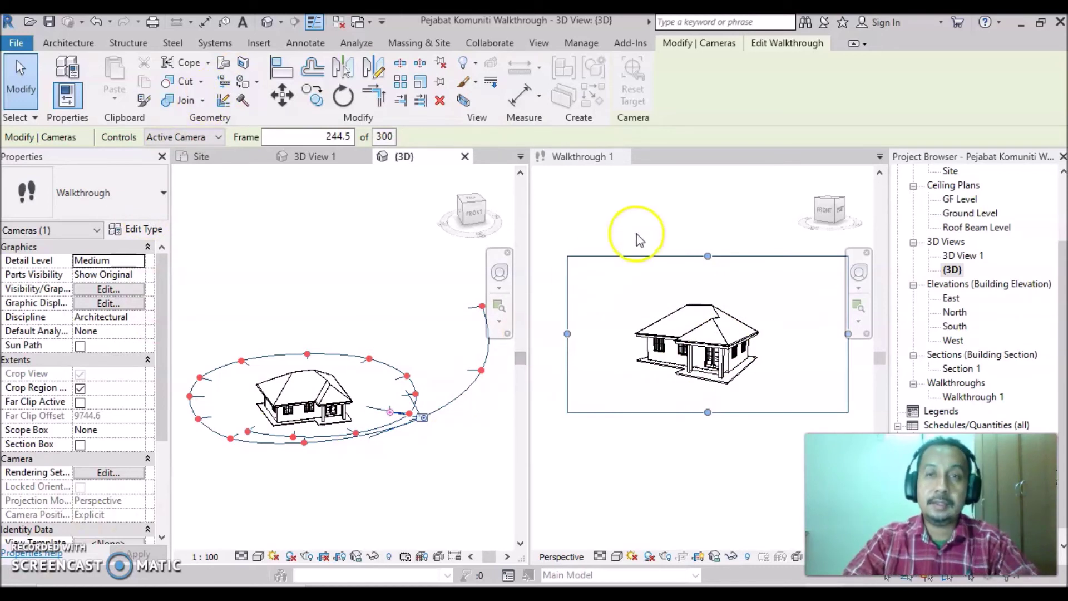
left_click(778, 49)
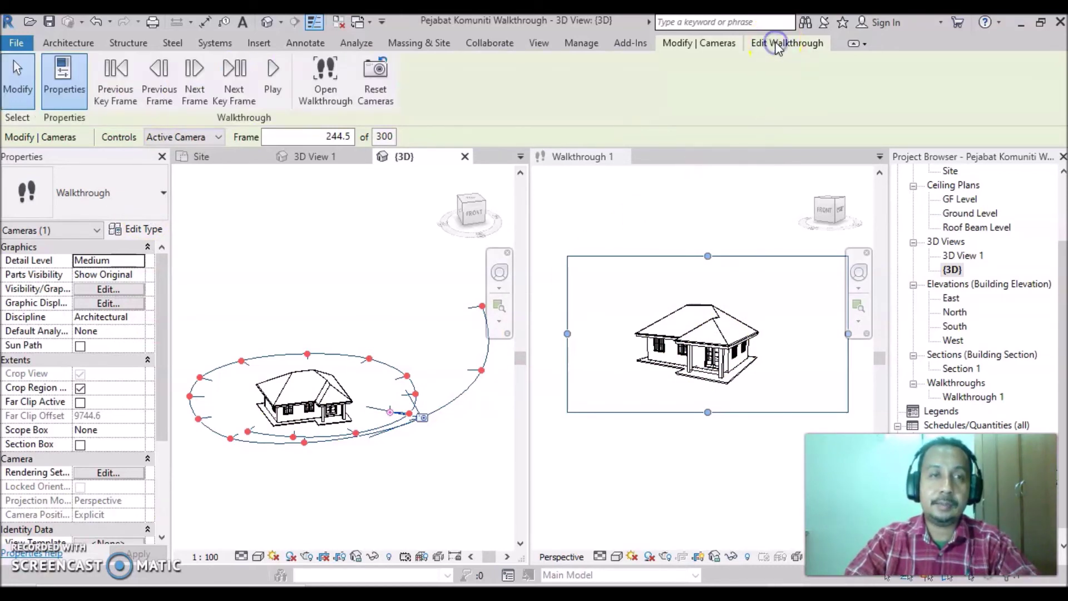
- Aim the walkthrough camera target at the house at frame 271.6
left_click(769, 50)
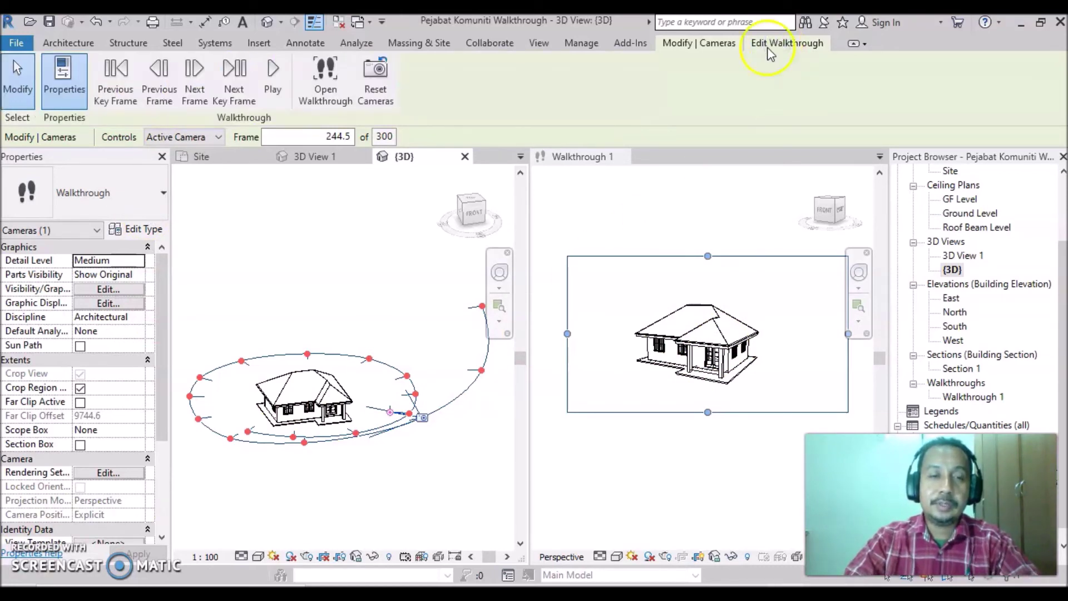
left_click(239, 71)
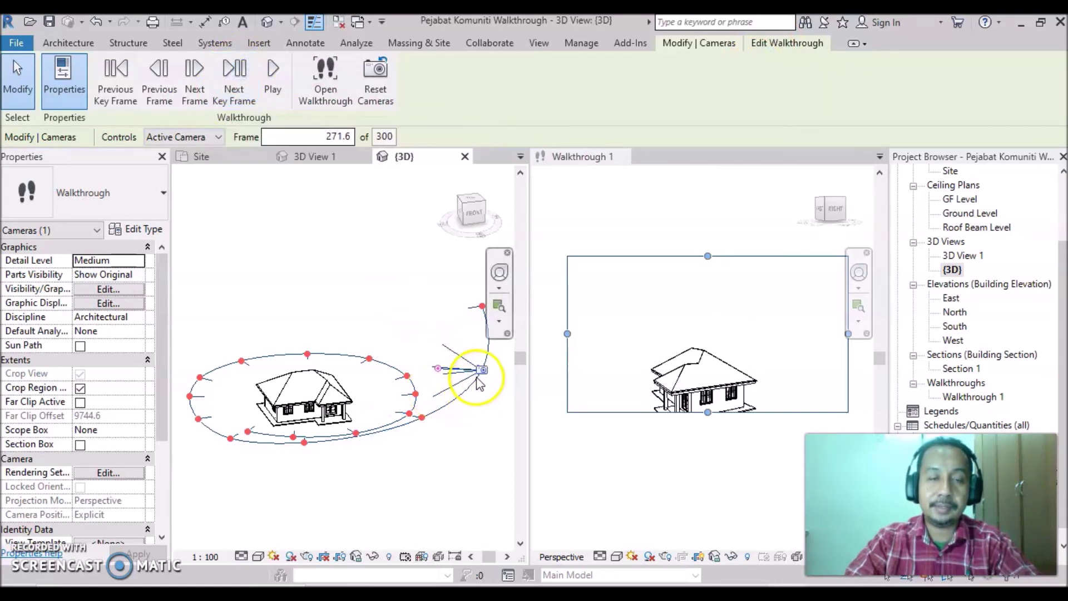
left_click_drag(438, 369, 440, 375)
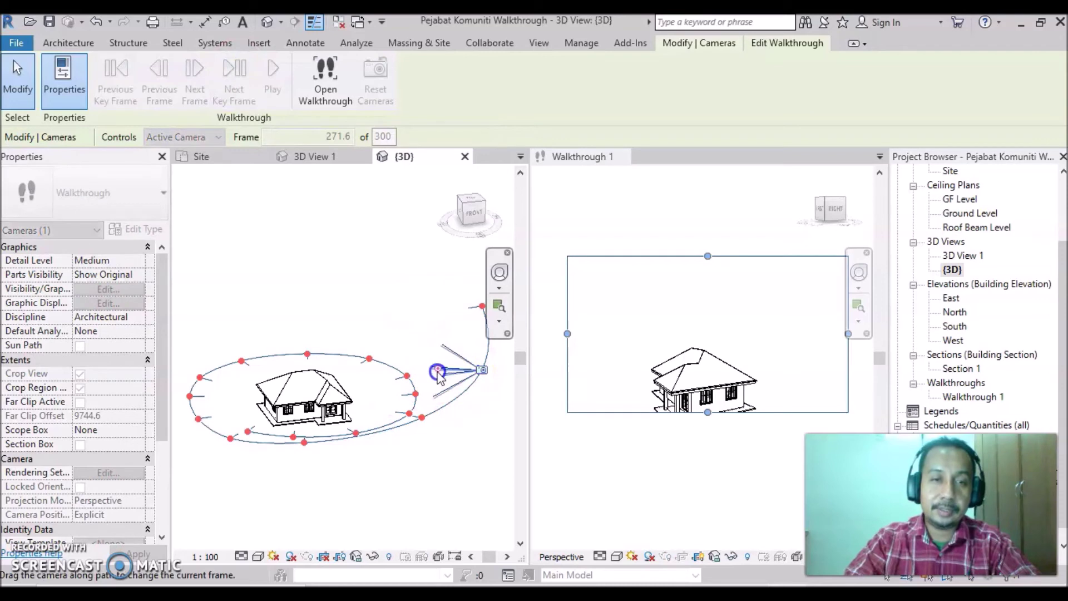
left_click_drag(440, 386, 440, 385)
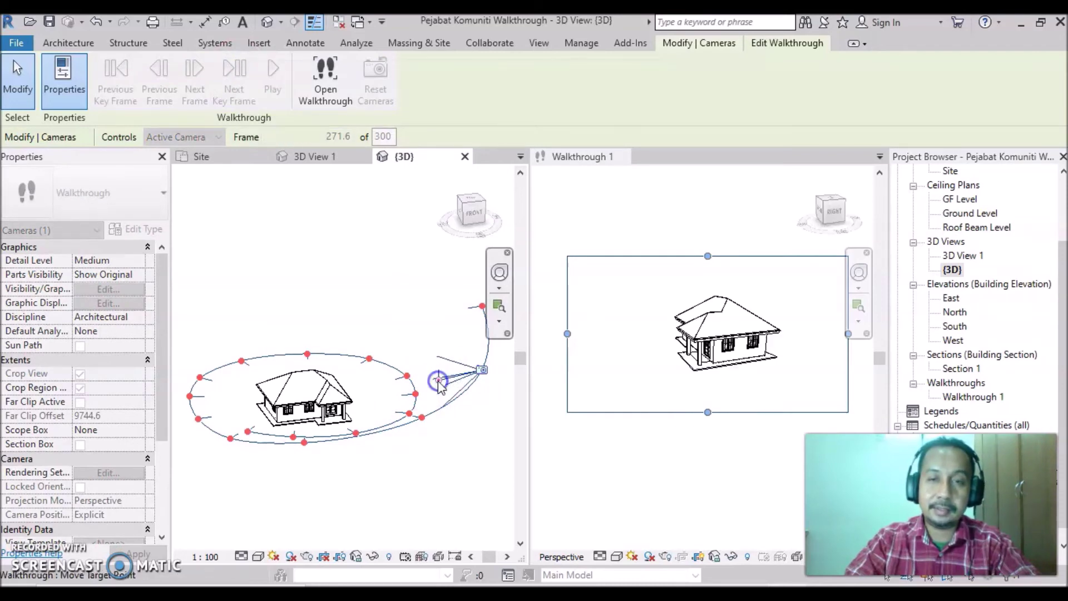
left_click_drag(438, 380, 439, 380)
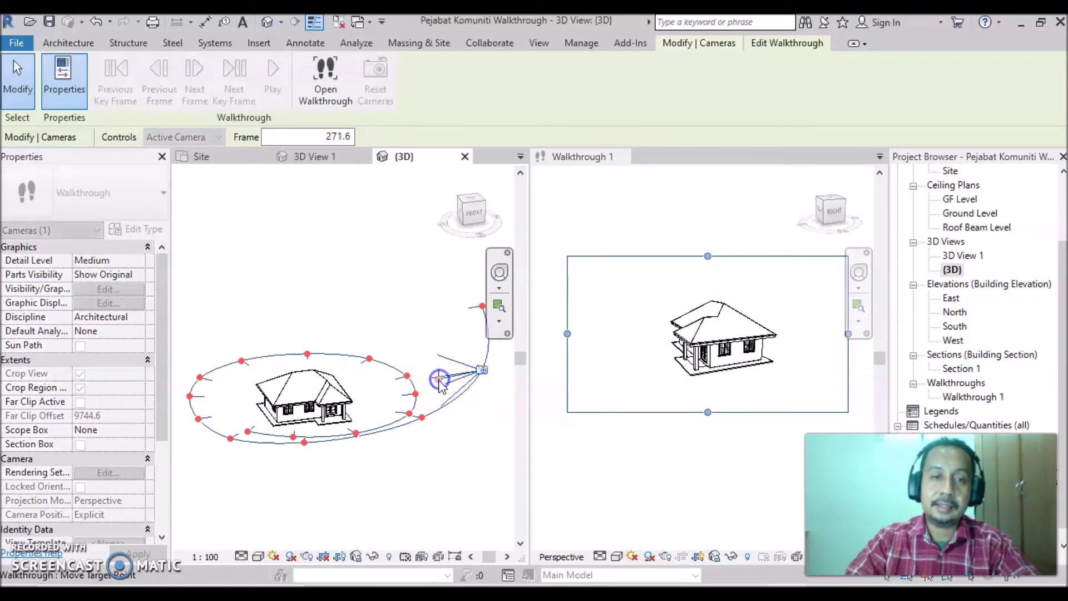
- Aim the last-frame camera (frame 300) at the house and reopen Walkthrough 1
left_click(250, 88)
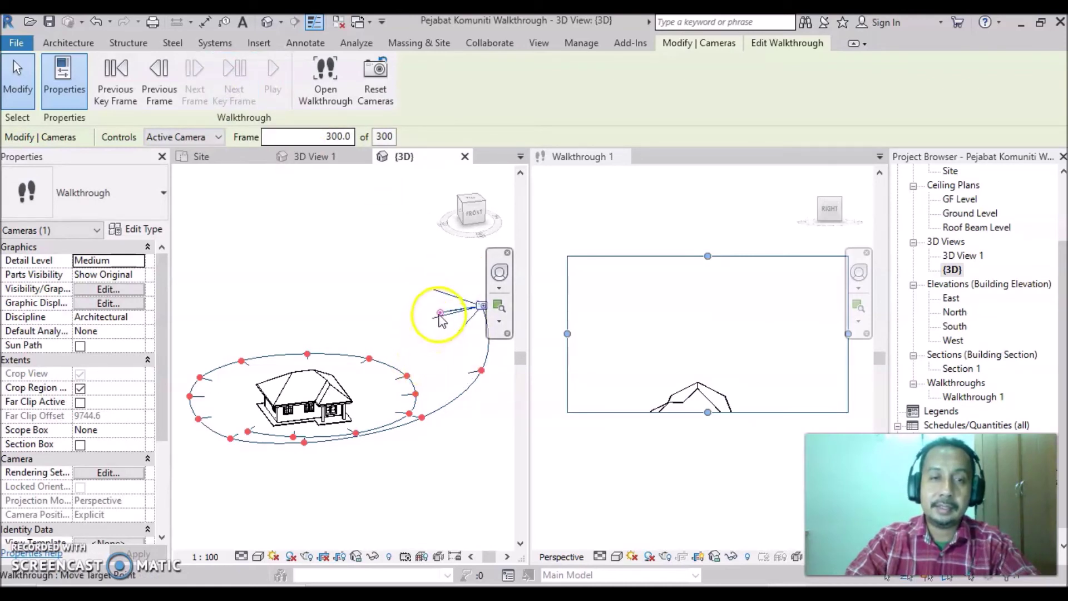
left_click_drag(440, 312, 442, 338)
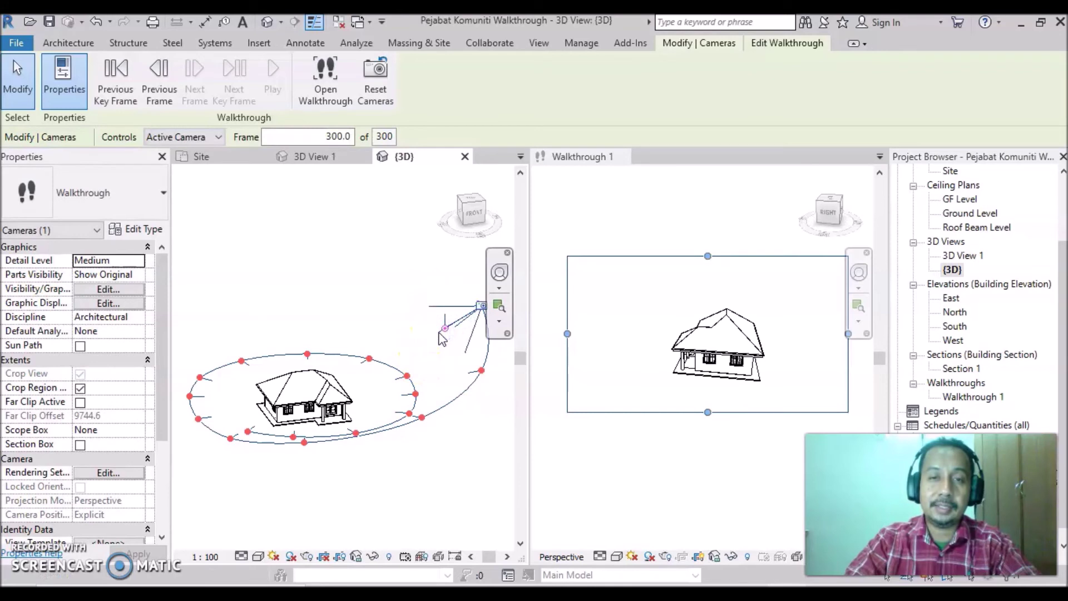
left_click_drag(445, 333, 445, 329)
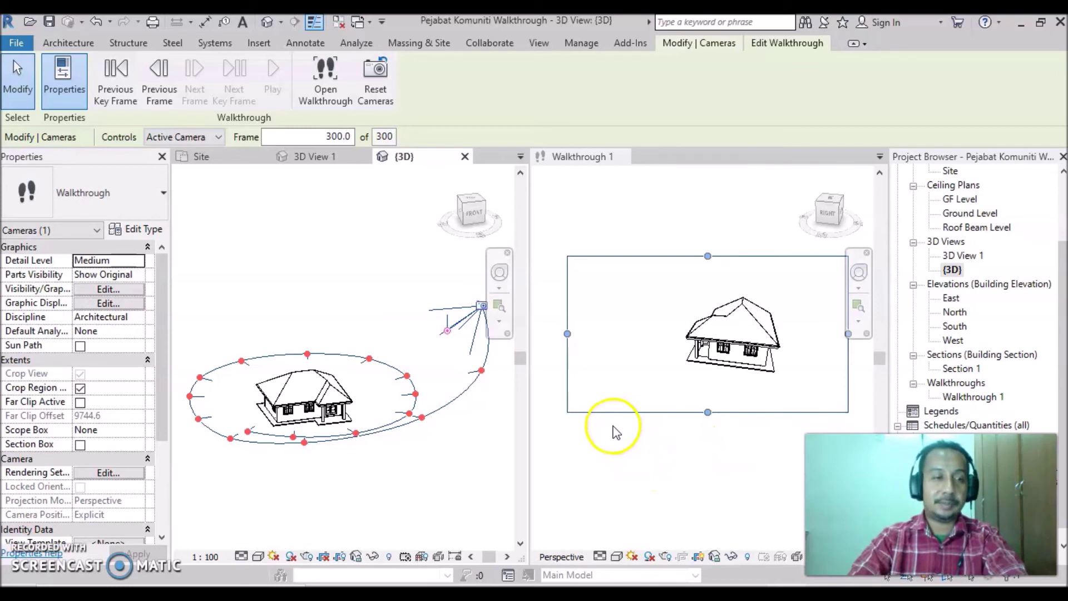
left_click(324, 98)
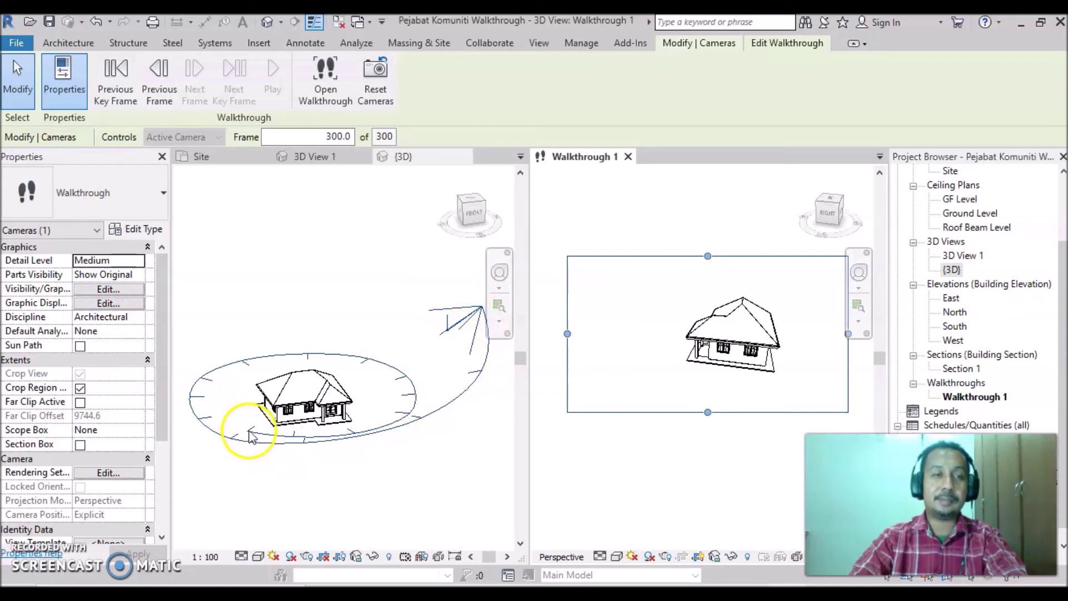
- Step back through the key frames to frame 1 and play the walkthrough preview
left_click(113, 85)
left_click(113, 85)
left_click(113, 85)
left_click(113, 84)
left_click(111, 81)
left_click(112, 81)
left_click(111, 81)
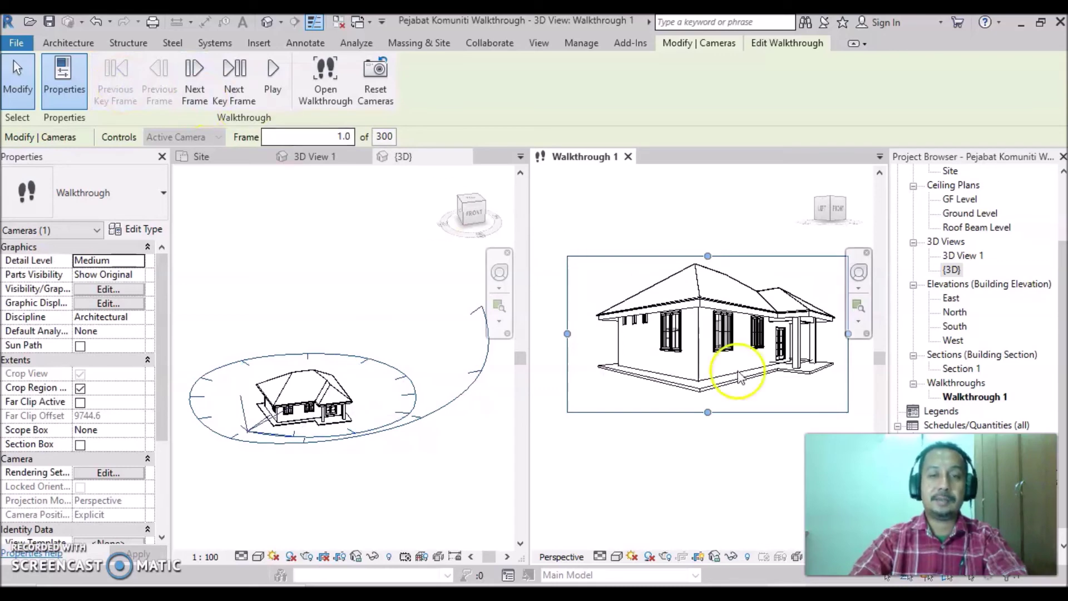
left_click(272, 77)
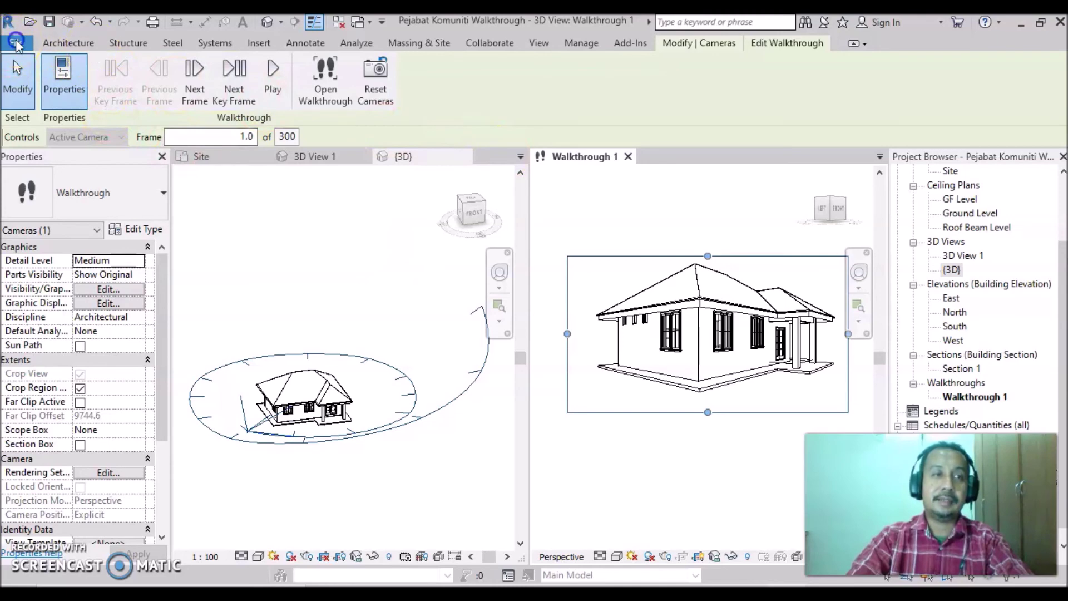
left_click(21, 46)
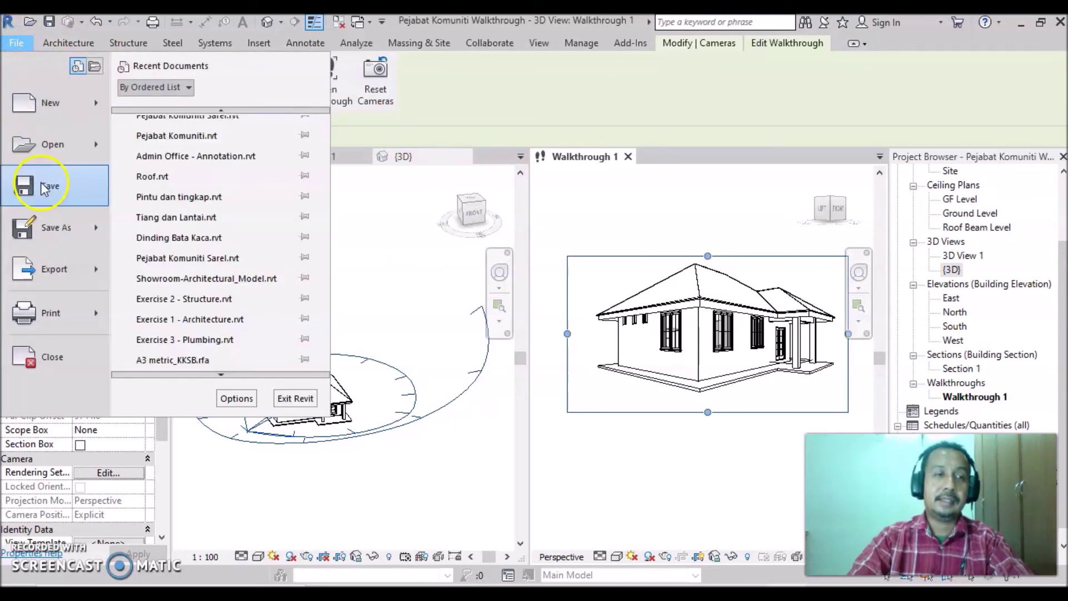
mouse_move(55, 269)
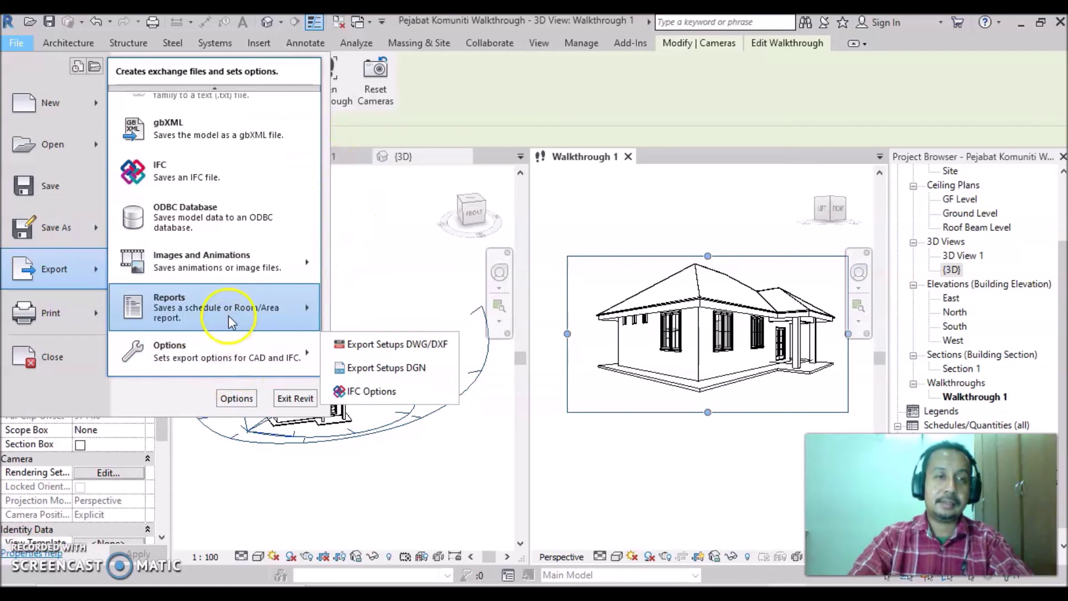
mouse_move(213, 261)
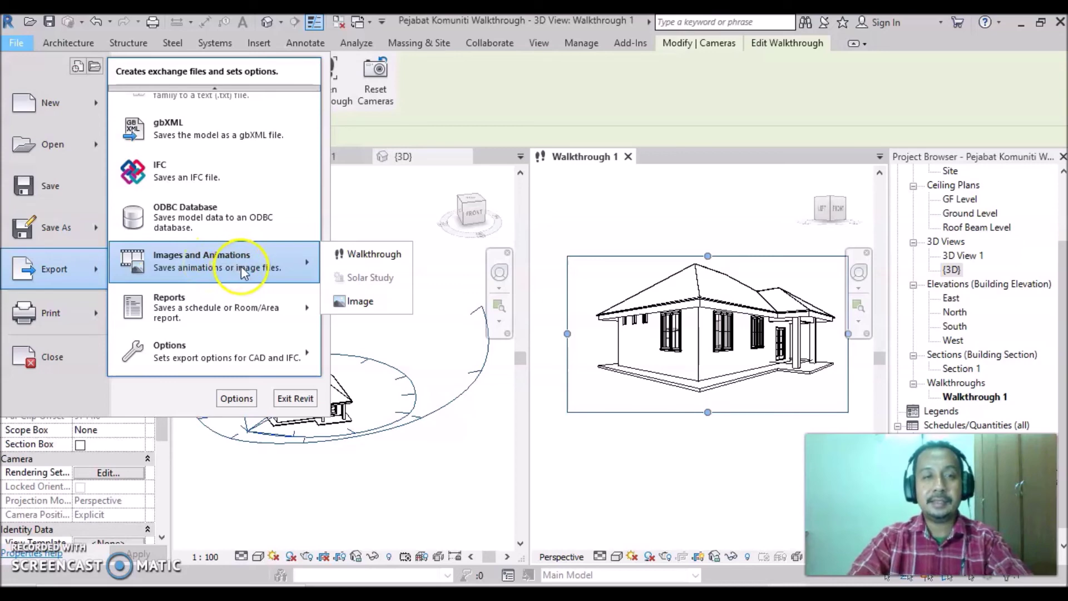
- Choose the Walkthrough export type to reach its Length/Format settings
left_click(372, 258)
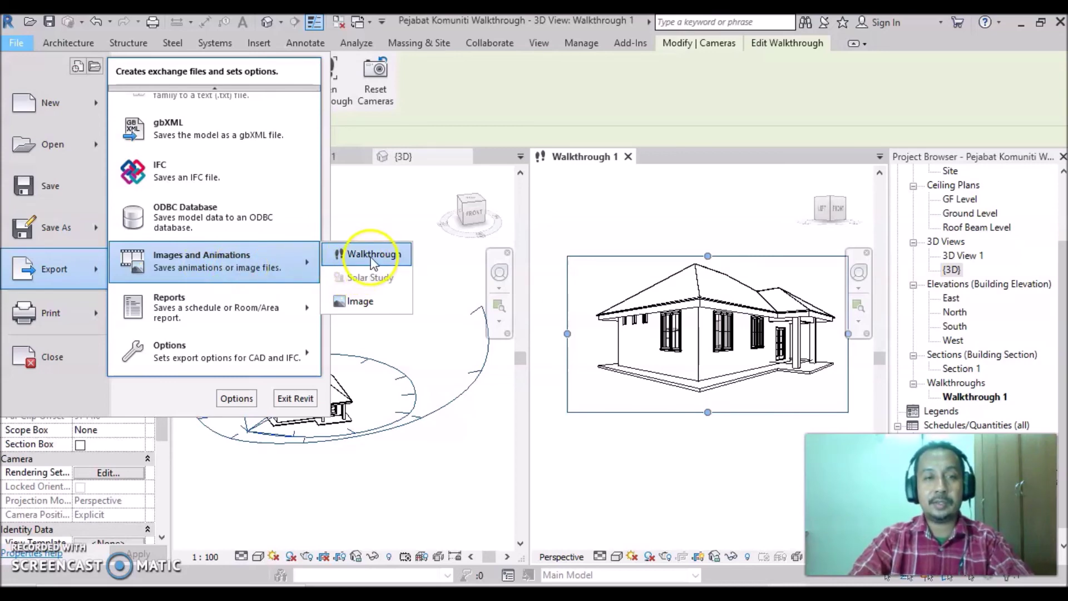
left_click(594, 363)
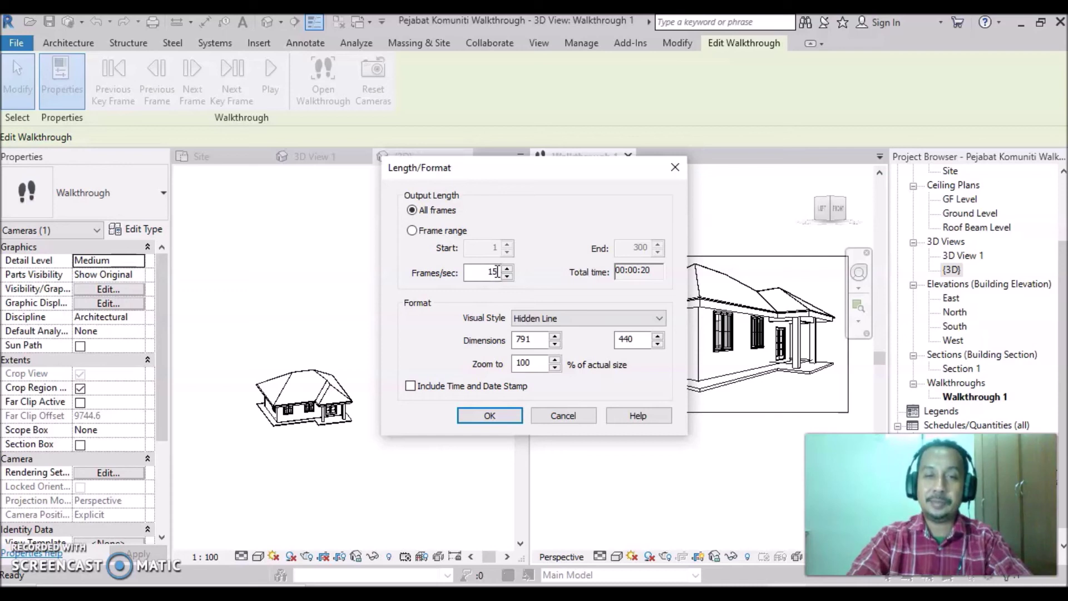
left_click(518, 326)
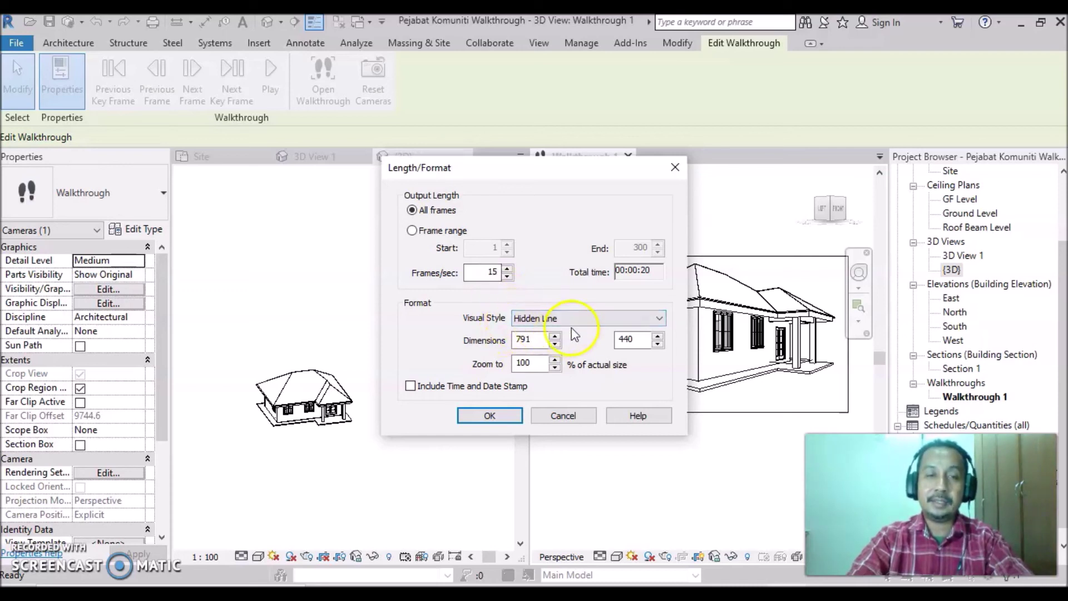
left_click(660, 319)
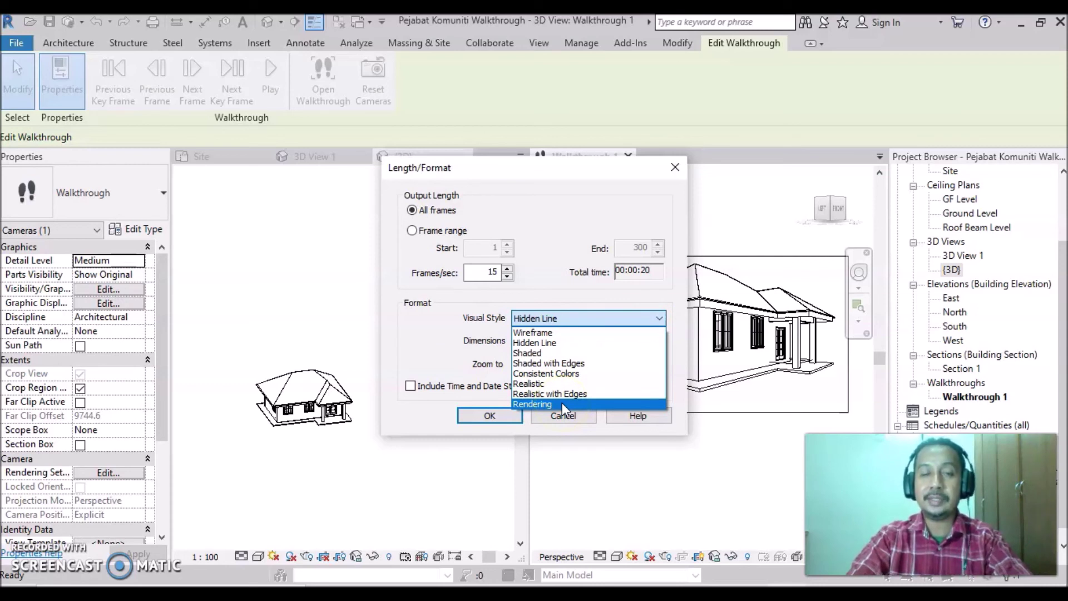
left_click(540, 421)
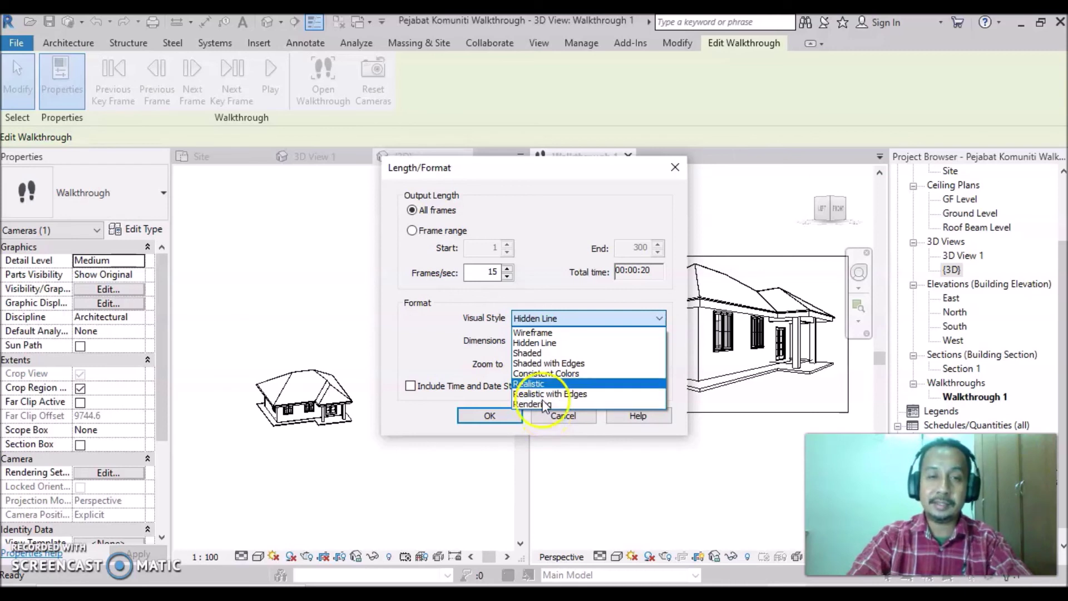
left_click(561, 344)
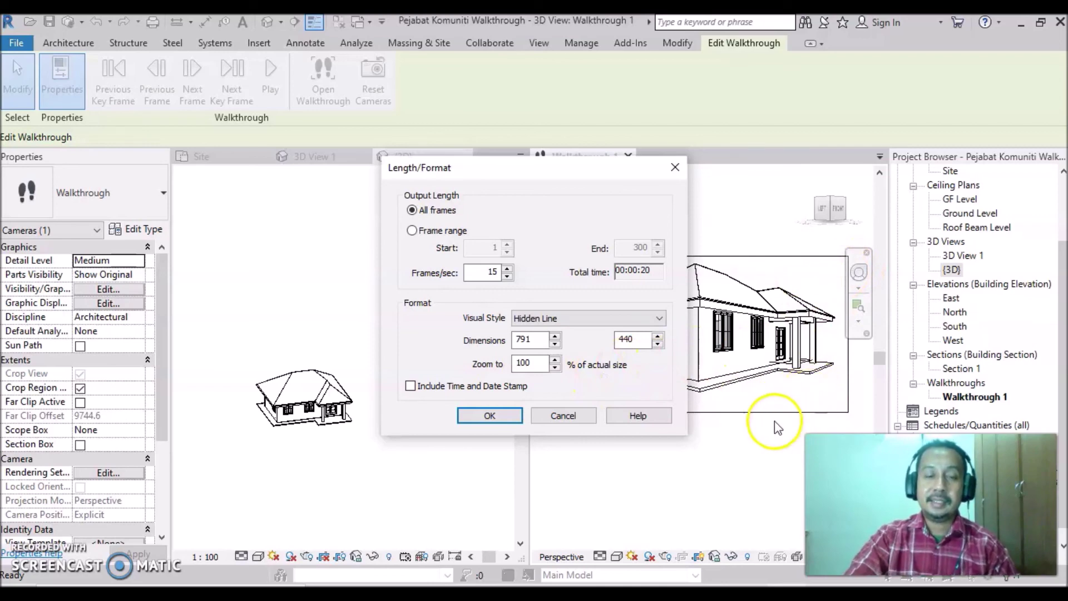
left_click(490, 418)
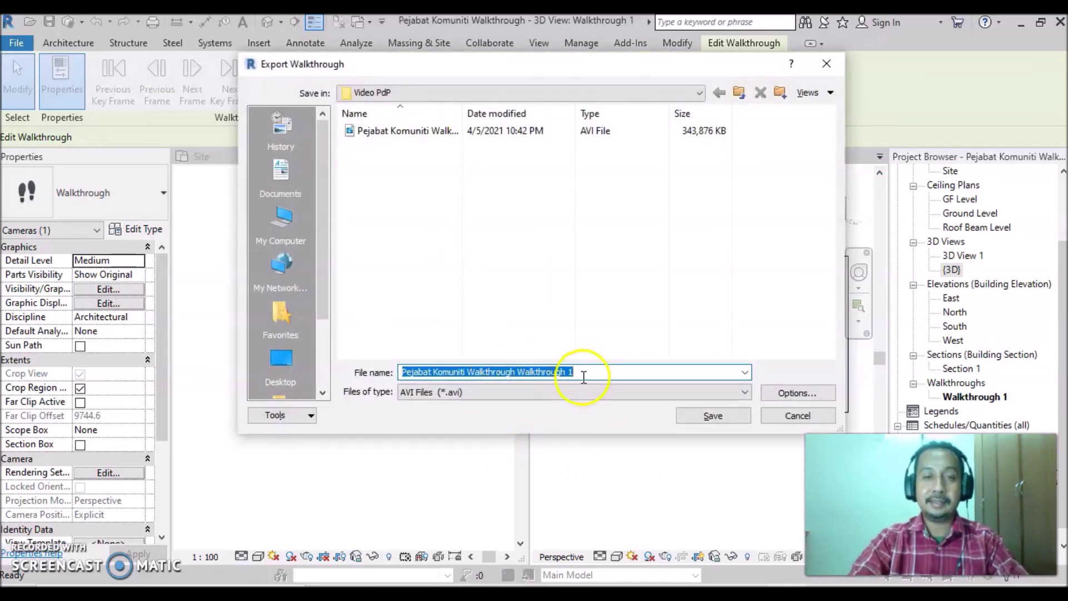
- Save the export as AVI file 'Pejabat Komuniti Walkthrough 1', dropping the duplicated word
left_click(518, 371)
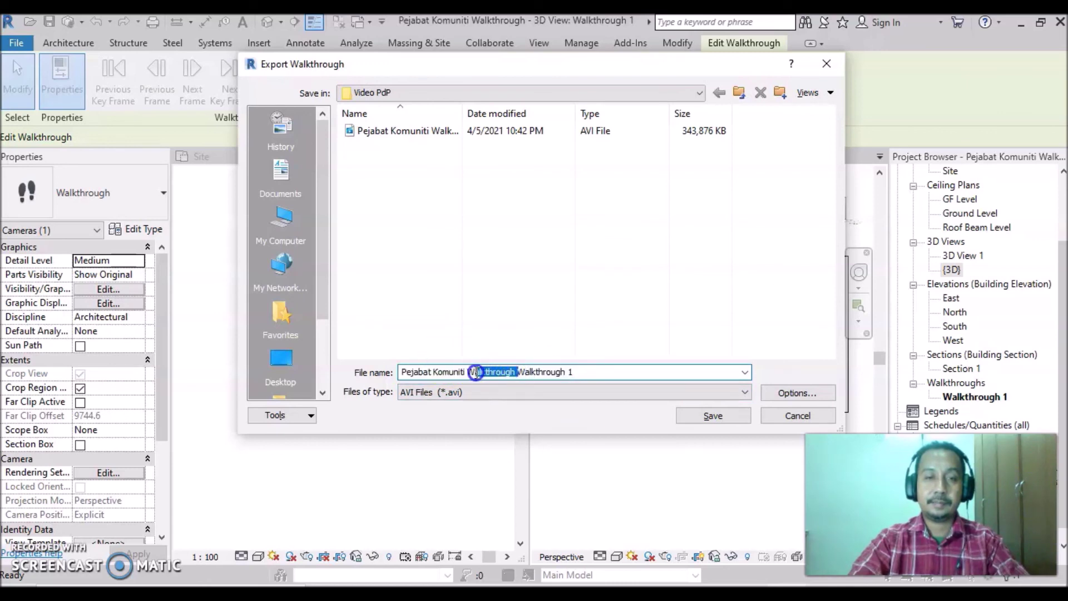
key("BackSpace")
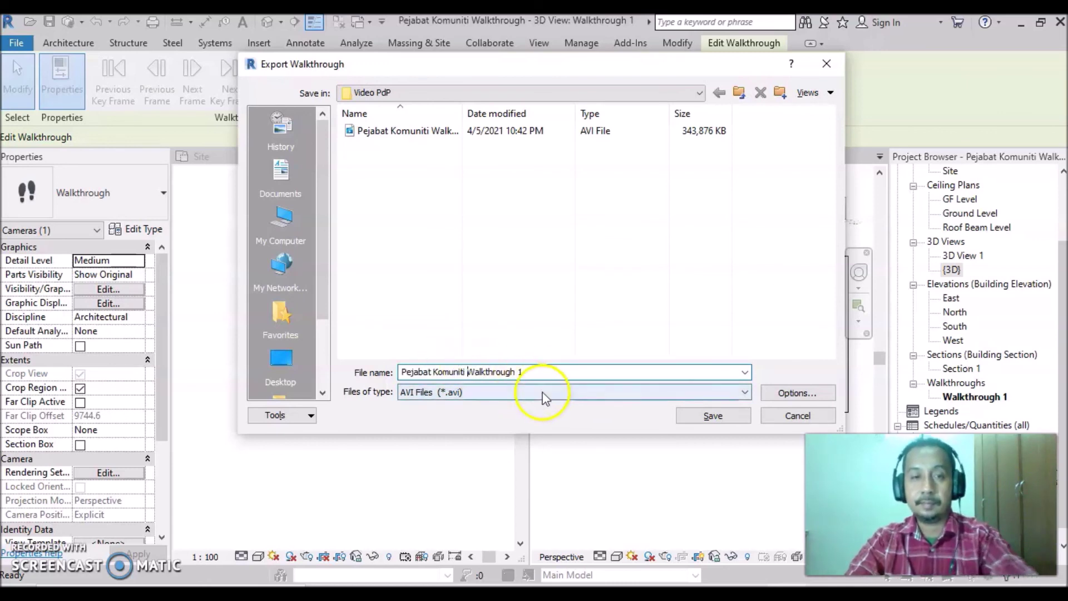
left_click(746, 392)
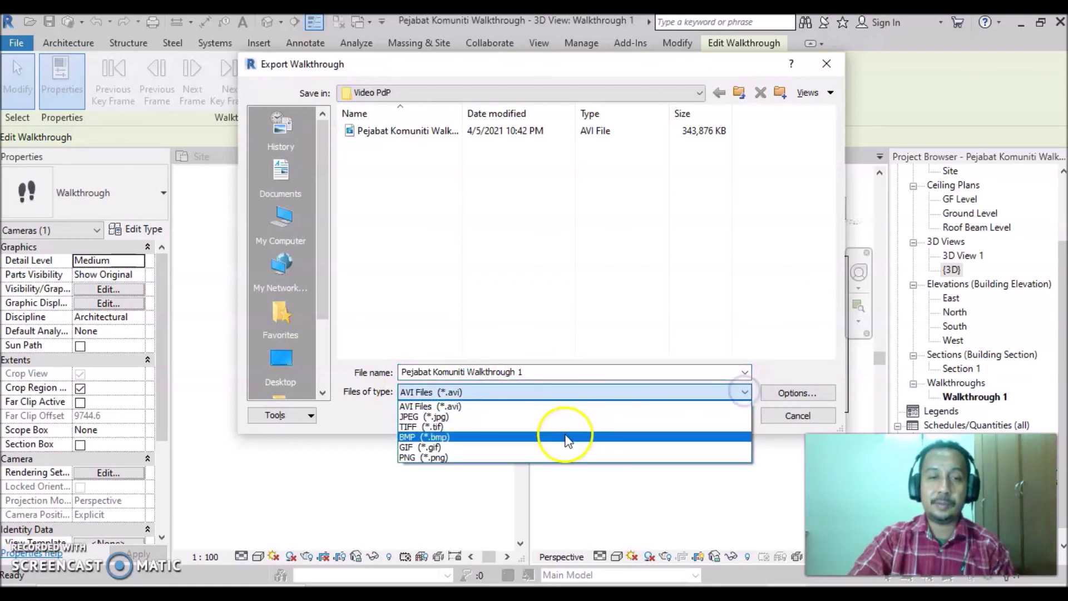
left_click(479, 395)
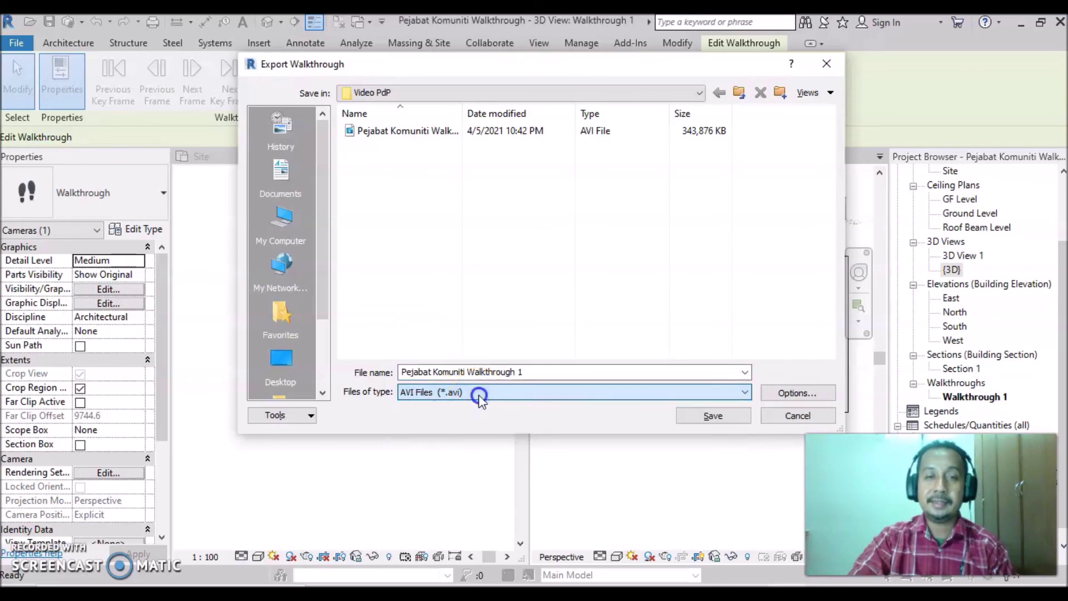
left_click(726, 419)
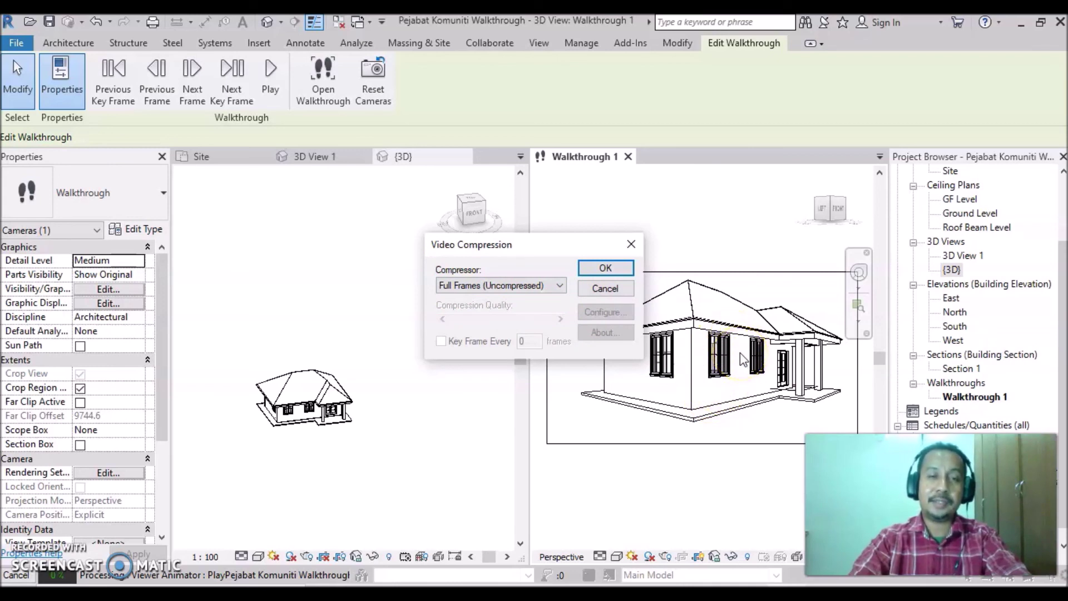
- Export the walkthrough as a Full Frames (Uncompressed) AVI and dismiss playback when done
left_click(606, 269)
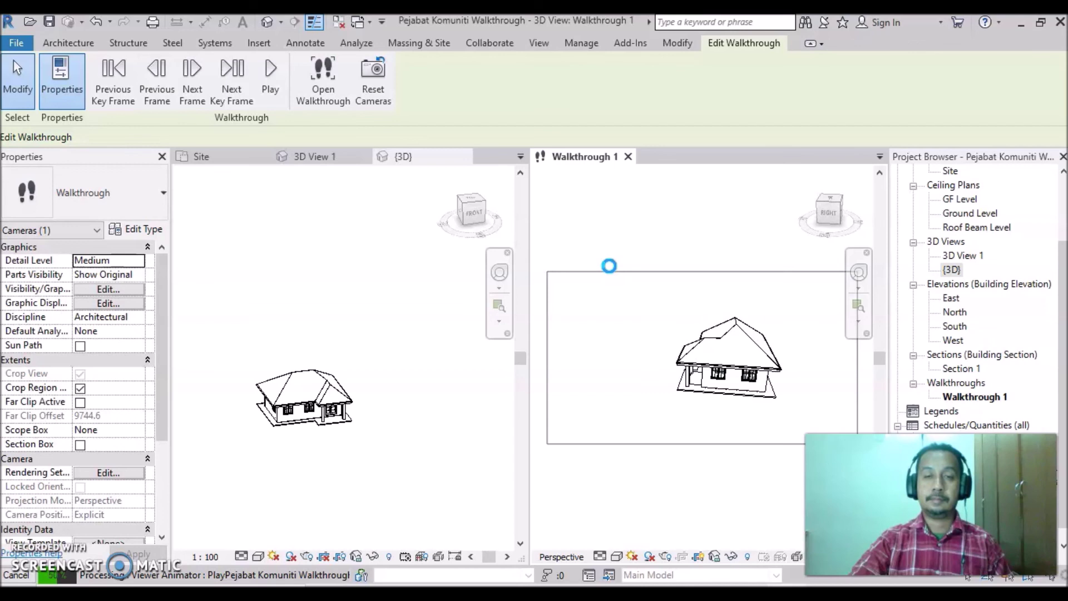
key("Escape")
key("Escape")
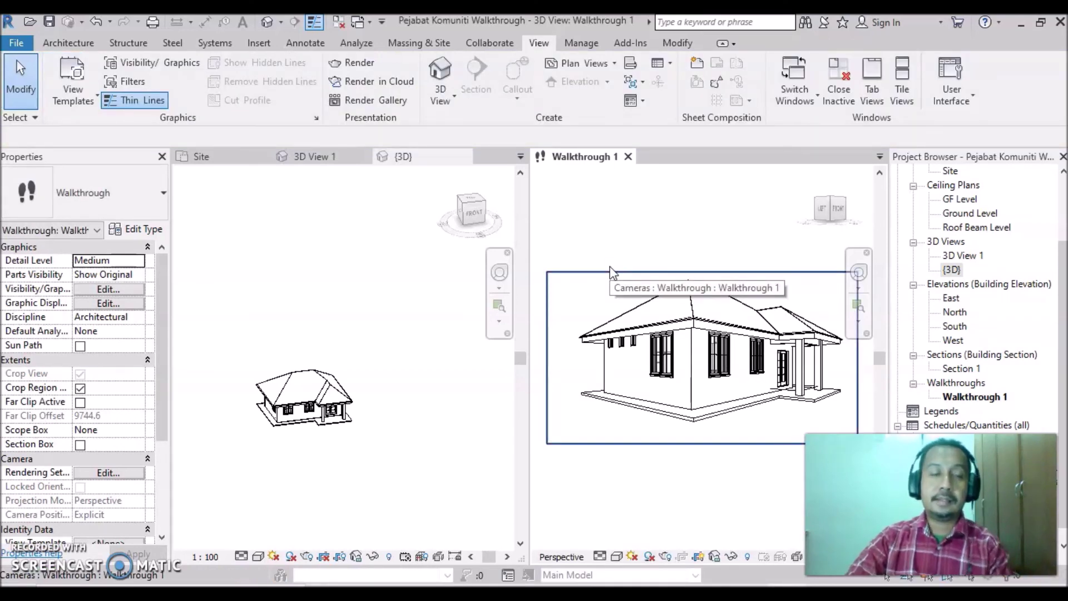
left_click(615, 262)
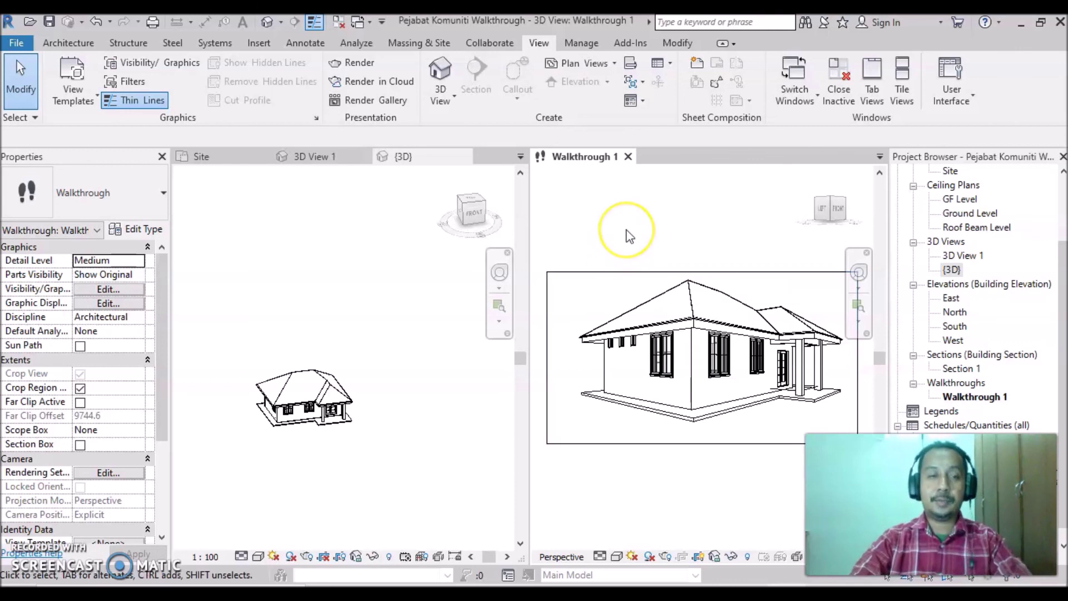
left_click(635, 235)
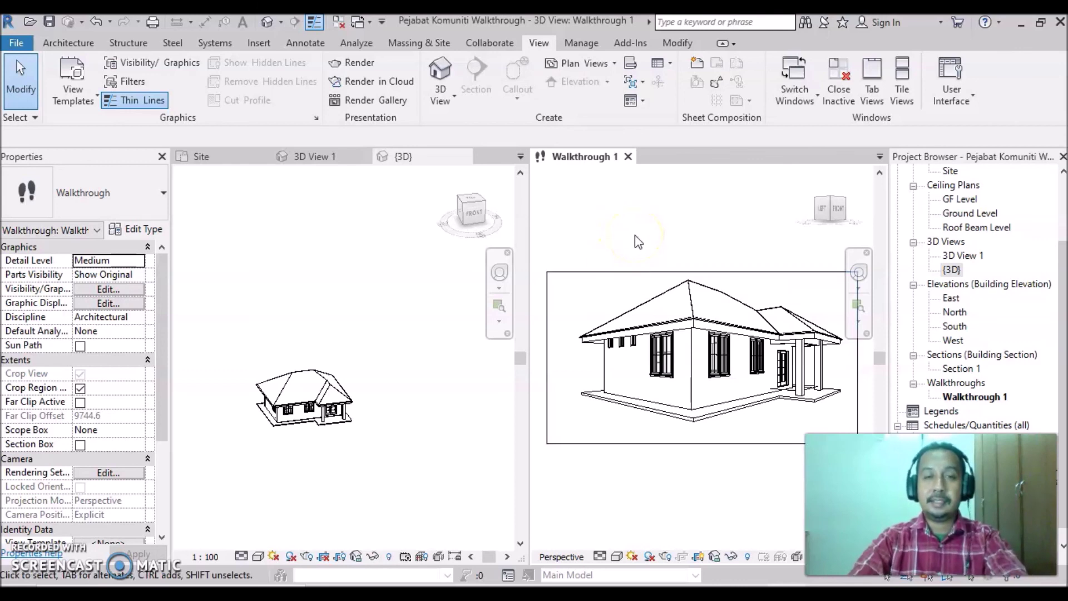